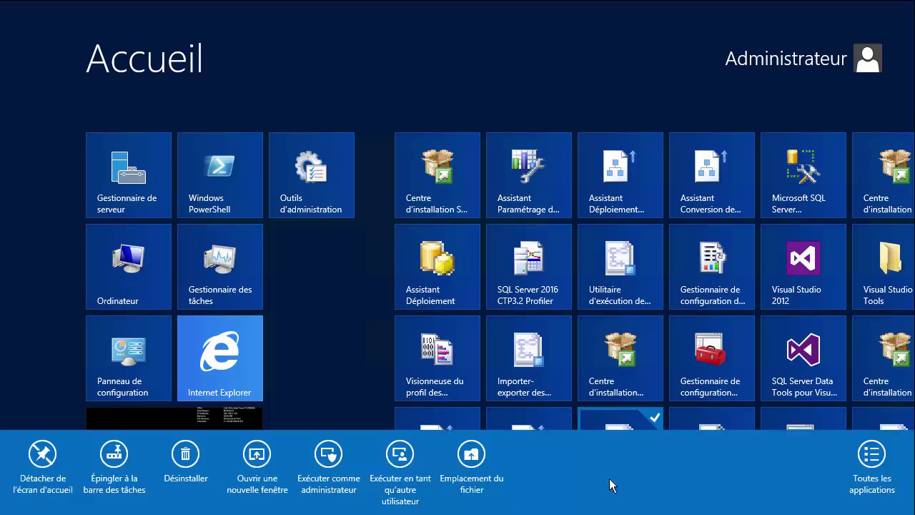
Pin SQL Server Management Studio to the taskbar, then launch it from the Start screen
click(111, 487)
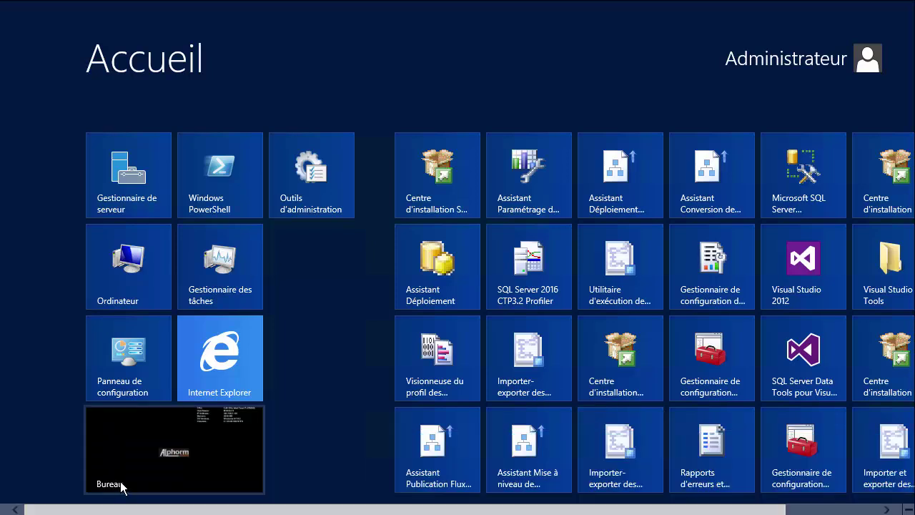
click(121, 489)
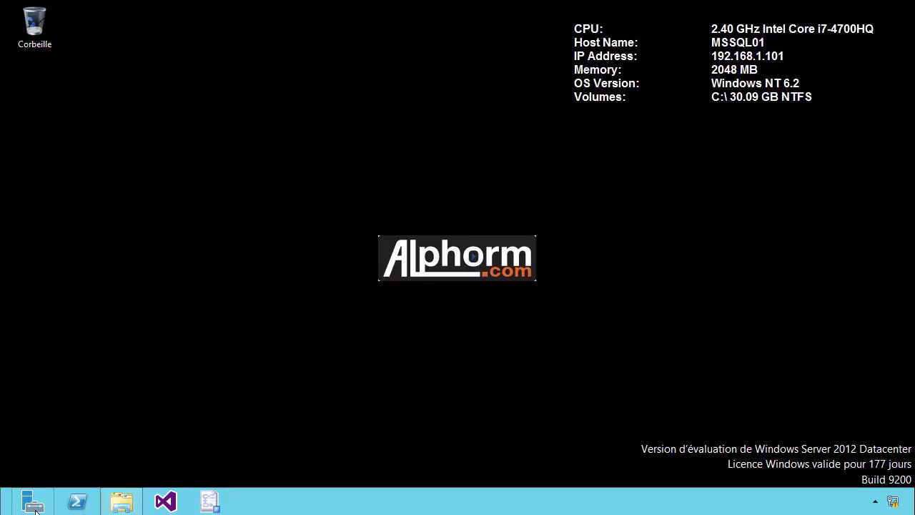
click(3, 512)
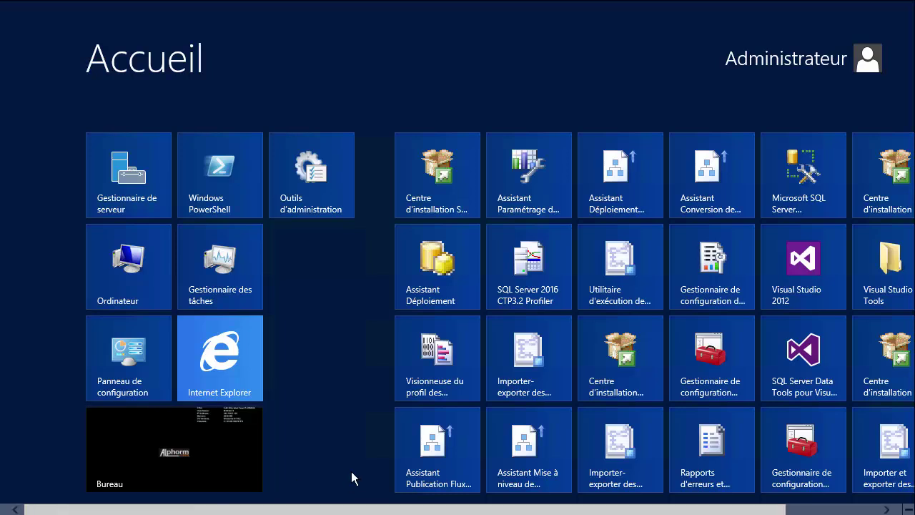
click(804, 192)
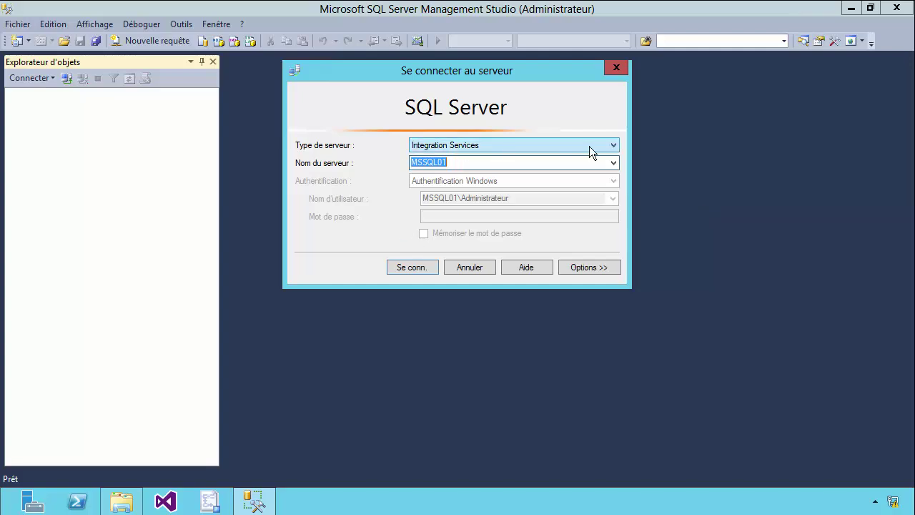
Connect to MSSQL01 as a database engine server and expand its Bases de données list
click(604, 145)
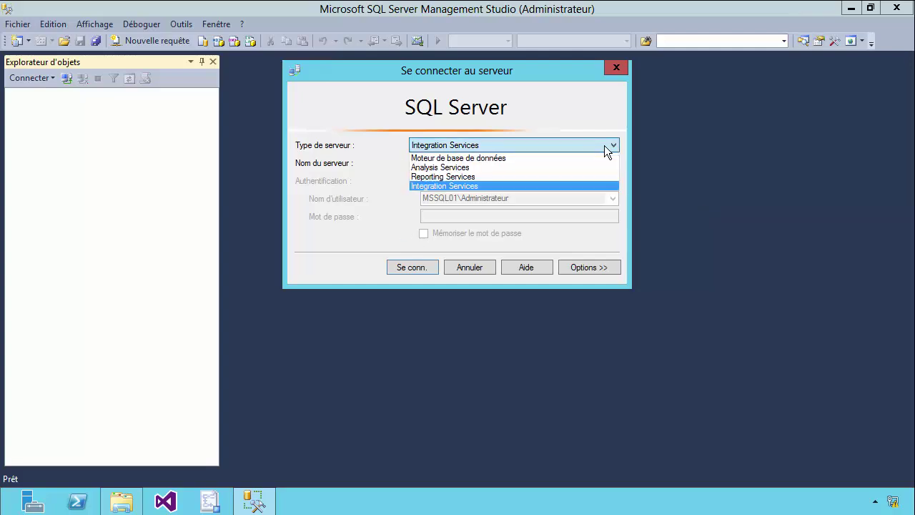
click(453, 158)
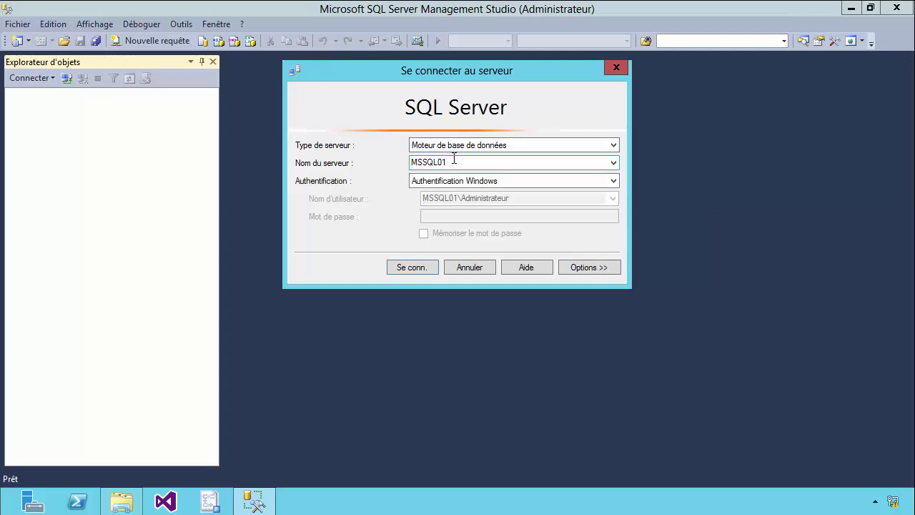
click(425, 269)
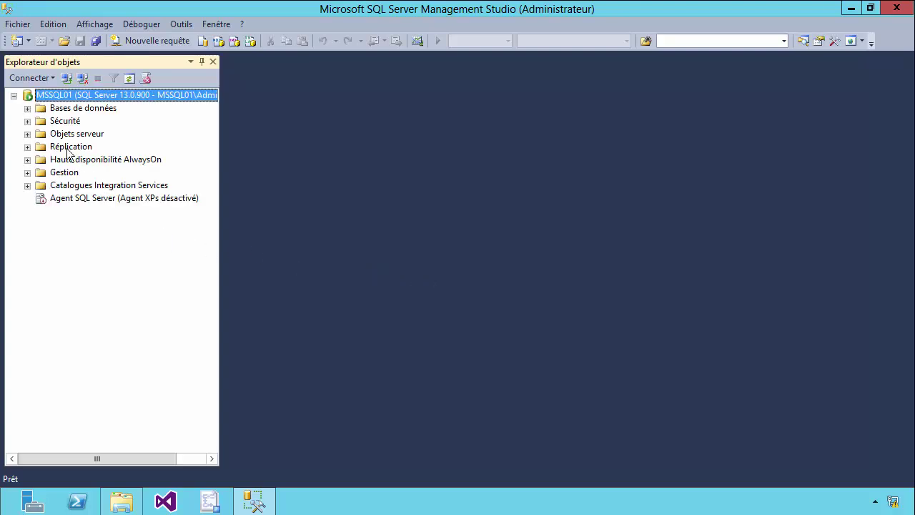
click(27, 108)
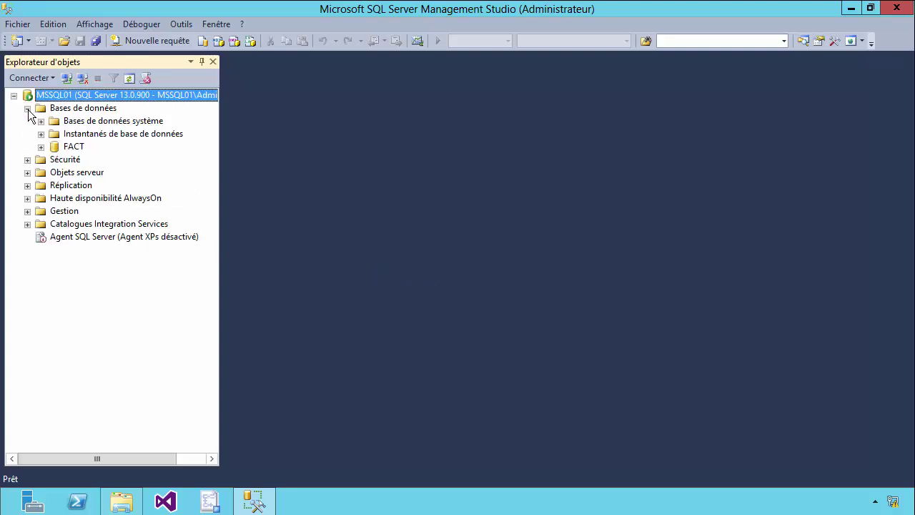
Launch Importer des données for the FACT database, then cancel the Import and Export Wizard
right_click(74, 149)
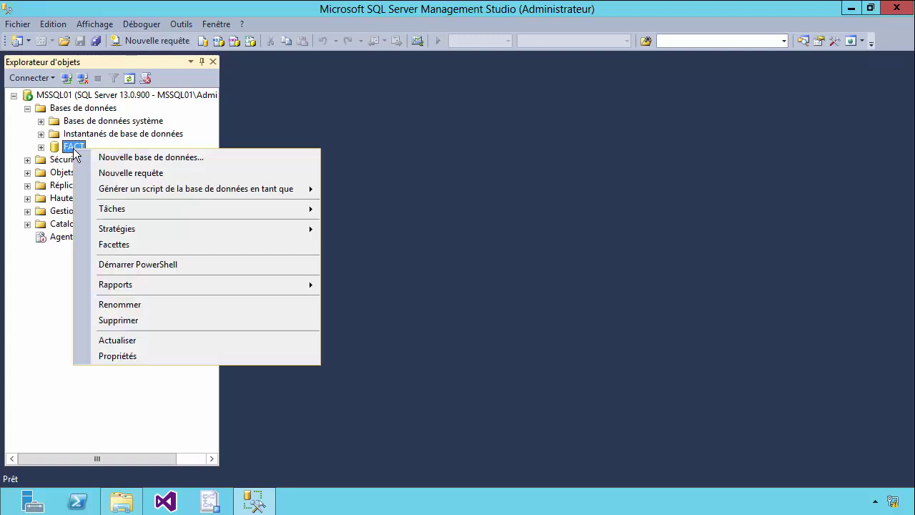
mouse_move(112, 209)
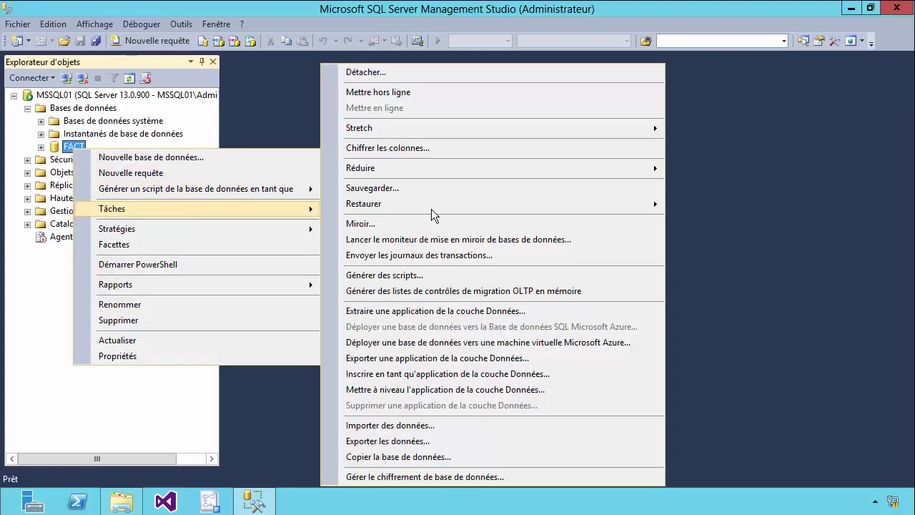
click(426, 427)
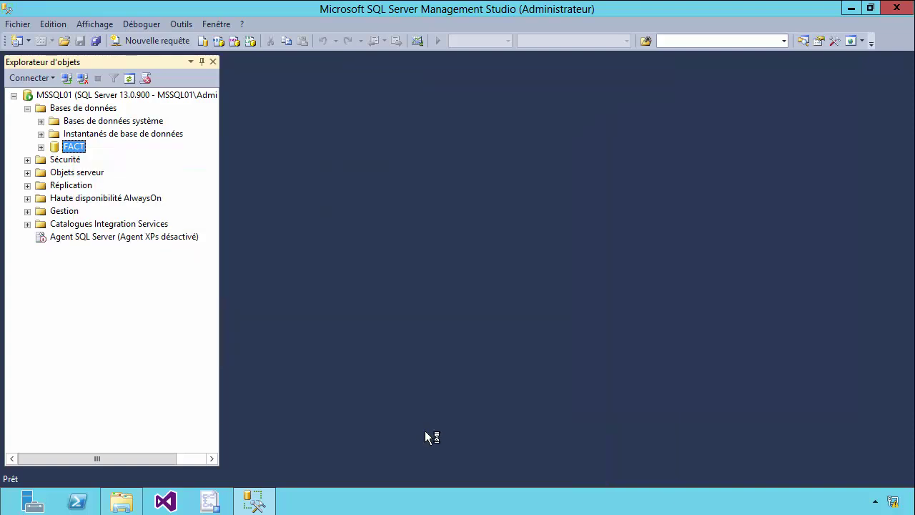
drag(328, 35, 569, 55)
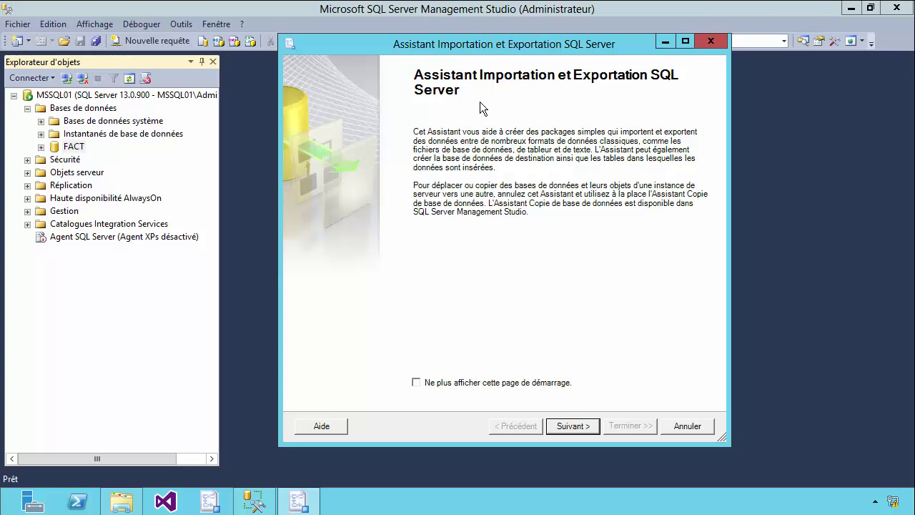
click(688, 426)
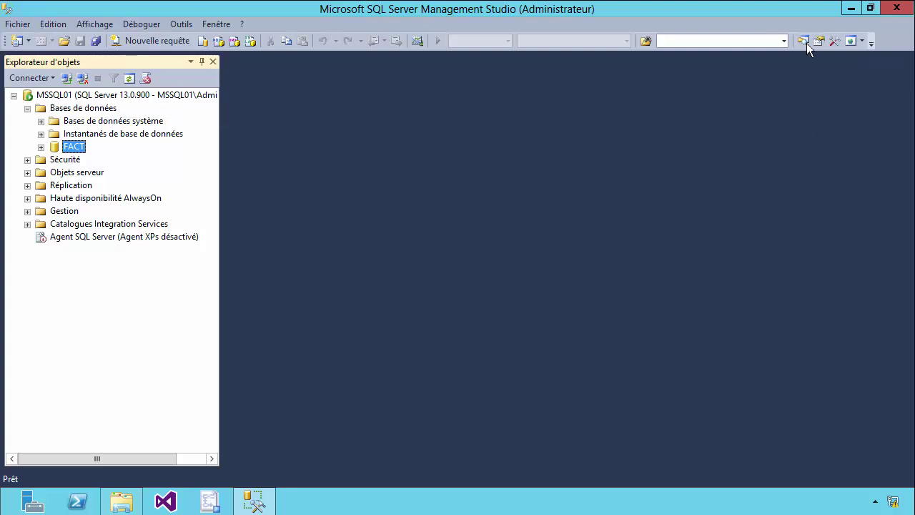
Open a new query window and expand FACT's Tables down to STAGIAIRE.CLIENTS
click(158, 41)
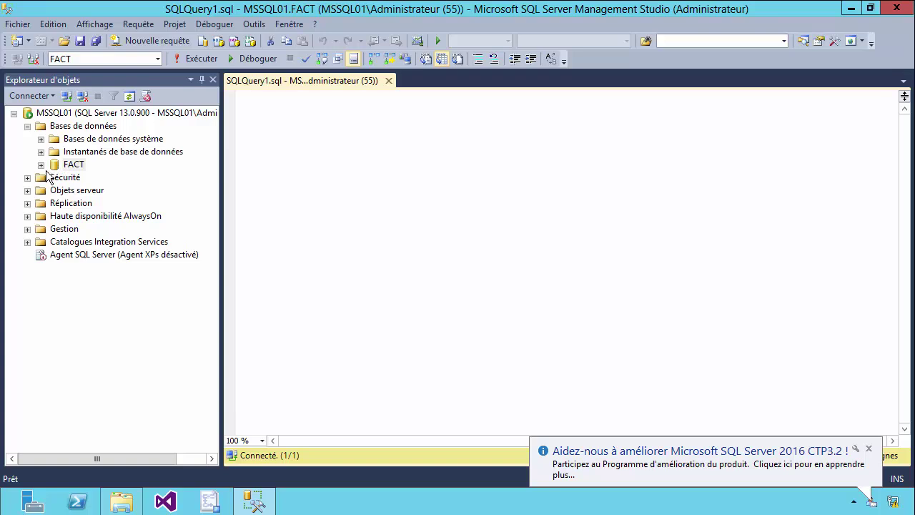
click(41, 165)
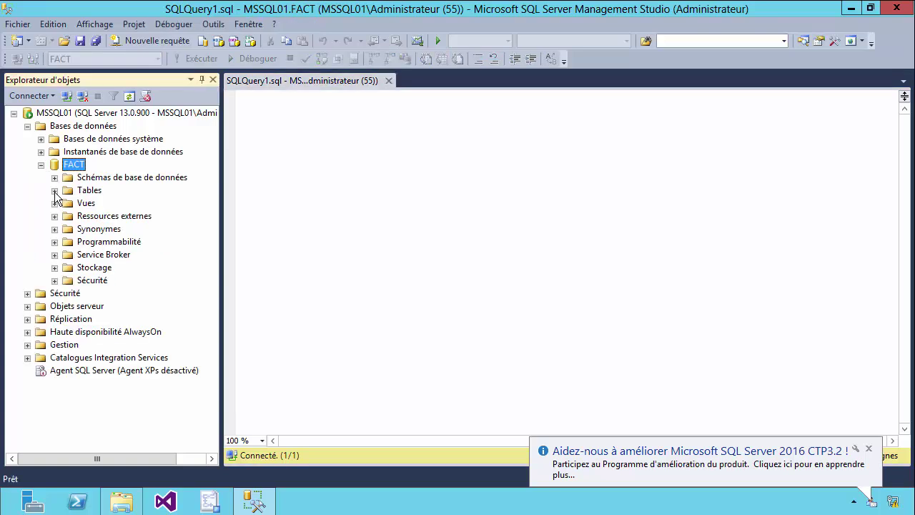
click(55, 191)
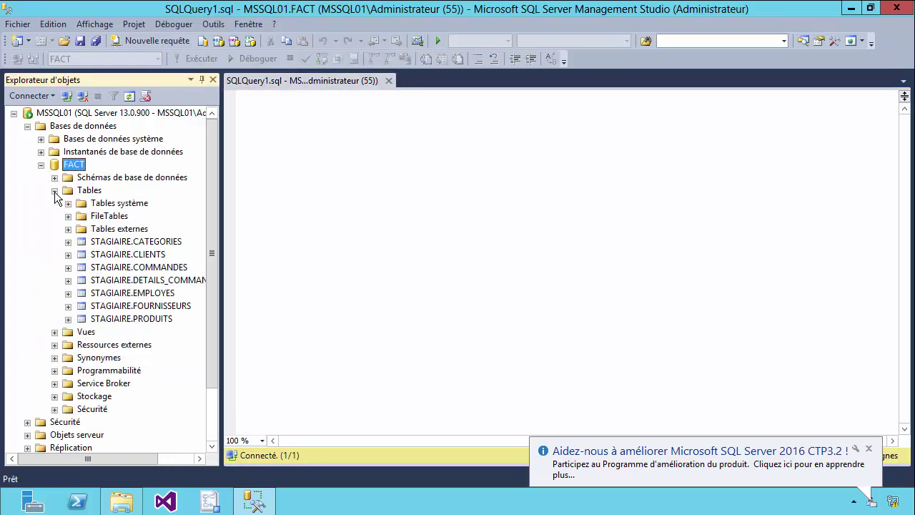
click(69, 255)
click(139, 255)
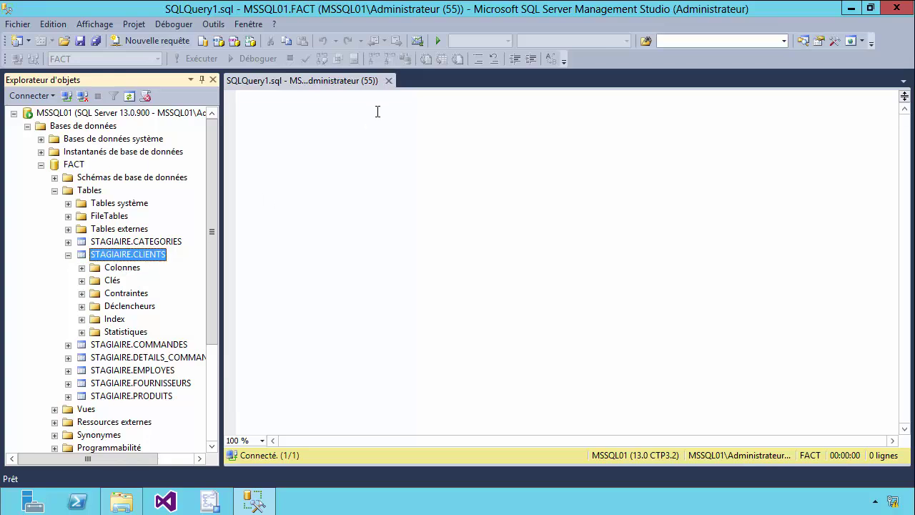
Write and run SELECT * FROM STAGIAIRE.CLIENTS, returning all 91 rows
click(373, 115)
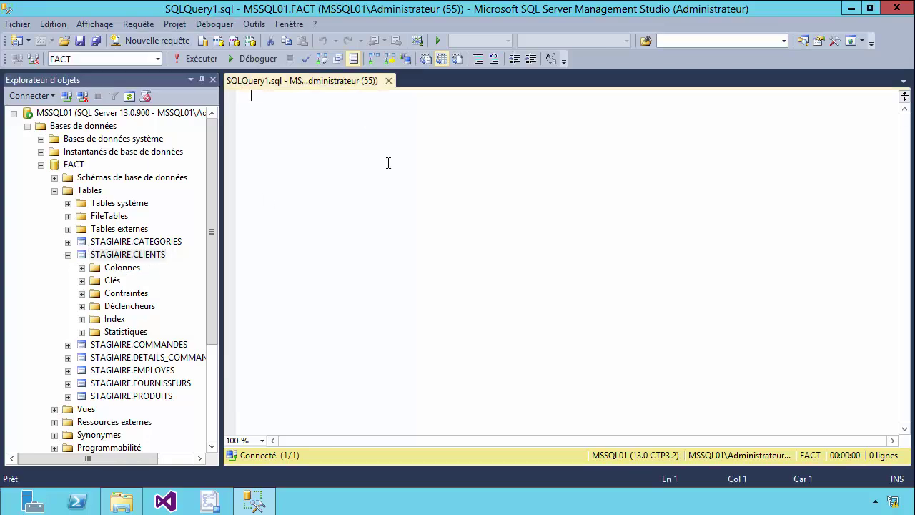
text(SELECT)
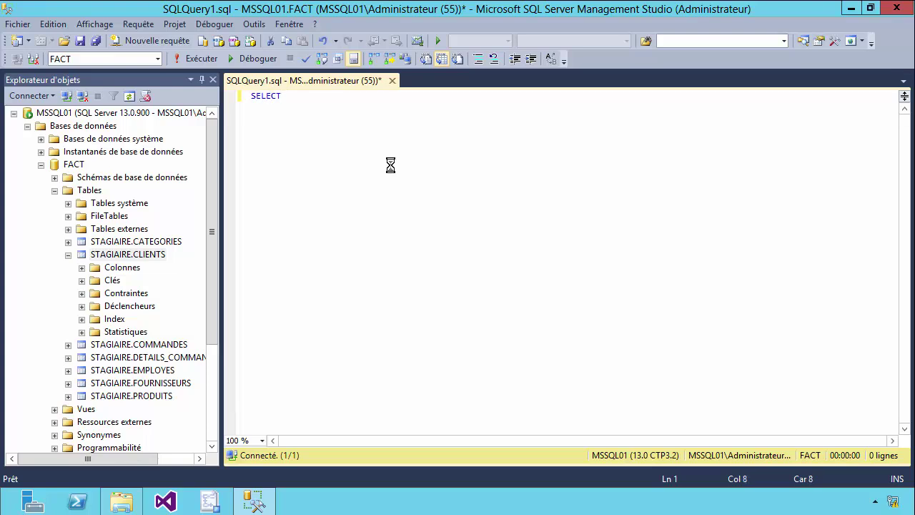
scroll(390, 164, up, 6)
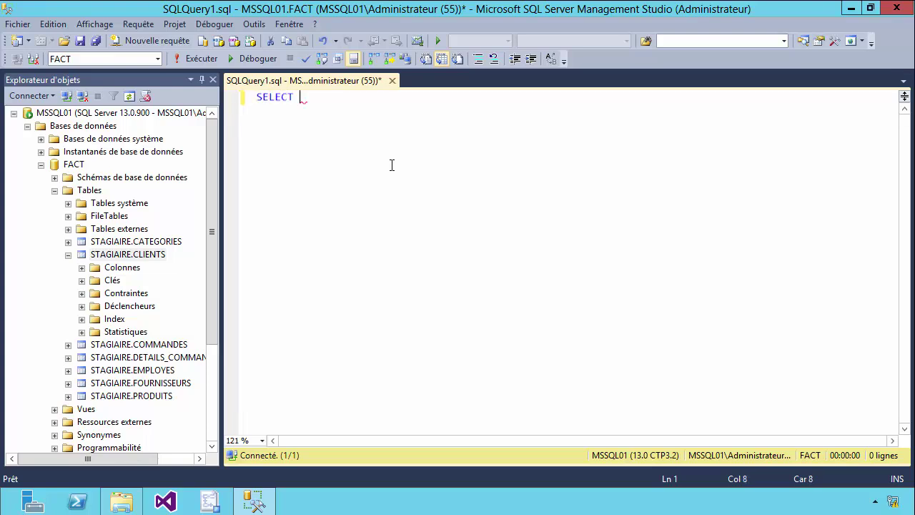
text(* FROM)
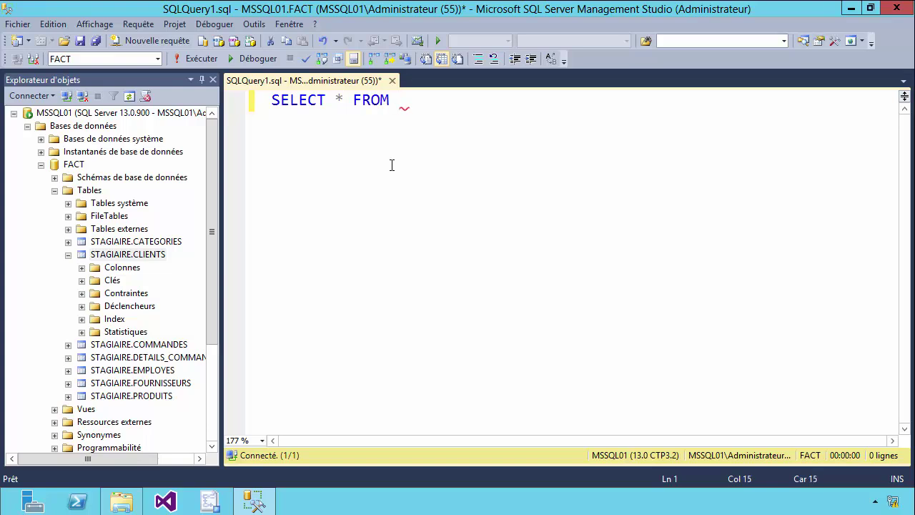
drag(162, 255, 450, 164)
click(414, 170)
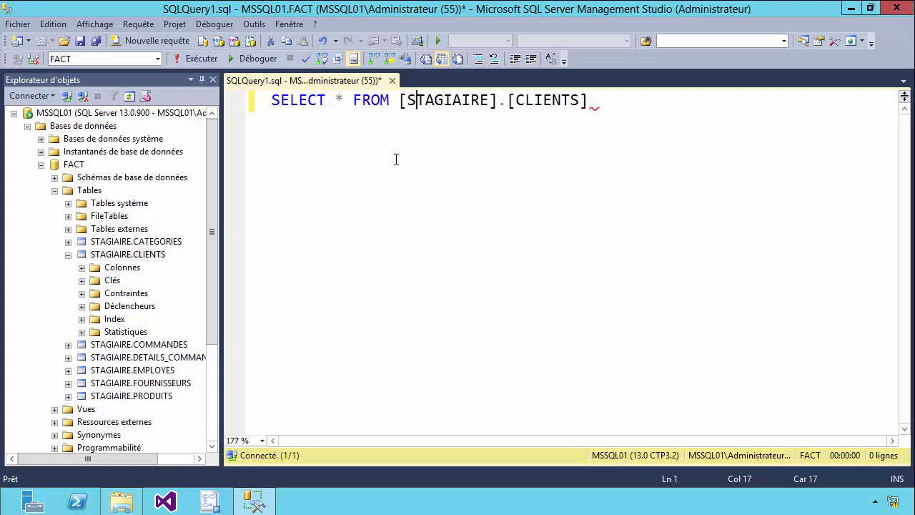
click(215, 59)
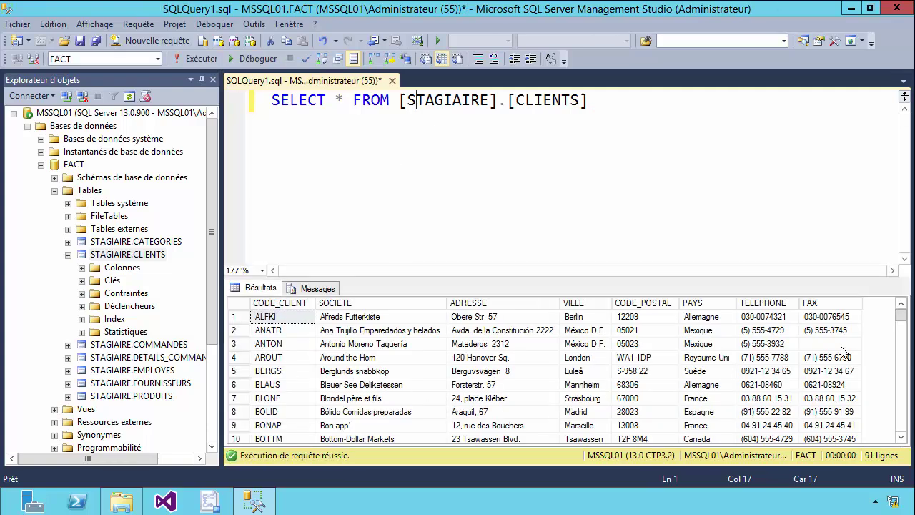
Review the results, highlight the STAGIAIRE schema name in the query, then switch to File Explorer
drag(900, 315, 903, 438)
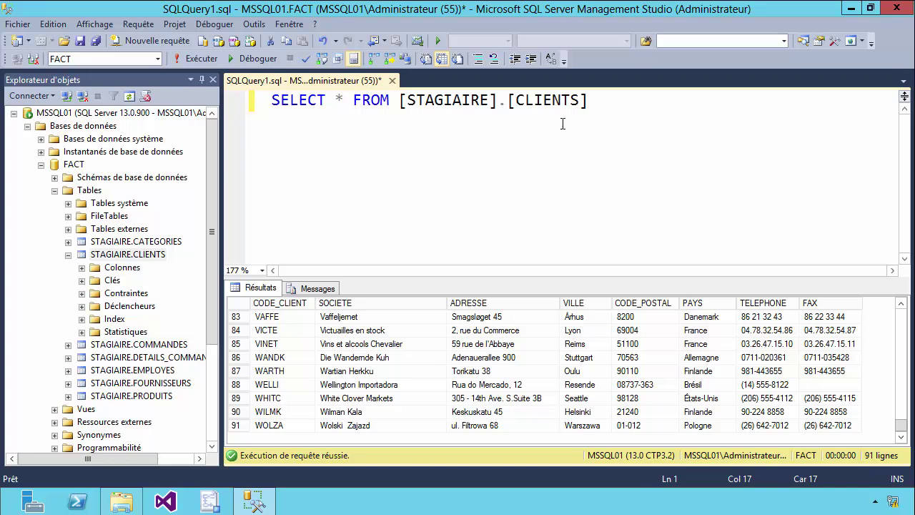
drag(585, 100, 490, 101)
drag(408, 102, 489, 102)
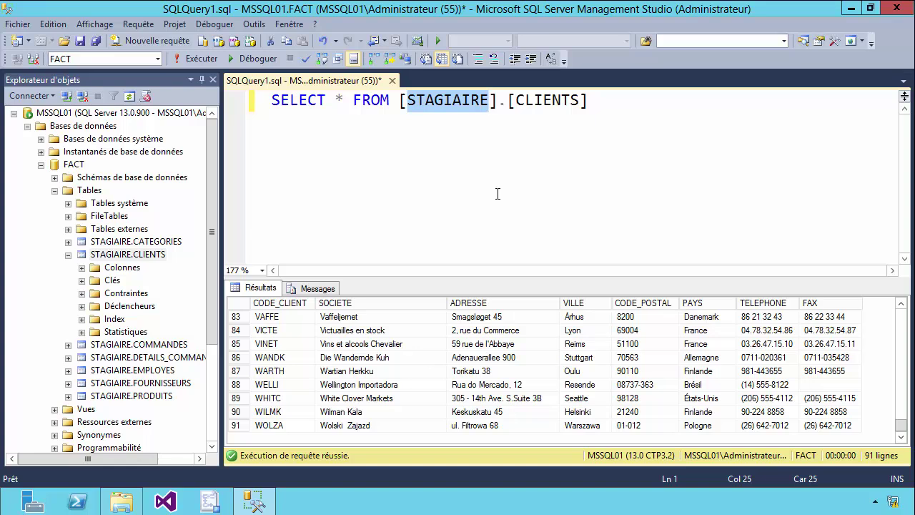
click(631, 112)
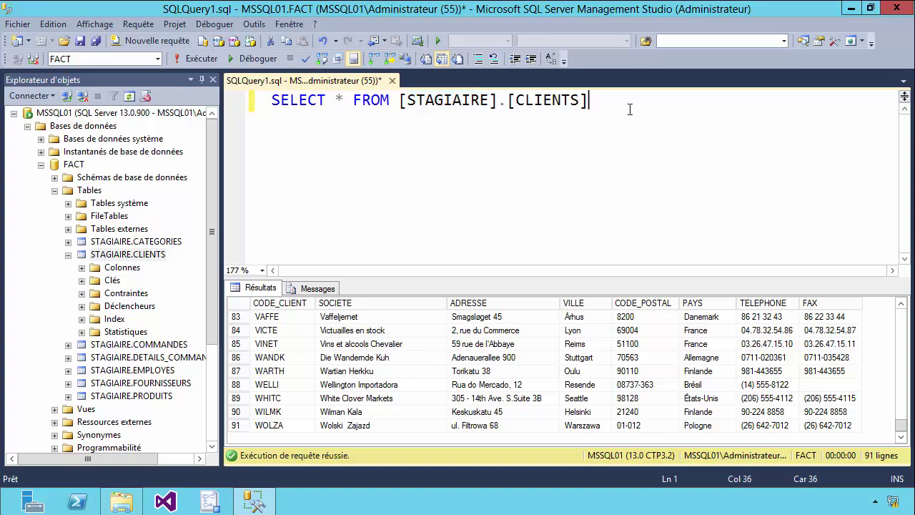
click(122, 501)
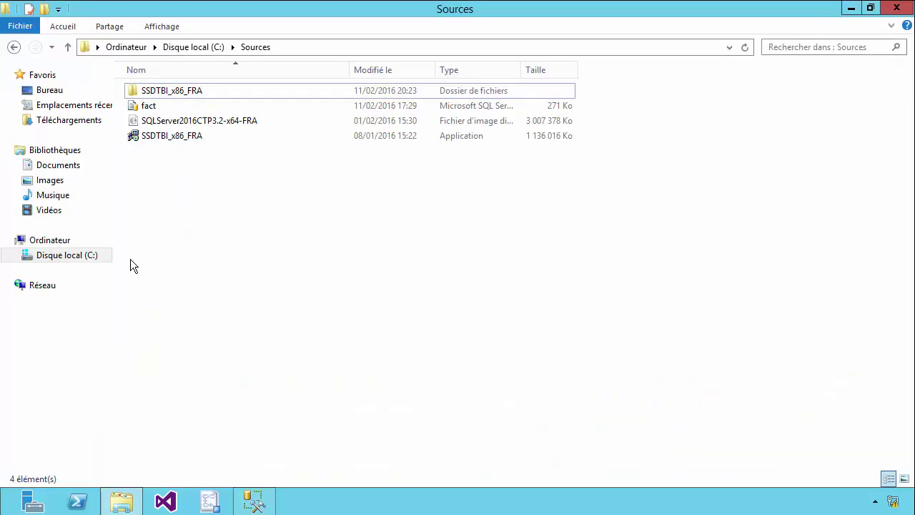
Create a new Export_Import folder at the root of C:, then return to Management Studio
click(68, 255)
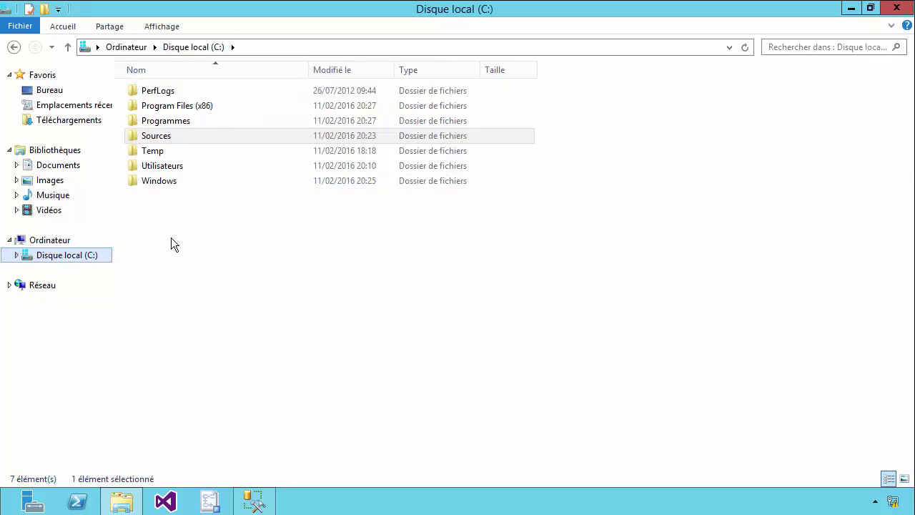
right_click(163, 210)
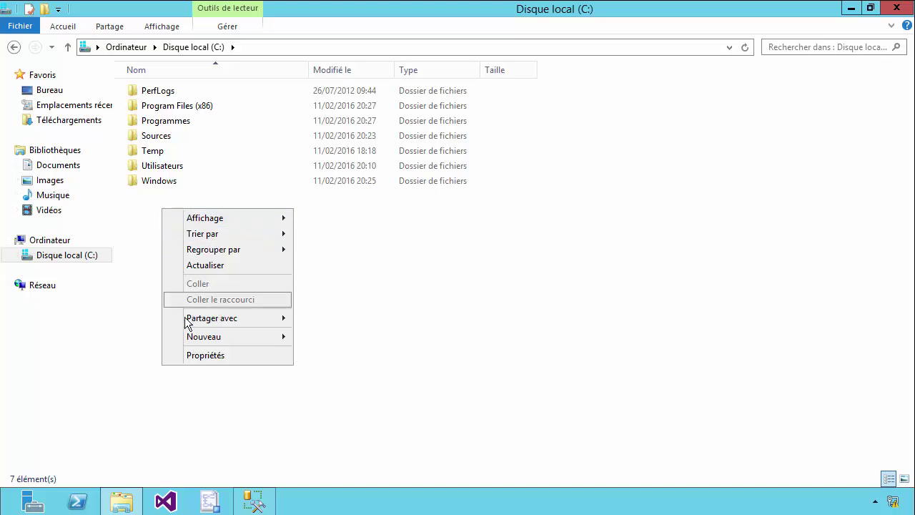
mouse_move(195, 336)
click(321, 336)
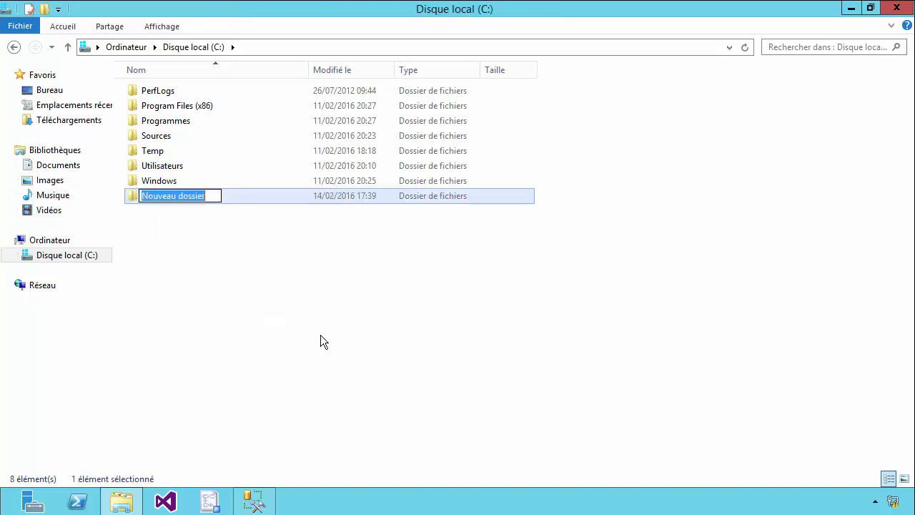
text(Export_Import)
click(261, 324)
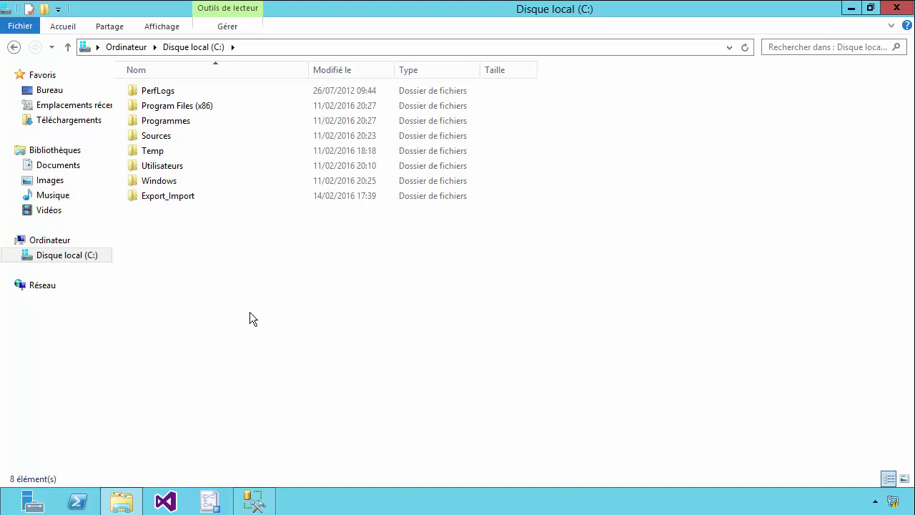
click(183, 198)
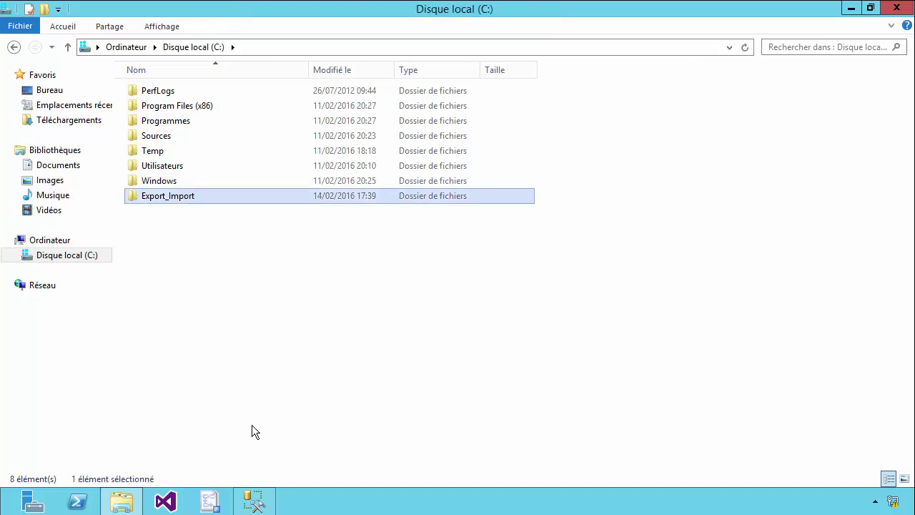
click(255, 500)
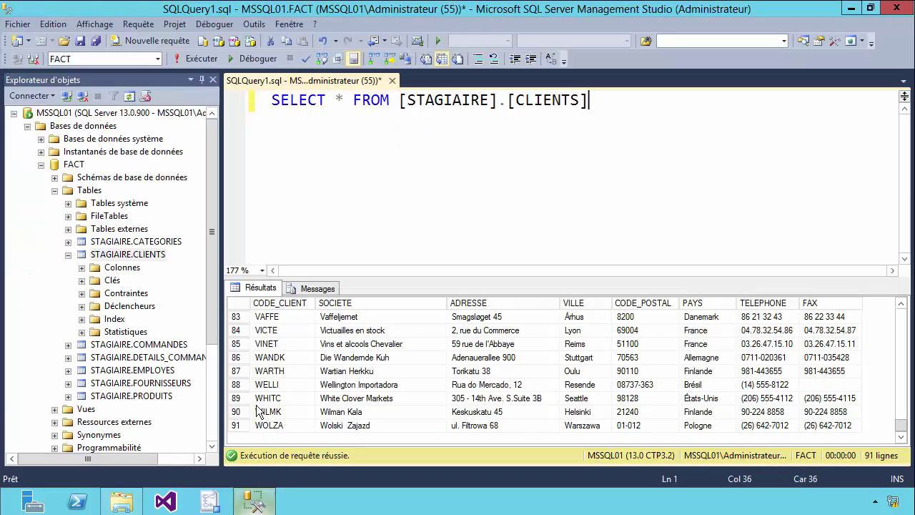
Cancel the leftover Import and Export Wizard and collapse STAGIAIRE.CLIENTS, Tables, FACT and Bases de données
click(69, 256)
click(55, 191)
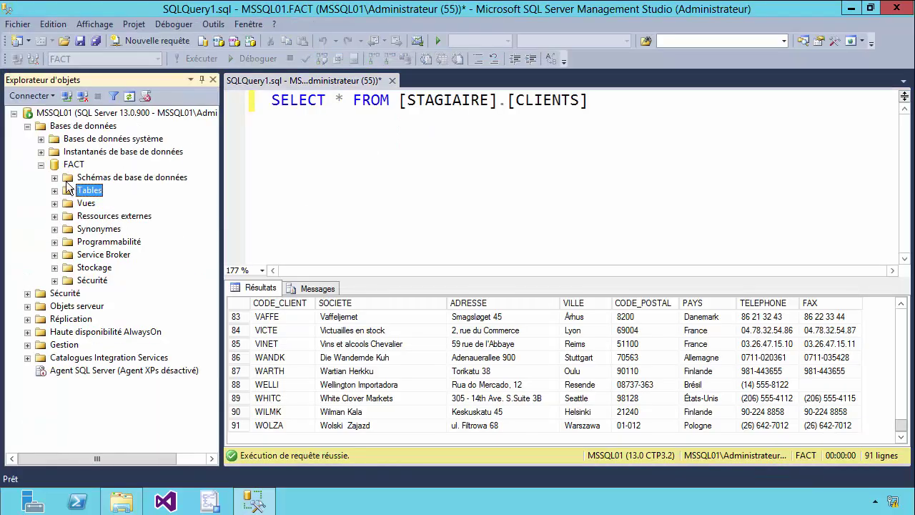
click(211, 504)
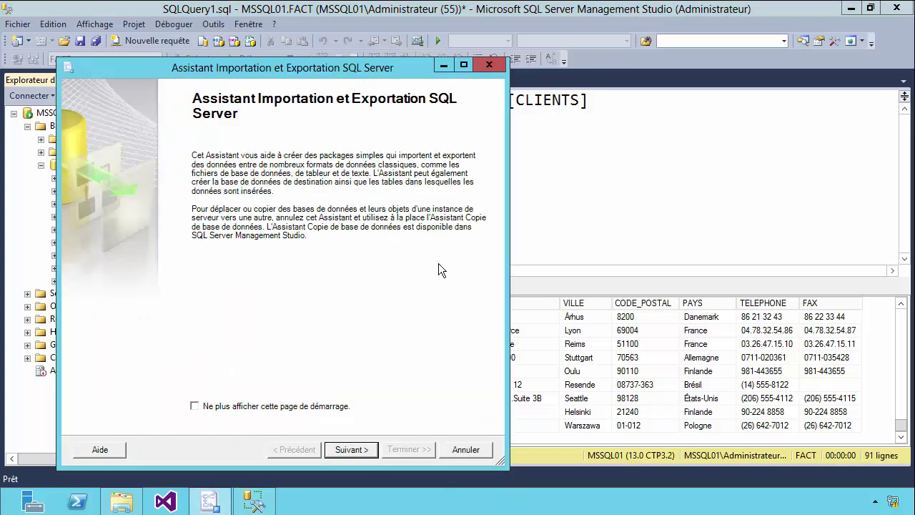
drag(225, 69, 252, 66)
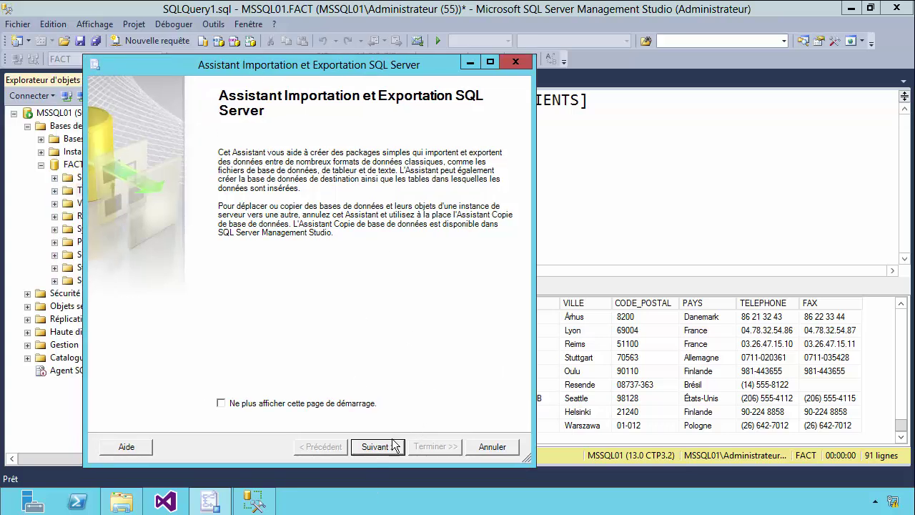
click(485, 449)
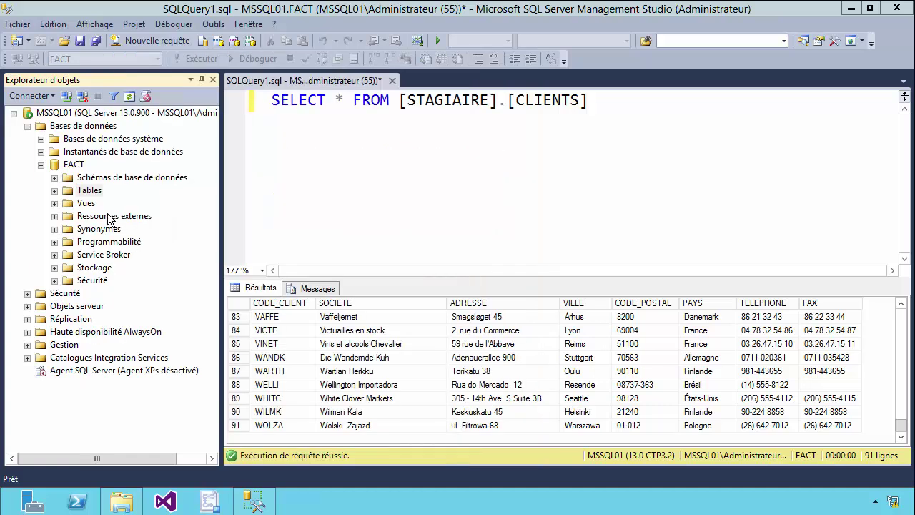
click(40, 165)
click(27, 126)
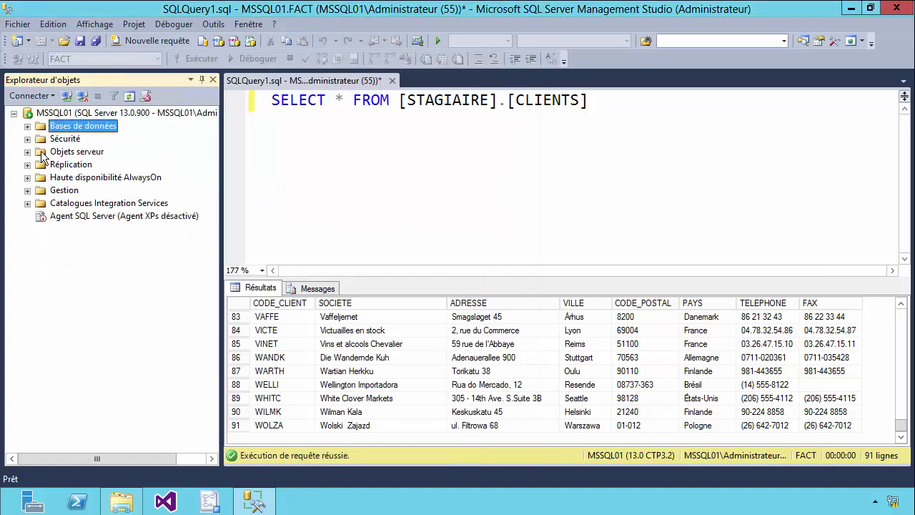
Minimize Management Studio and open the Start screen with the SQL Server tool tiles
click(851, 8)
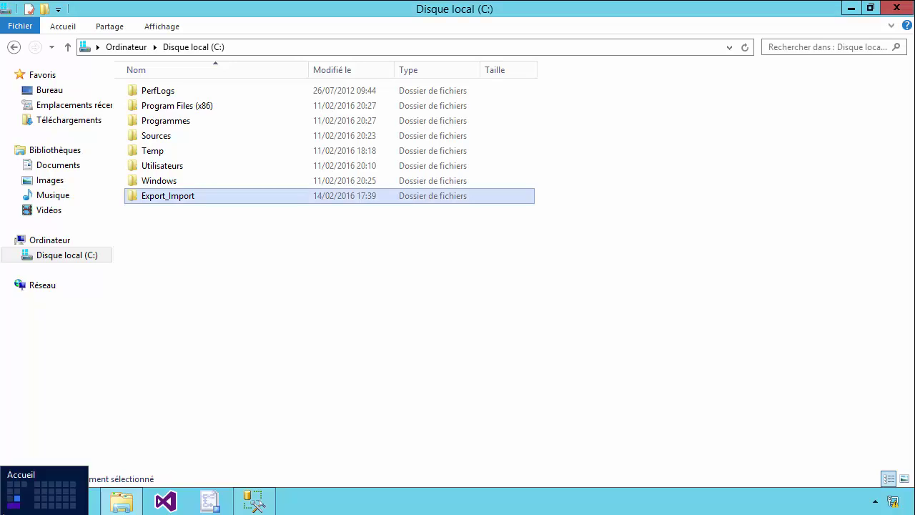
click(2, 513)
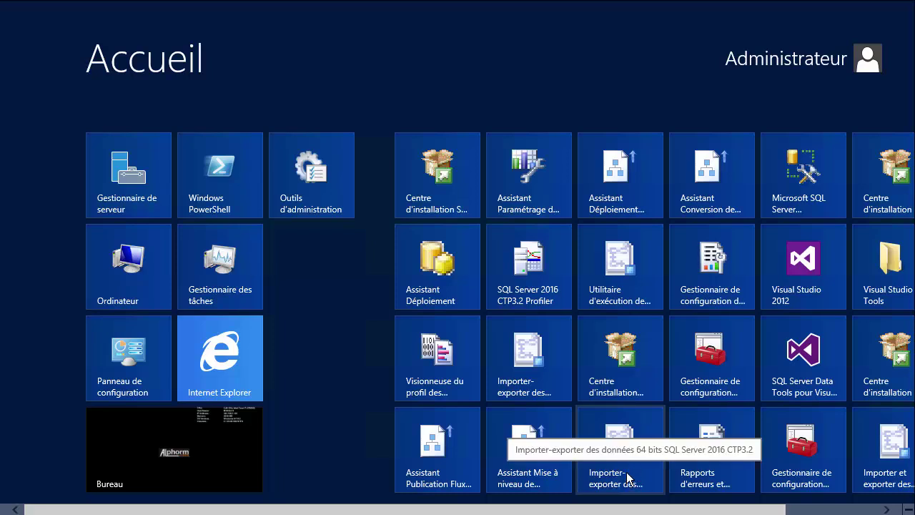
Return to Management Studio and expand Bases de données and the FACT database
click(112, 455)
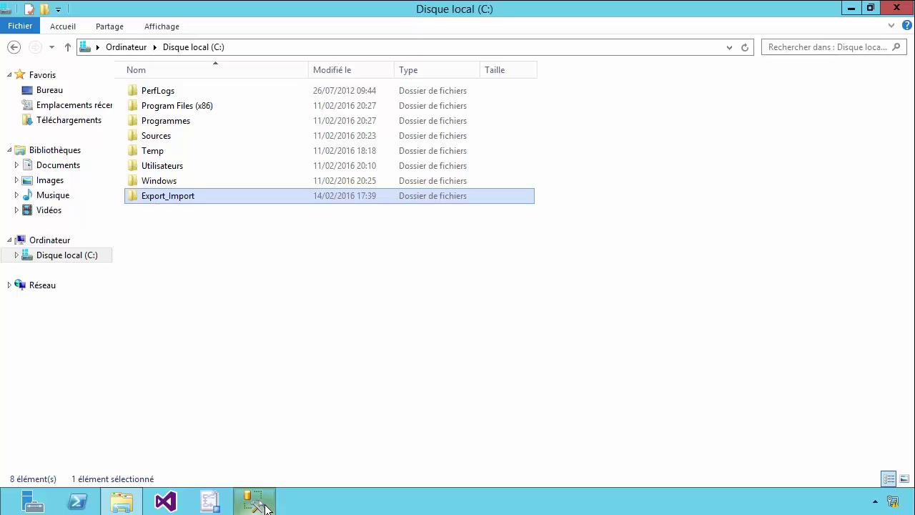
click(257, 502)
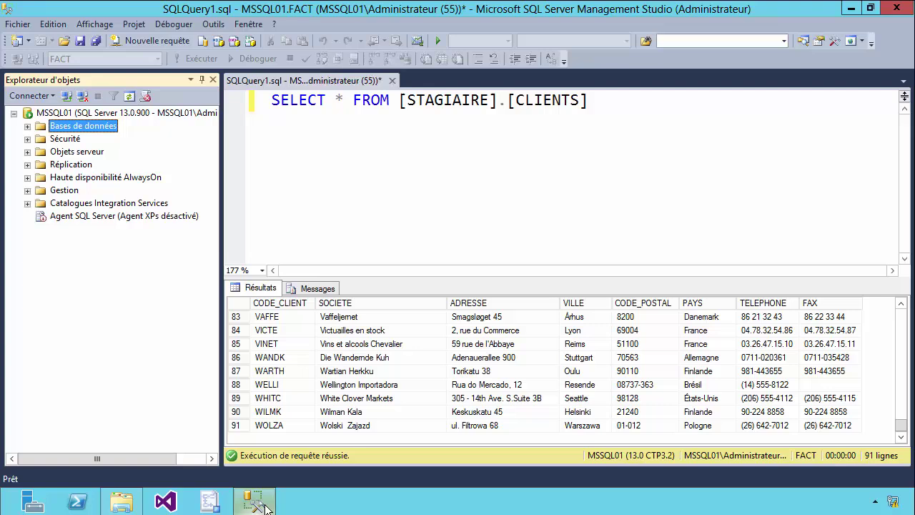
click(26, 126)
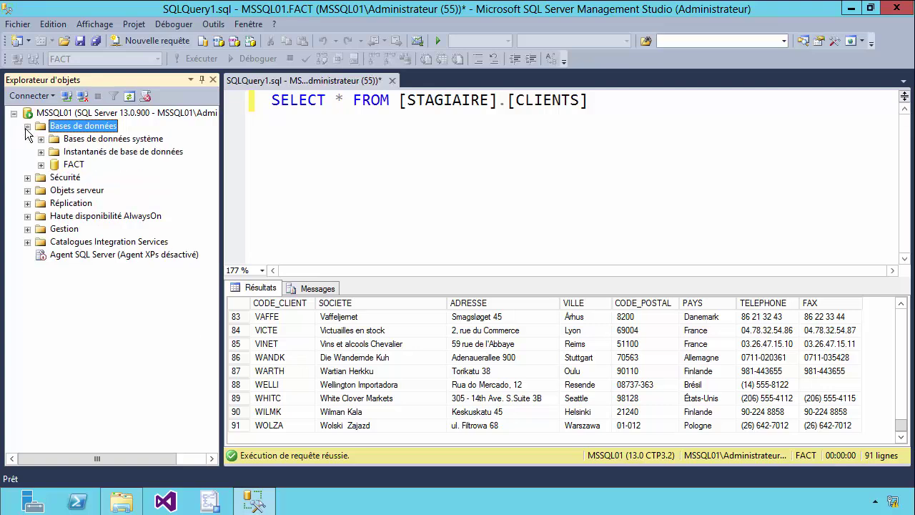
click(65, 165)
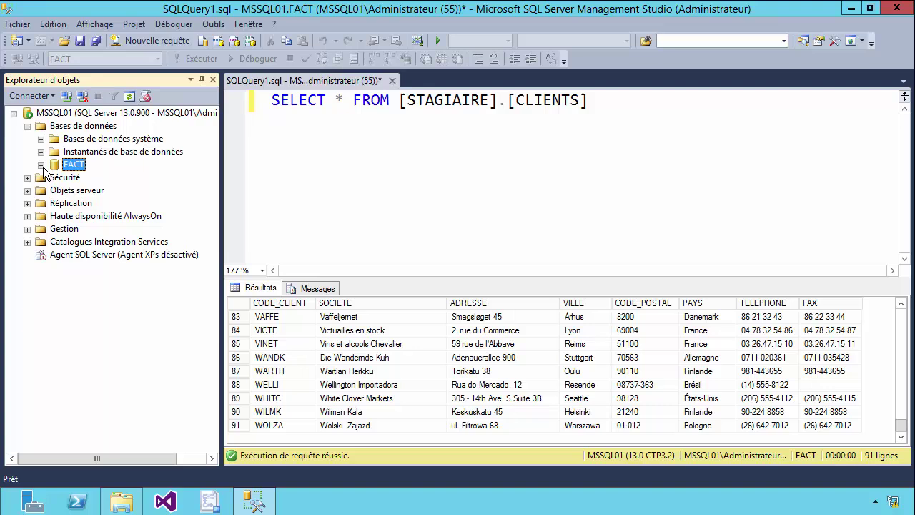
click(41, 165)
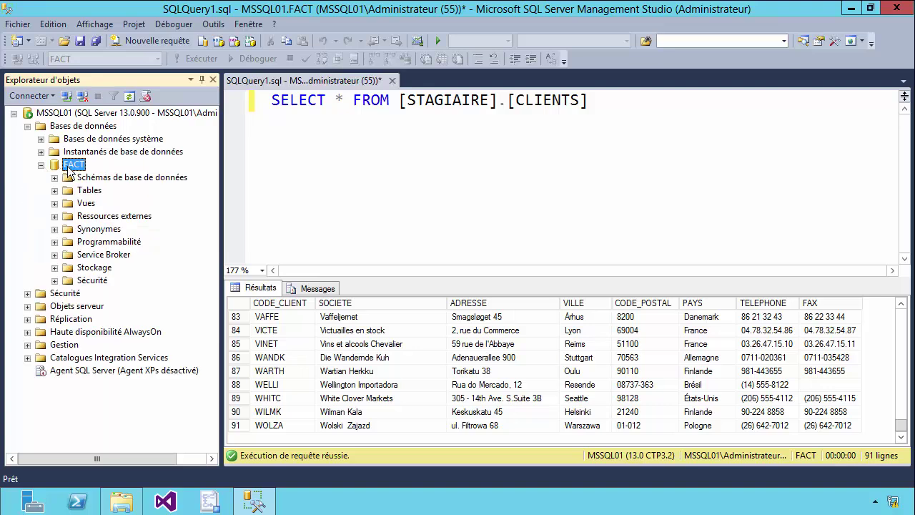
Start Importer des données from FACT's Tâches menu and move past the wizard's welcome page
right_click(69, 169)
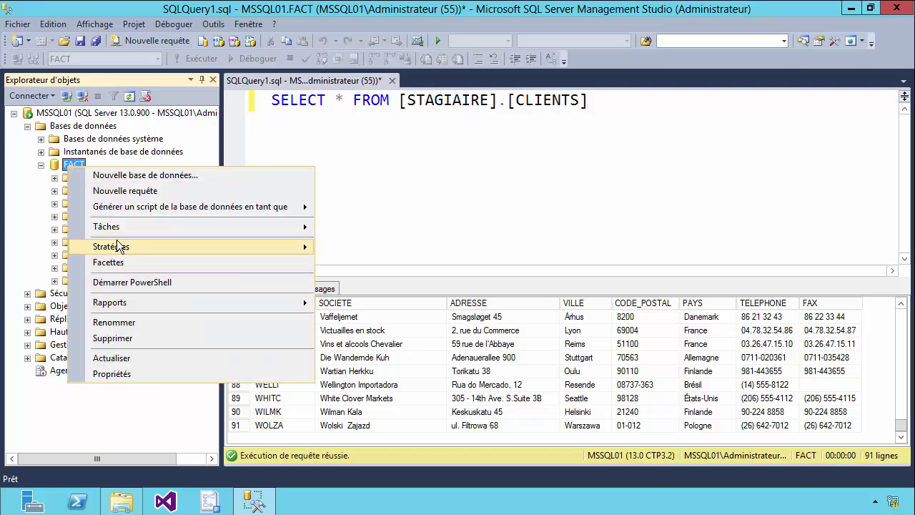
mouse_move(119, 230)
click(391, 427)
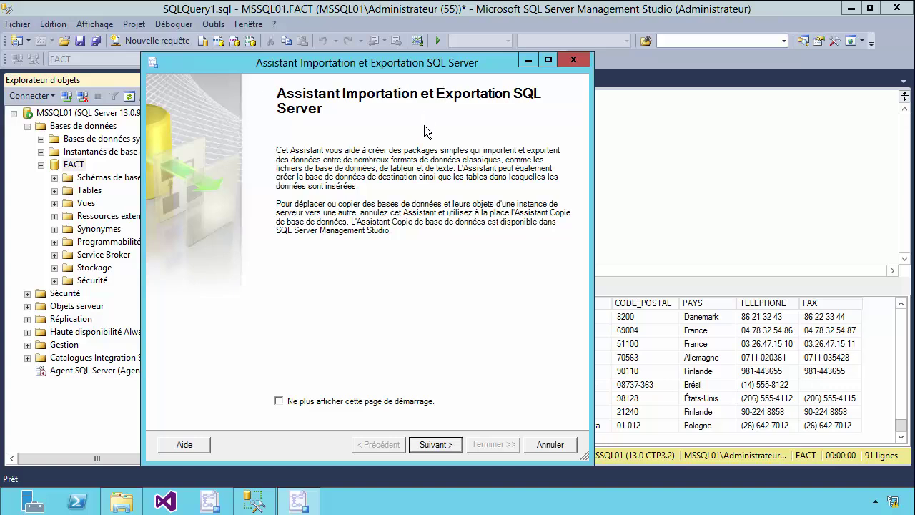
drag(351, 64, 366, 52)
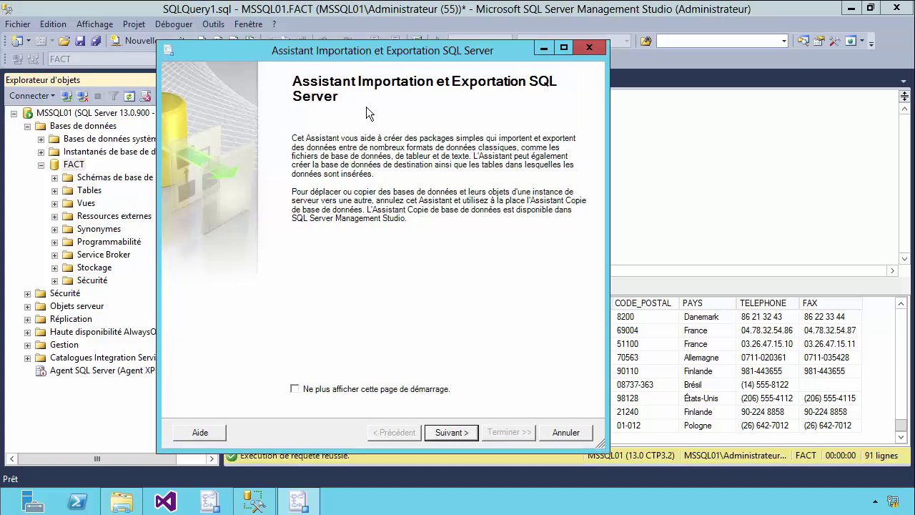
click(452, 433)
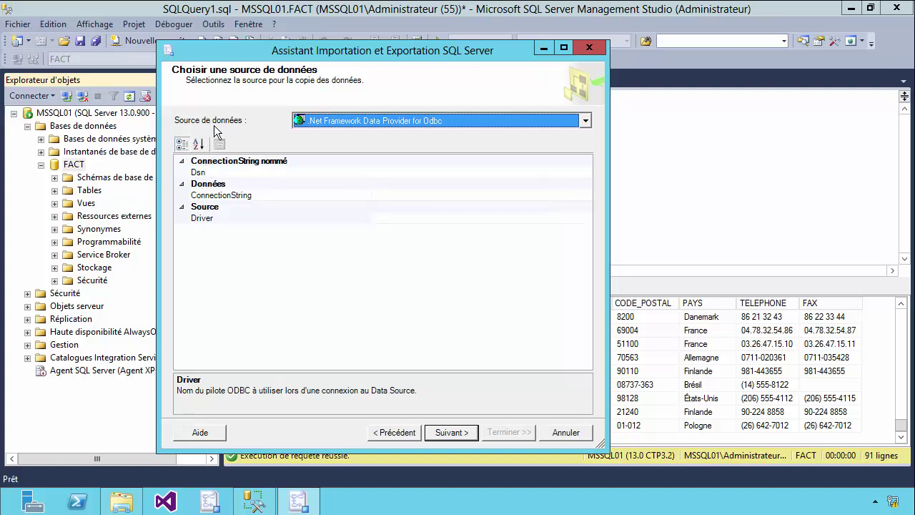
Choose SQL Server Native Client 11.0 from the Source de données list
click(586, 121)
click(586, 197)
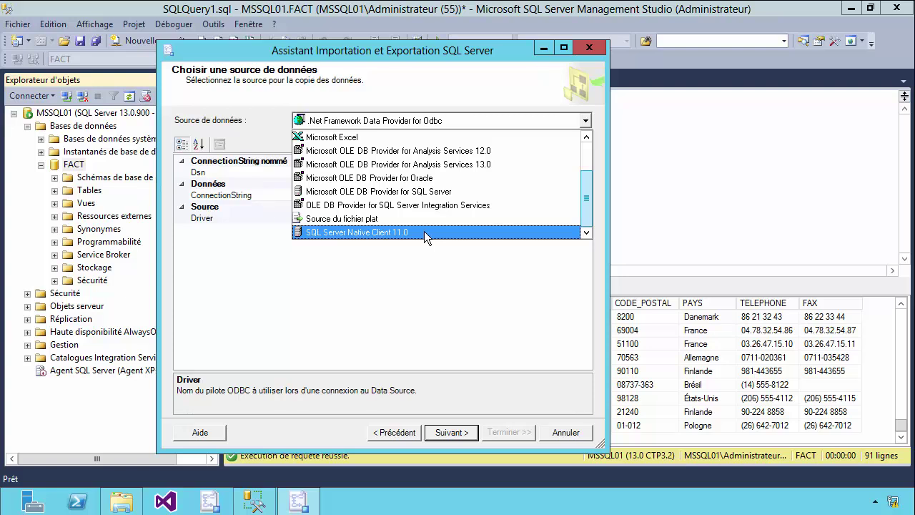
click(424, 231)
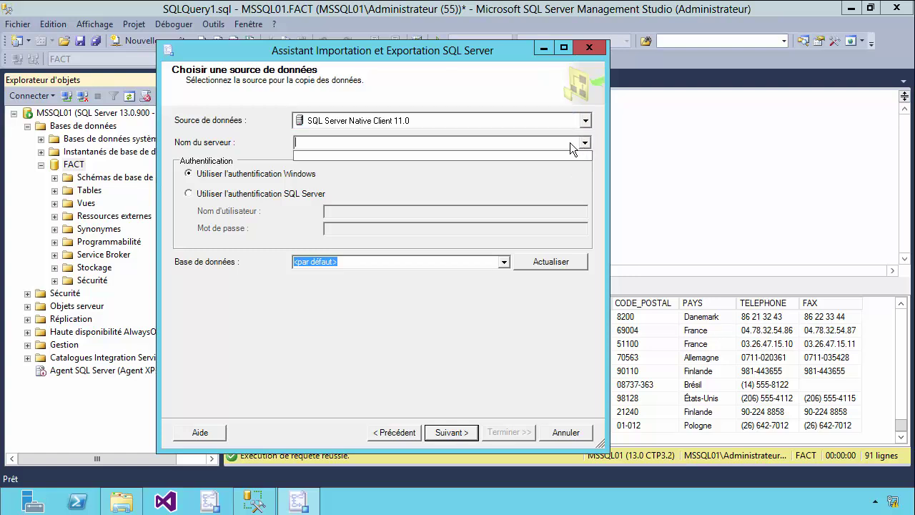
Enter MSSQL01 as server name, select SQL Server authentication, then cancel the wizard
text(MSSQ)
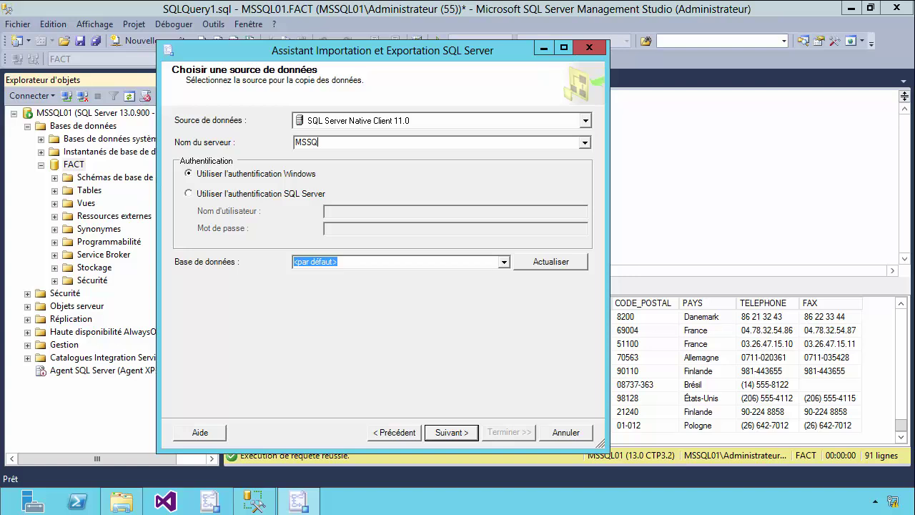
text(L01)
double_click(323, 143)
click(338, 143)
click(266, 195)
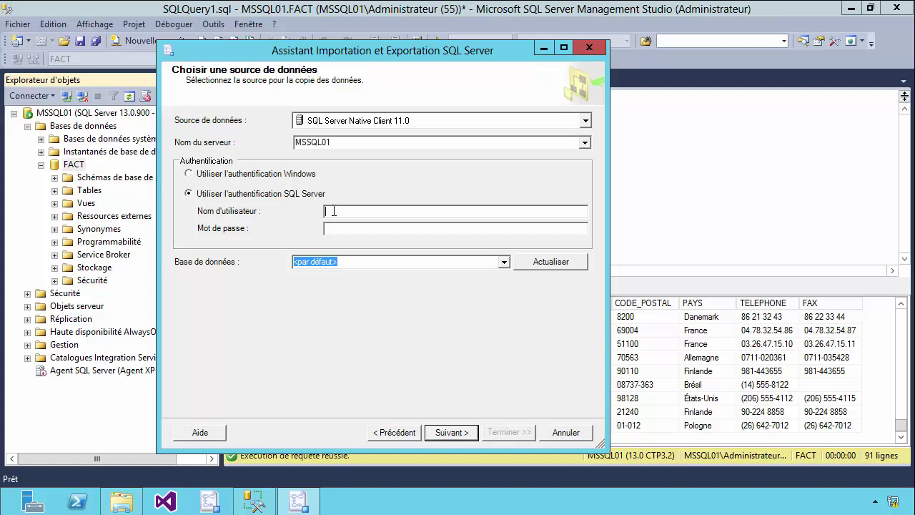
click(575, 433)
Browse the server's Sécurité logins in Object Explorer and select the STAGIAIRE login
click(41, 164)
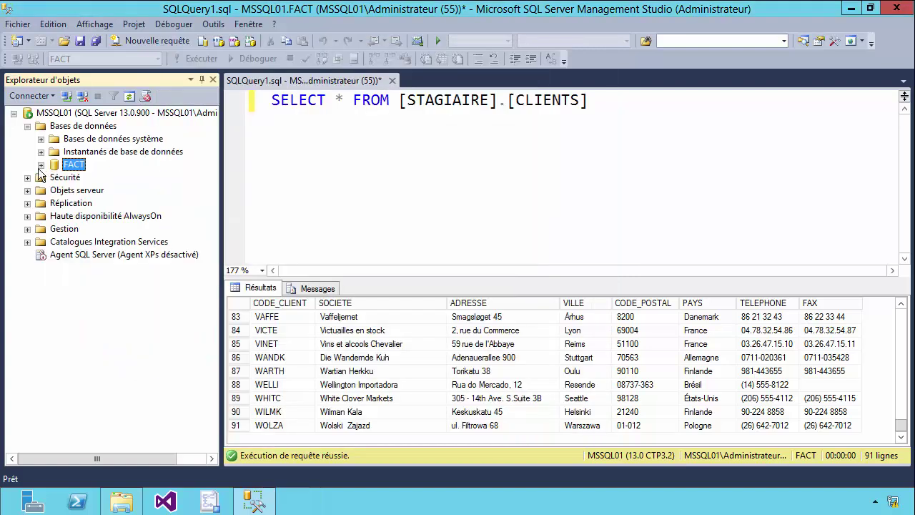
click(28, 127)
click(28, 126)
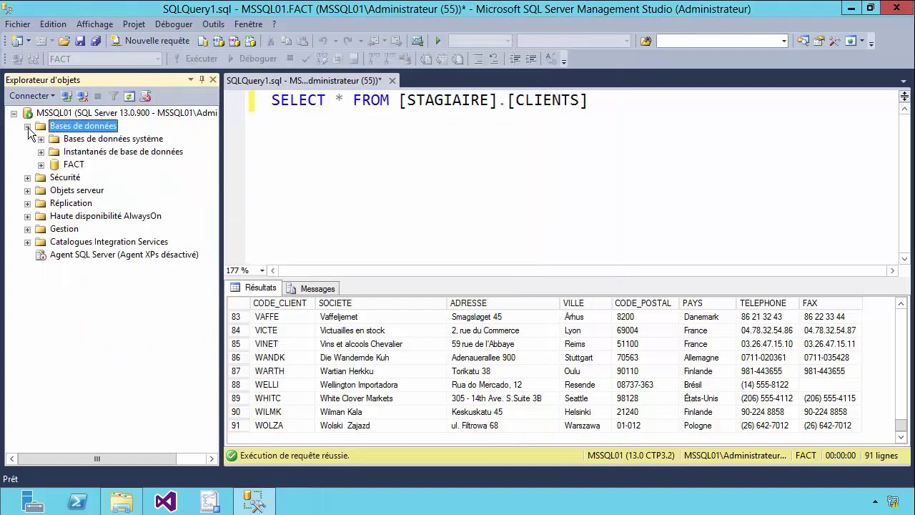
click(28, 126)
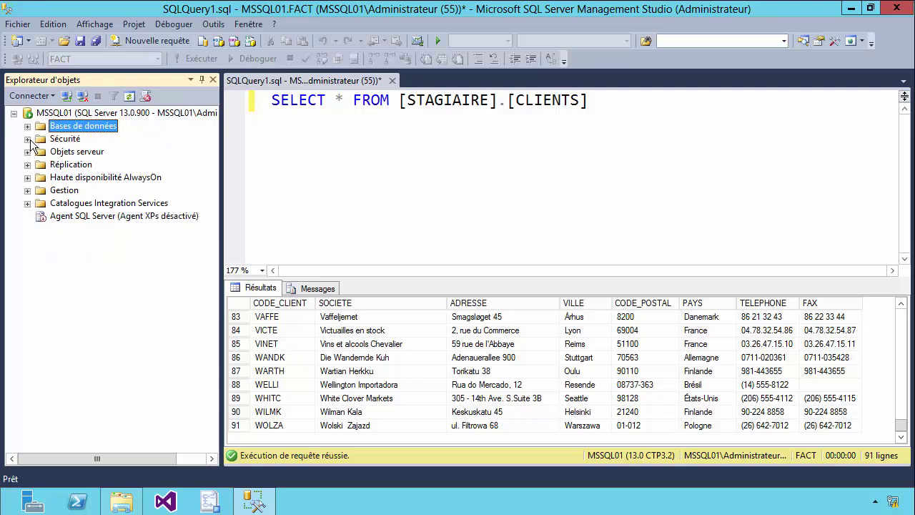
click(28, 139)
click(41, 151)
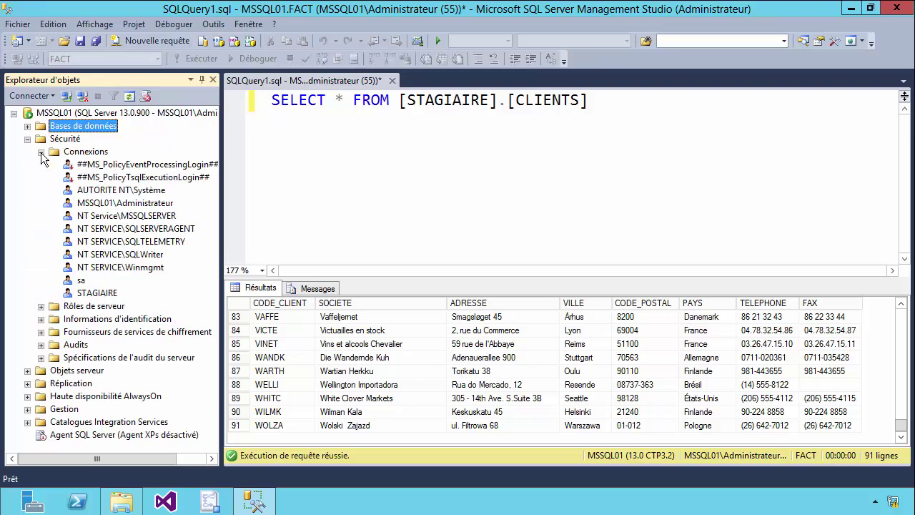
click(97, 294)
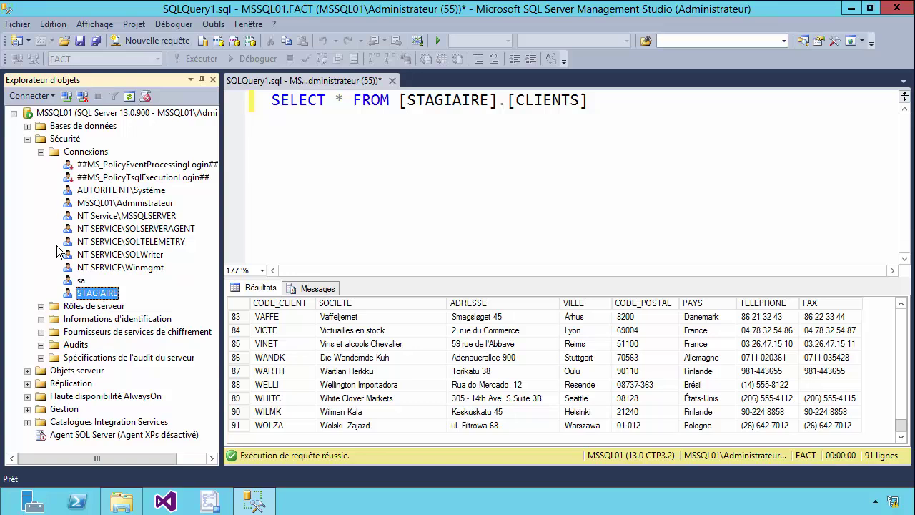
Expand FACT's tables, inspect STAGIAIRE.CLIENTS and STAGIAIRE.CATEGORIES, then select the FACT database
click(28, 126)
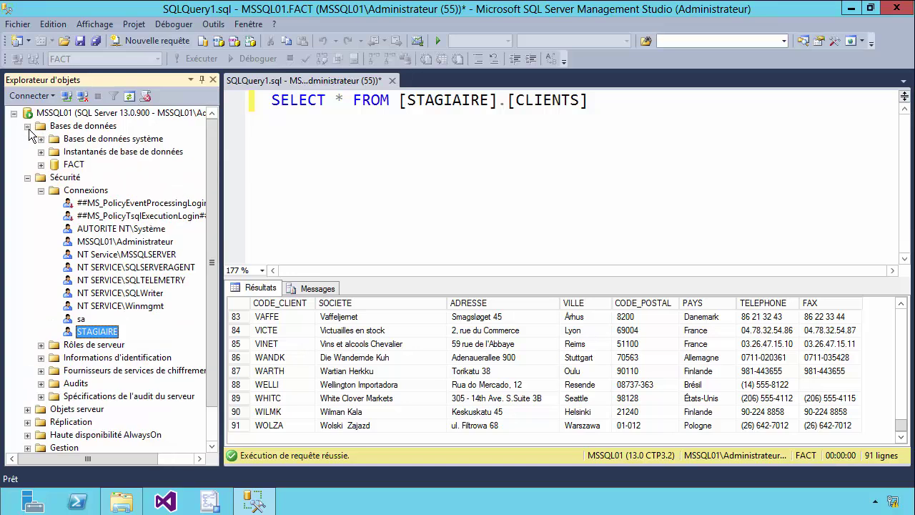
click(41, 164)
click(54, 191)
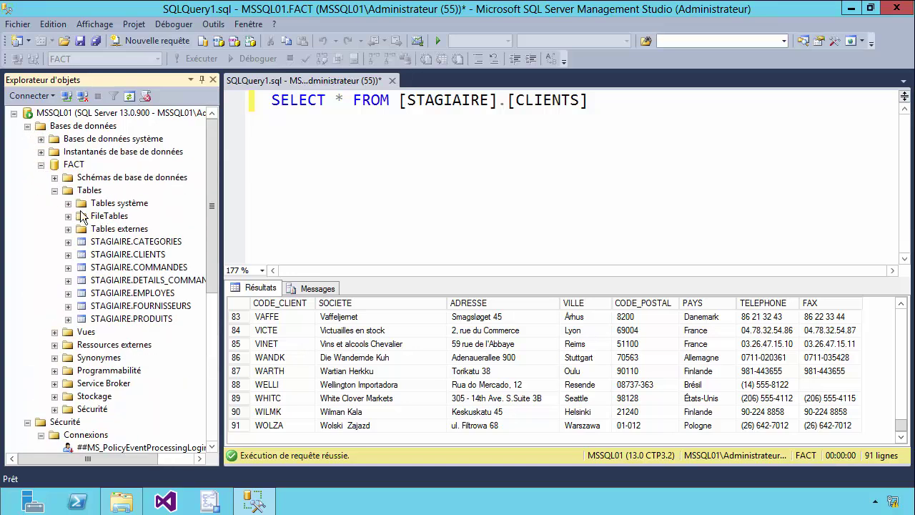
click(111, 243)
click(115, 255)
click(116, 243)
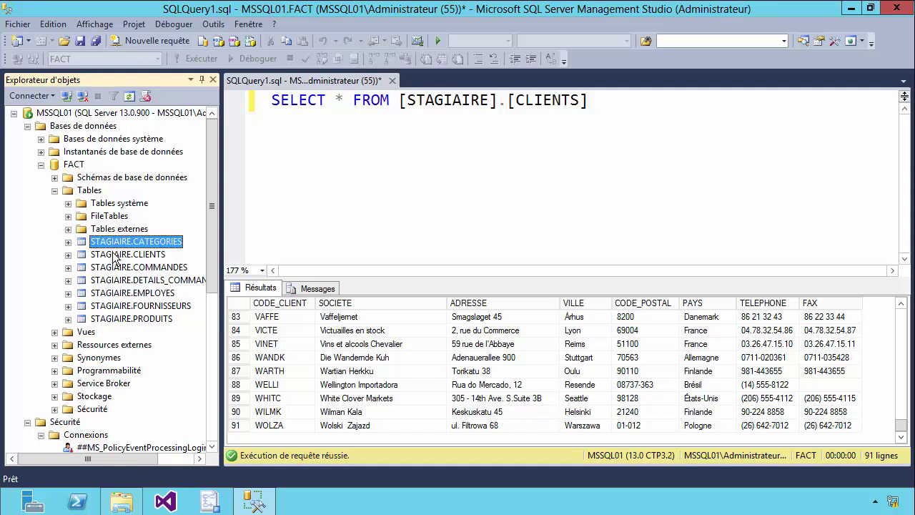
click(116, 255)
click(116, 243)
click(75, 165)
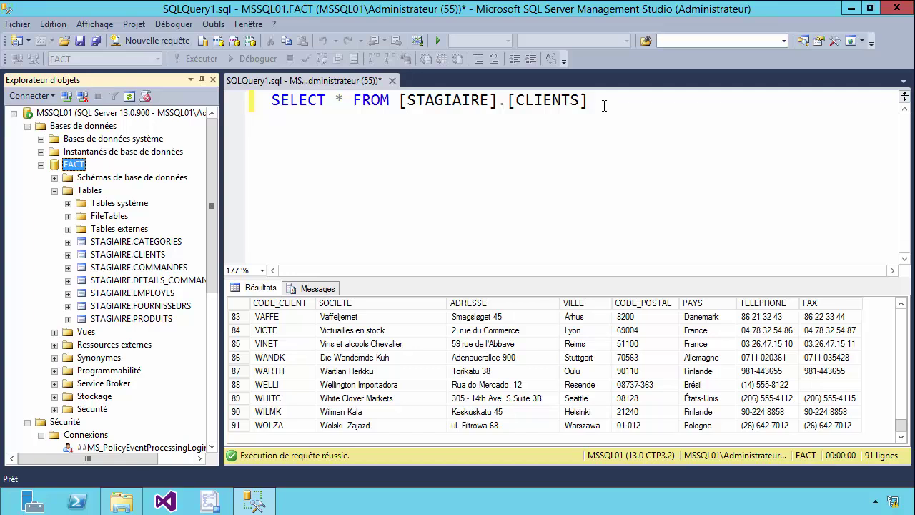
Replace the CLIENTS query with two note lines, STAGIAIRE and the password label PWD
drag(604, 105, 266, 102)
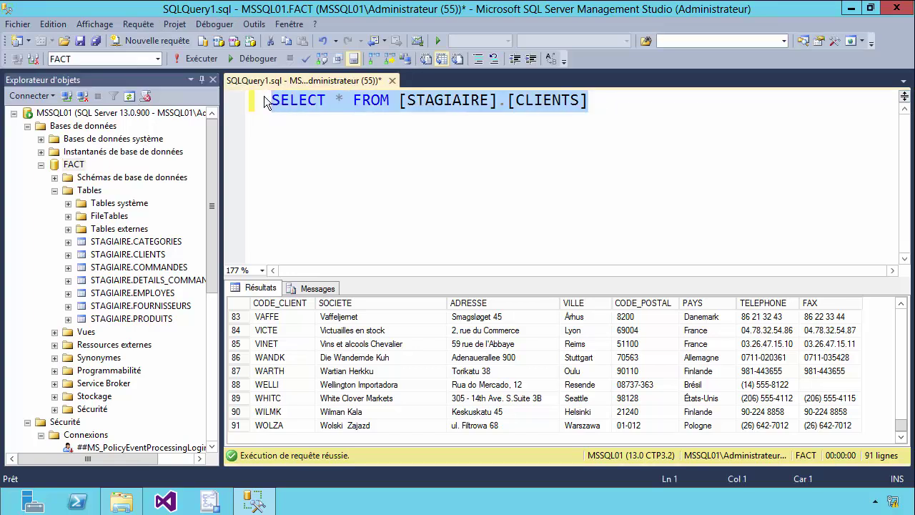
key(Delete)
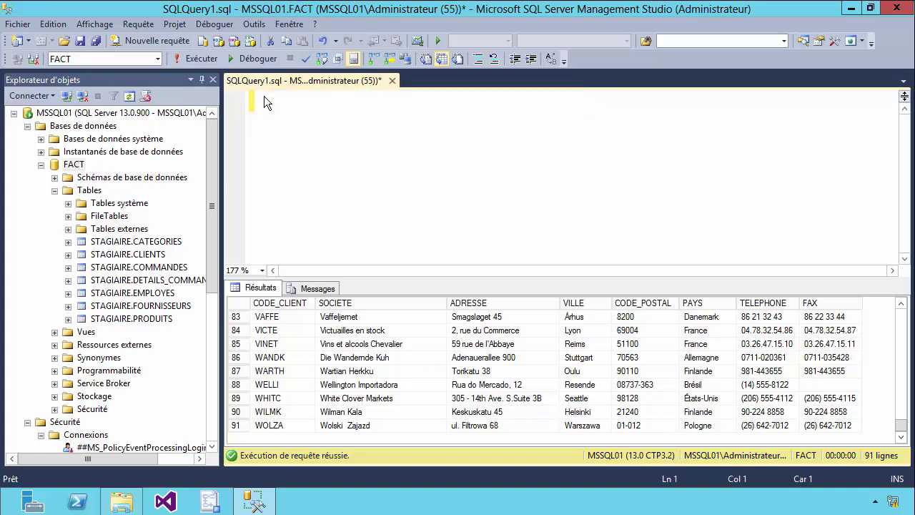
text(STAGIAI)
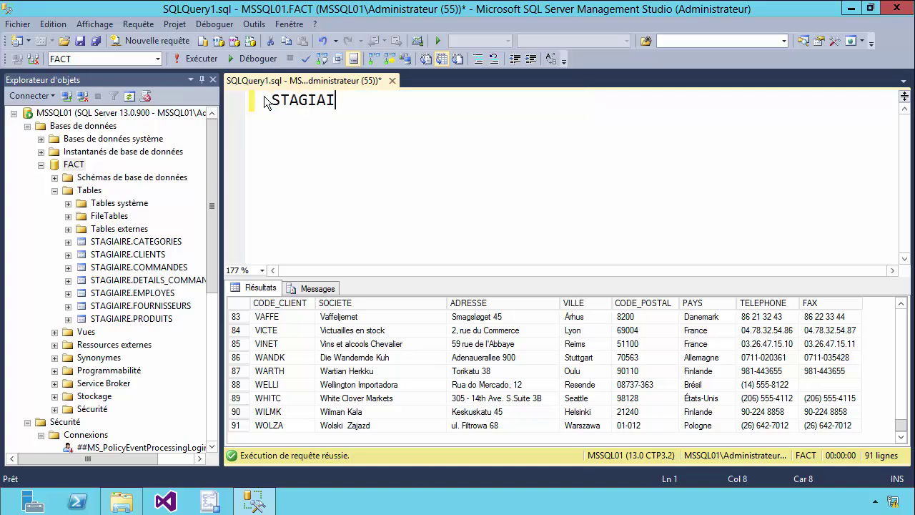
text(RE)
key(Return)
text(PWD)
Clear all remaining text from the query editor
drag(299, 122, 271, 123)
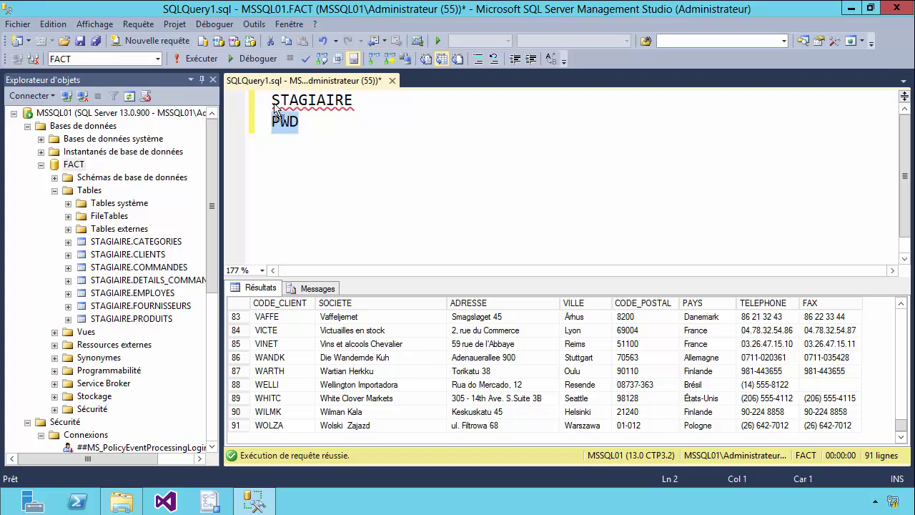
key(Right)
key(ctrl+a)
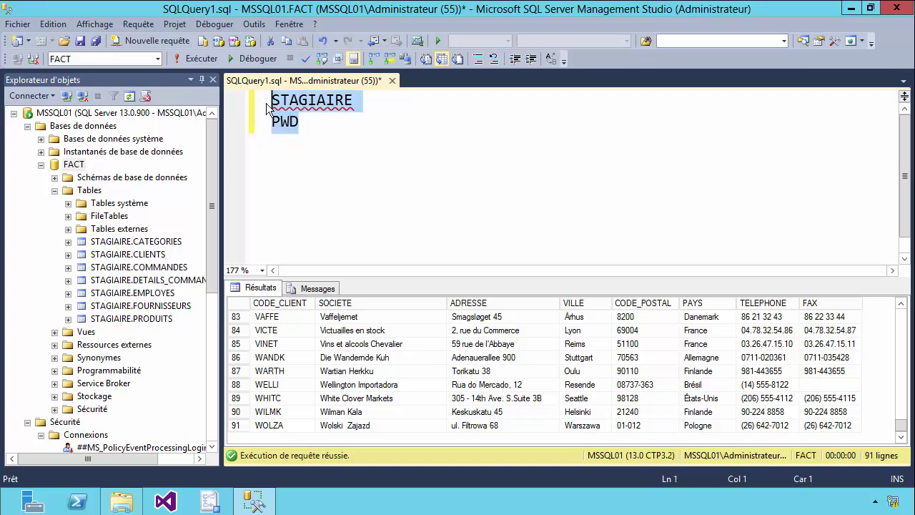
key(Delete)
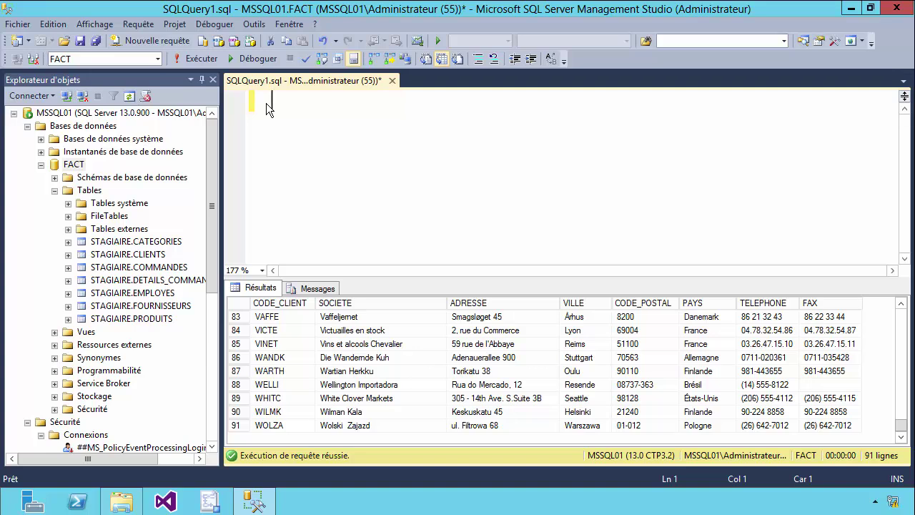
Launch Importer des données on FACT, pass the welcome page, and open the data source list
click(76, 165)
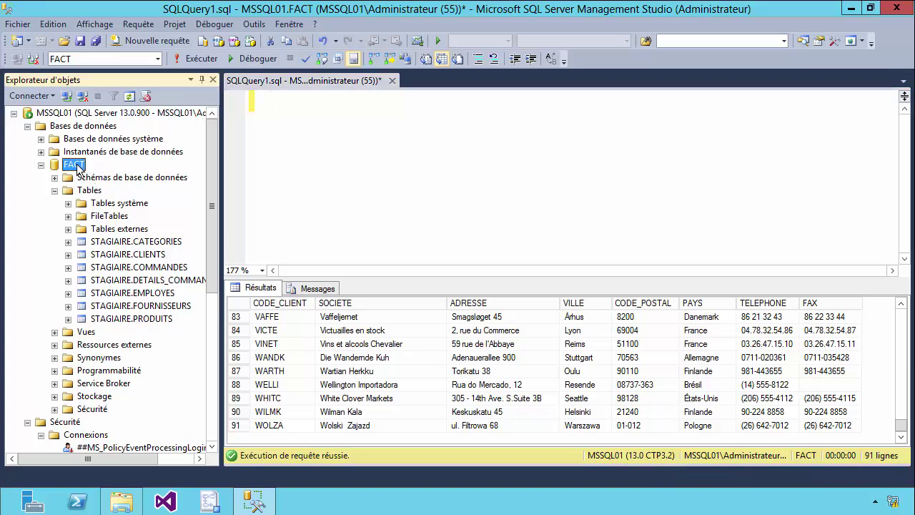
right_click(78, 169)
mouse_move(199, 227)
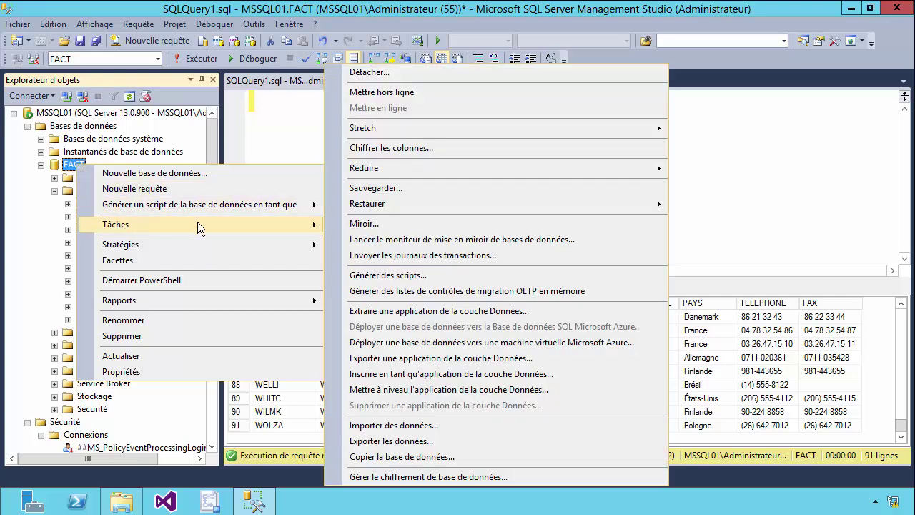
click(401, 425)
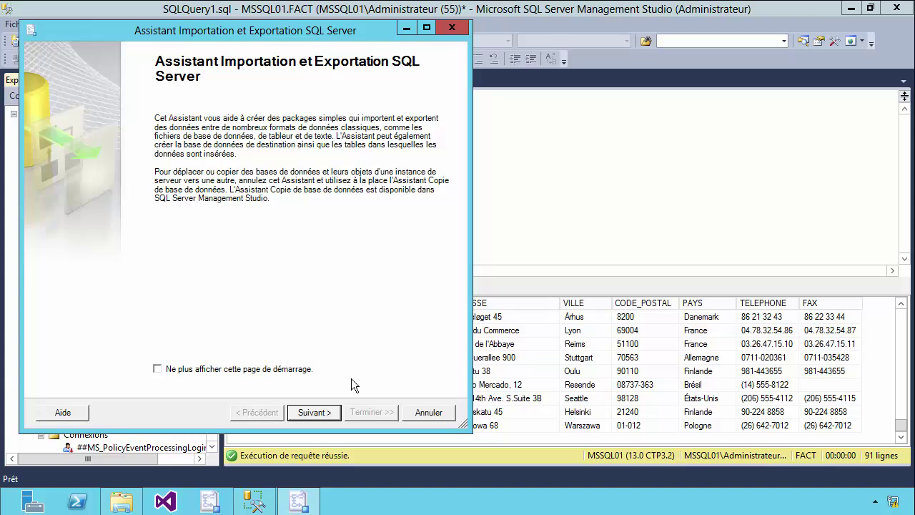
click(313, 416)
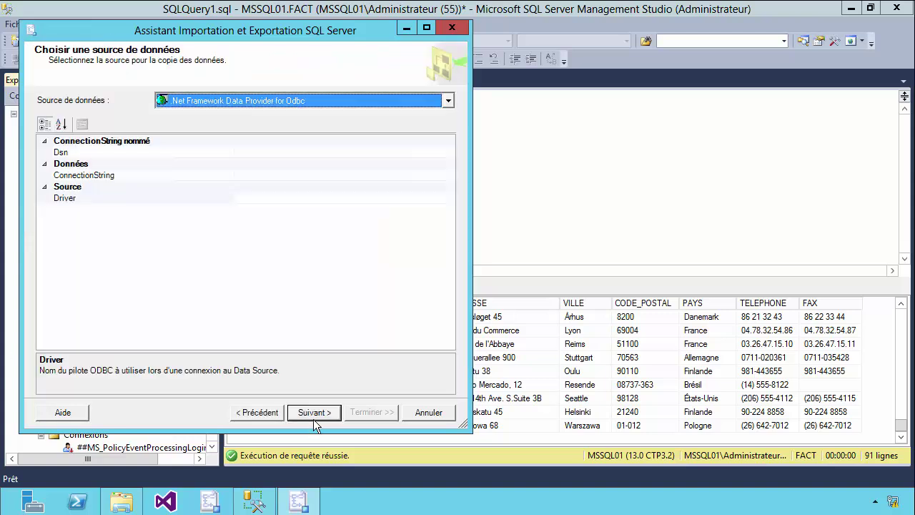
click(447, 104)
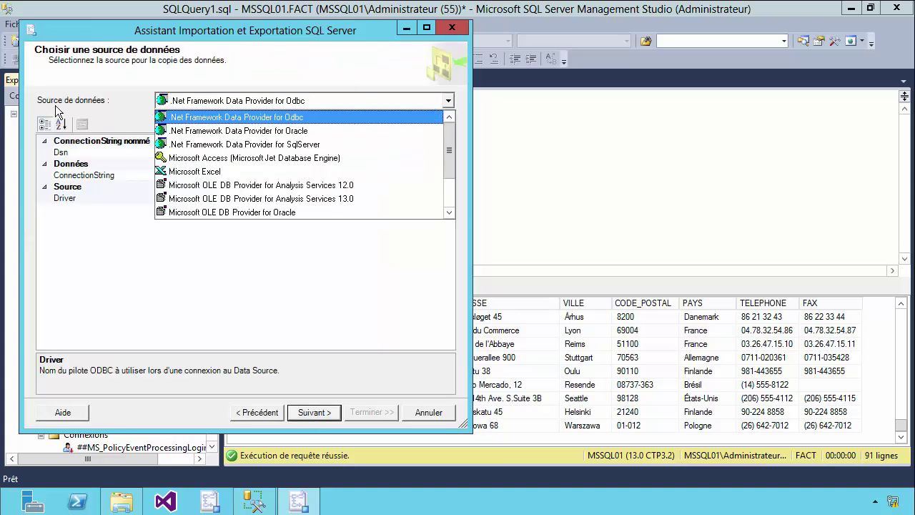
drag(446, 159, 445, 186)
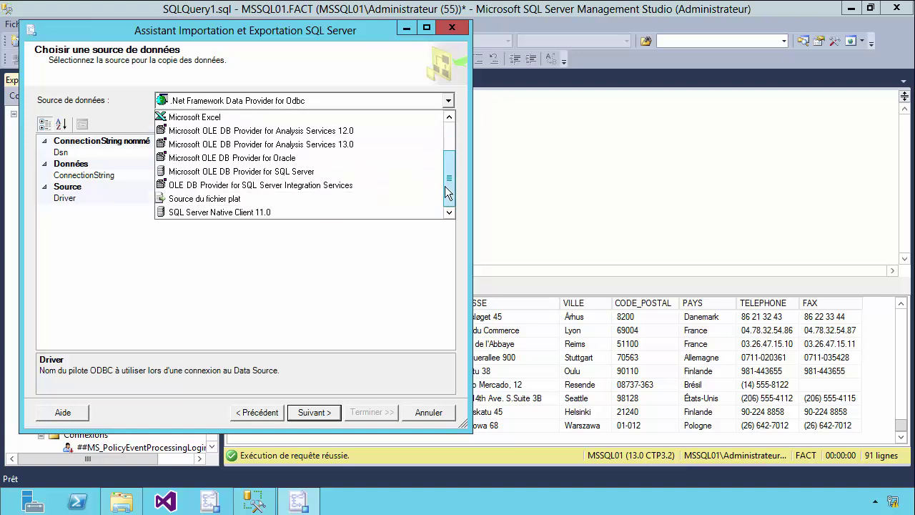
Choose SQL Server Native Client 11.0 as the source and enter server name MSSQL01
click(214, 213)
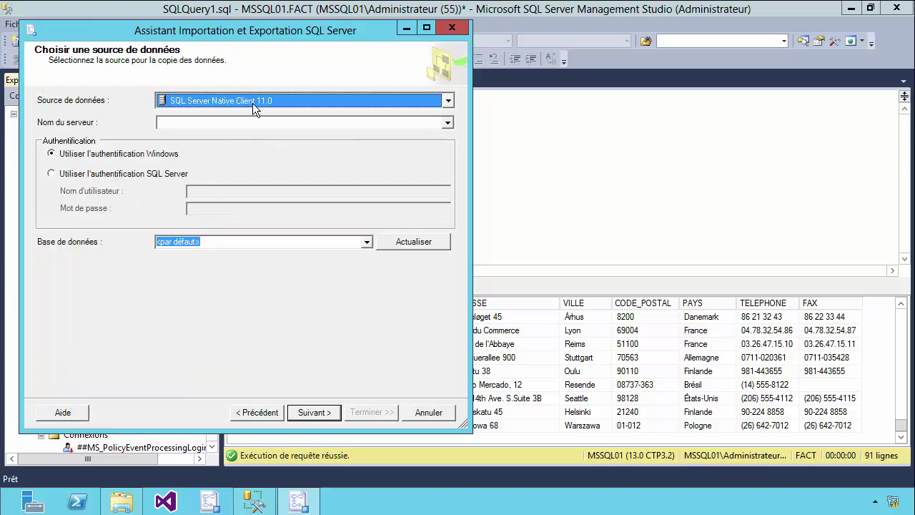
click(447, 123)
click(381, 124)
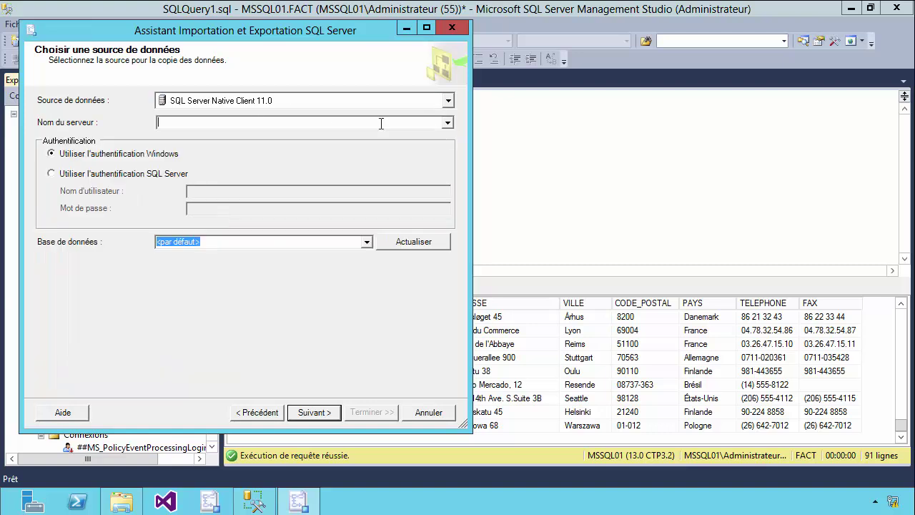
text(MSSQL01)
drag(190, 127, 156, 123)
click(206, 125)
drag(203, 125, 157, 123)
click(203, 123)
text(\NOM_INSTANCE)
key(BackSpace)
key(BackSpace)
key(BackSpace)
key(BackSpace)
key(BackSpace)
key(BackSpace)
key(BackSpace)
key(BackSpace)
key(BackSpace)
key(BackSpace)
key(BackSpace)
key(BackSpace)
key(BackSpace)
drag(209, 123, 158, 123)
click(203, 125)
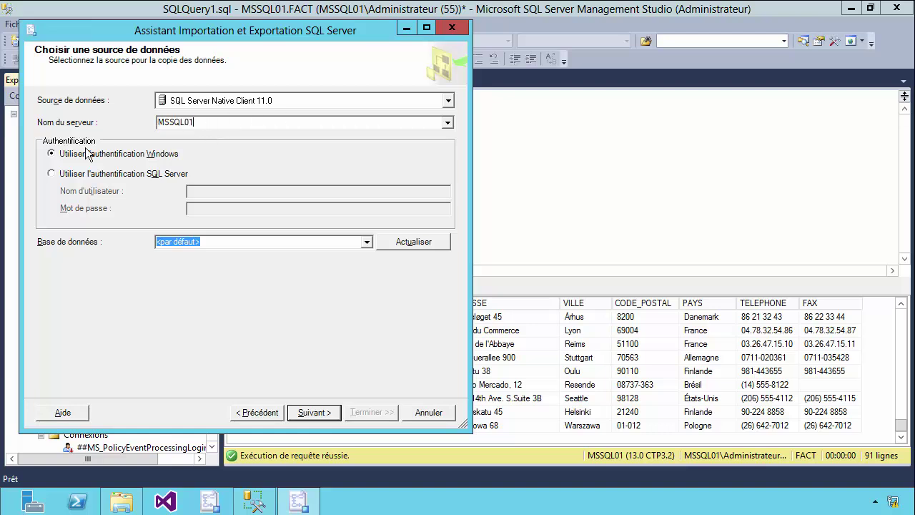
Switch to SQL Server authentication with the STAGIAIRE login and its password
click(53, 175)
click(205, 191)
text(STAGIAIRE)
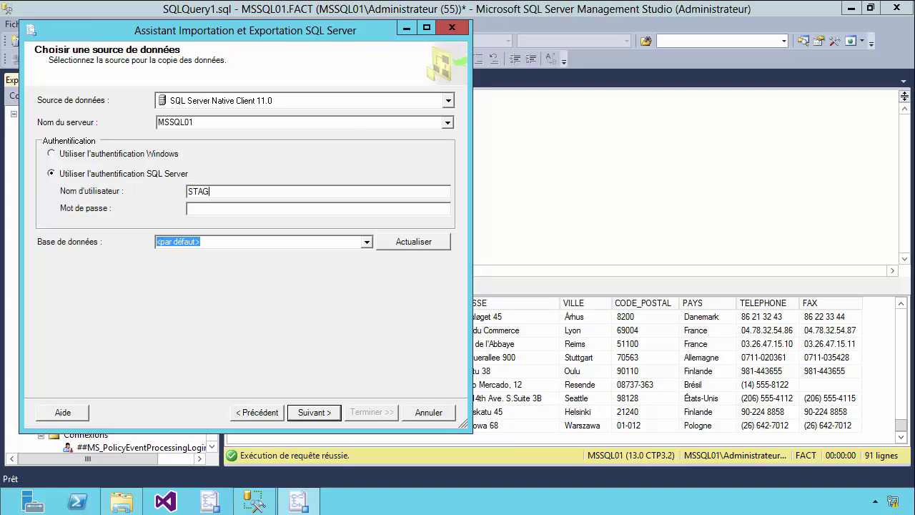
text(123)
drag(206, 207, 186, 207)
drag(238, 191, 182, 208)
drag(243, 192, 185, 193)
Select FACT as the source database and advance to the destination page
click(363, 241)
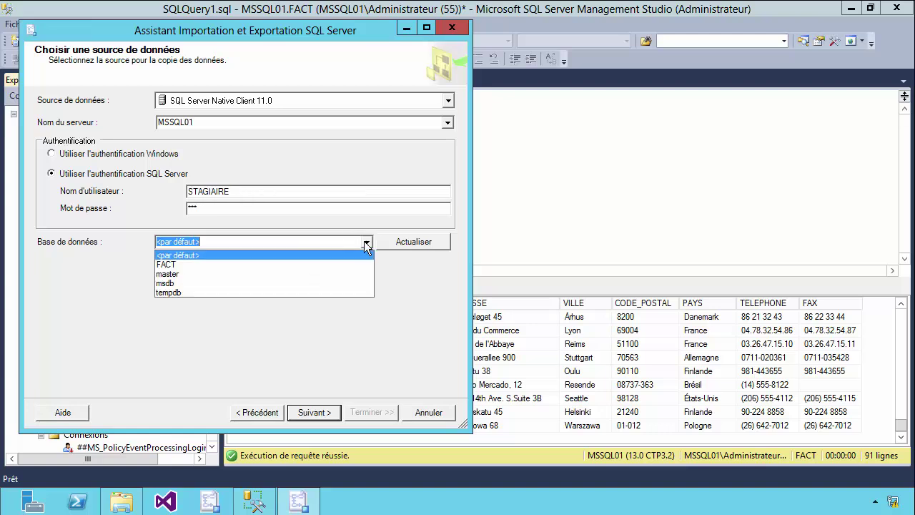
click(179, 266)
click(183, 242)
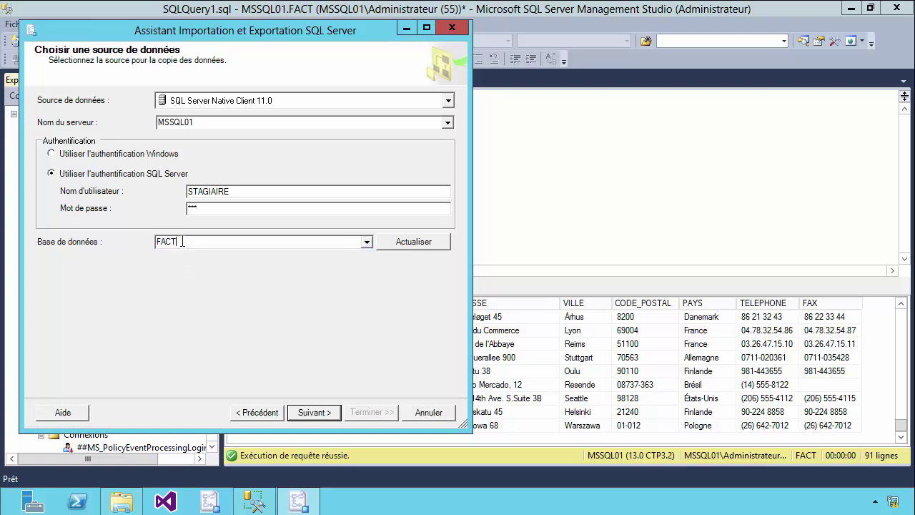
click(398, 247)
click(370, 241)
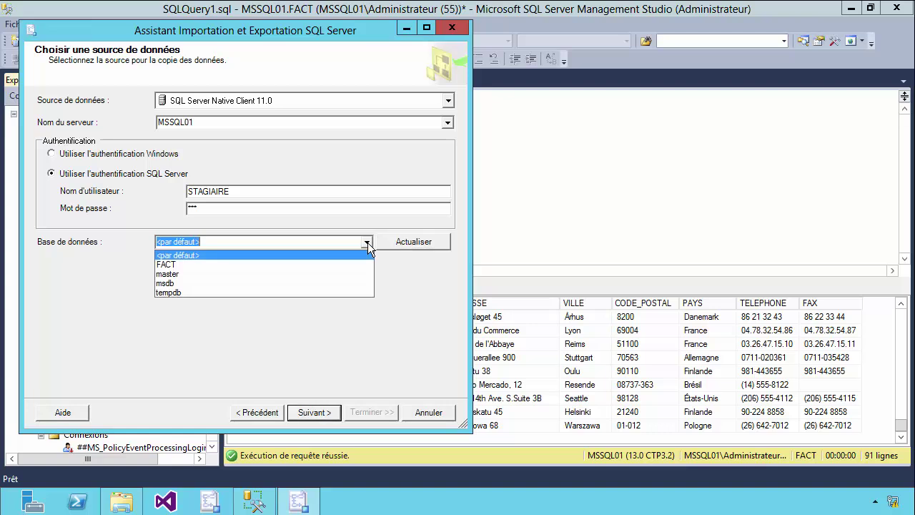
click(195, 261)
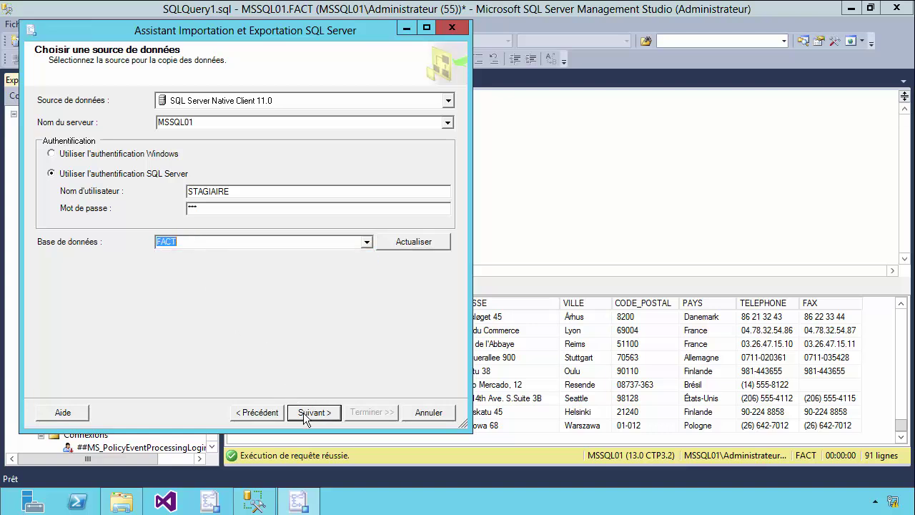
click(303, 413)
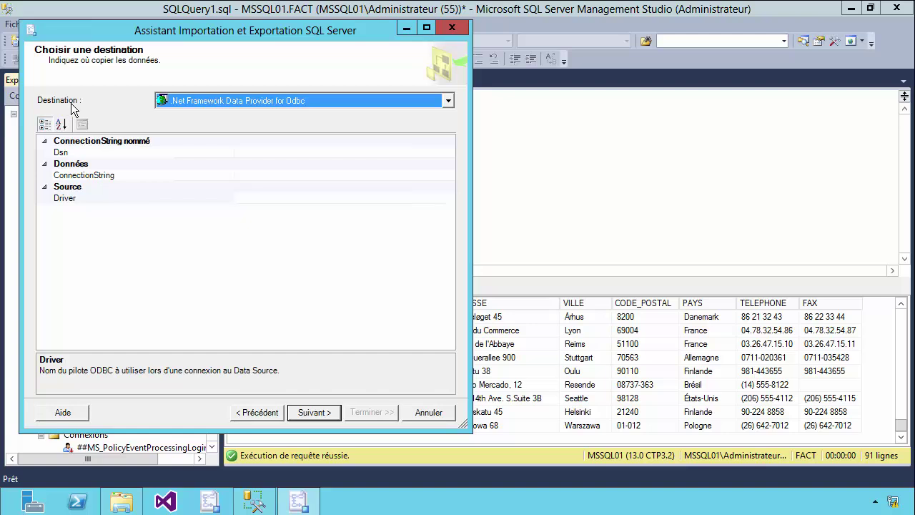
Choose Destination de fichier plat as the wizard's destination type
click(450, 105)
drag(450, 118, 449, 138)
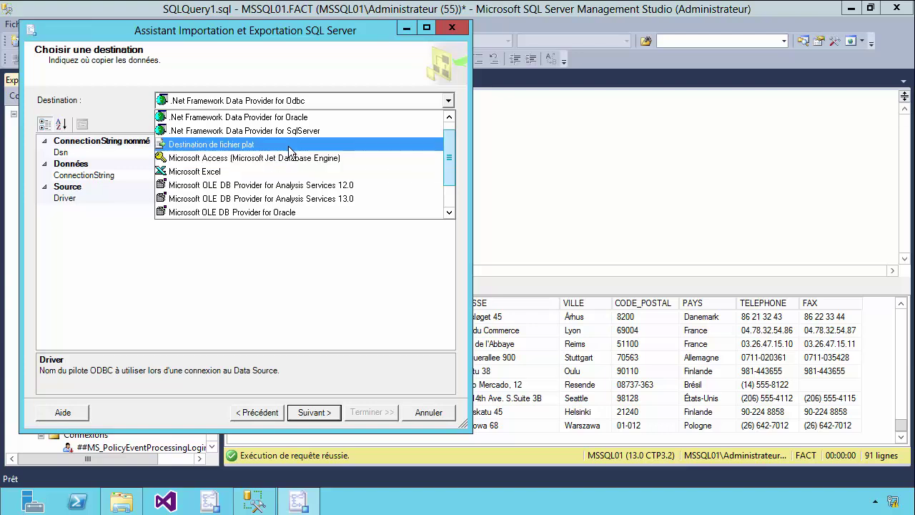
scroll(345, 168, down, 1)
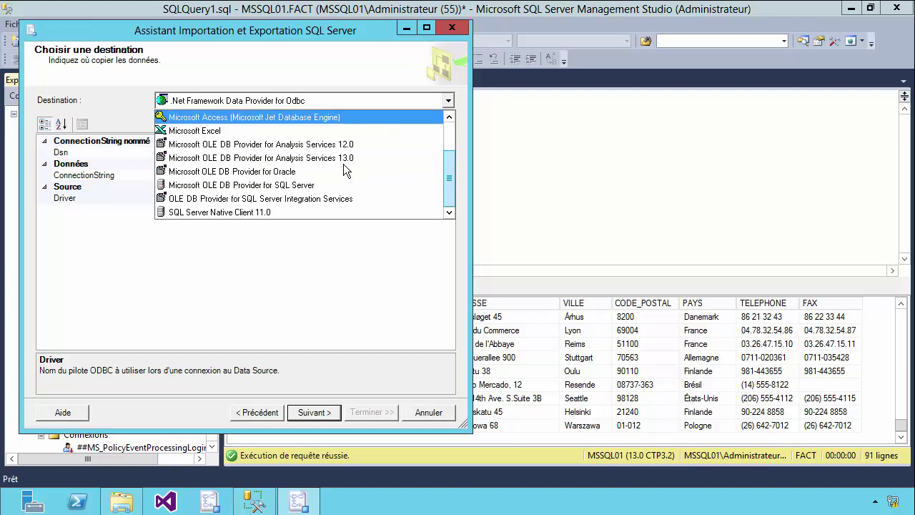
scroll(320, 170, up, 2)
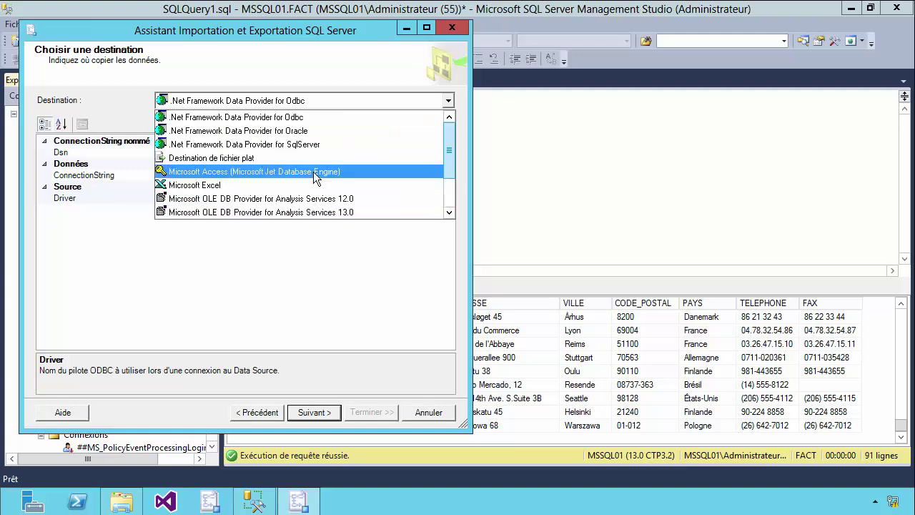
click(206, 158)
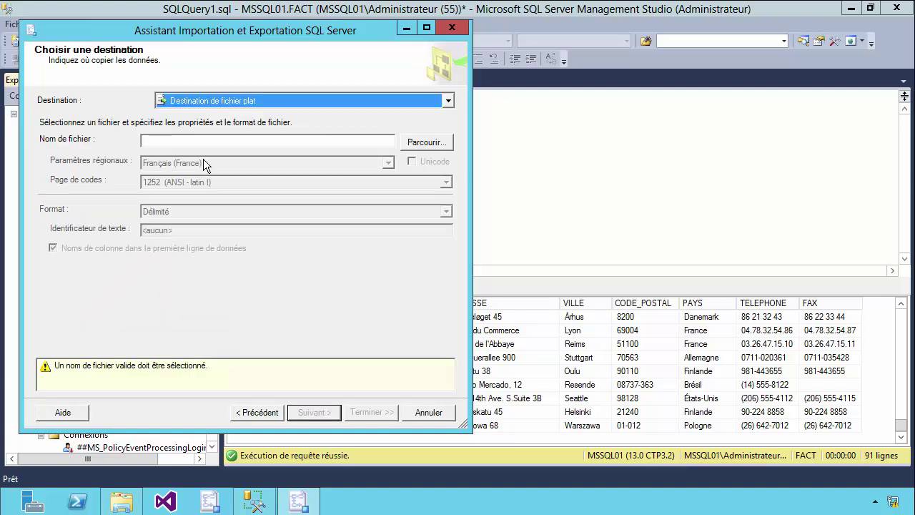
Browse to C:\Export_Import and name the output file Liste_clients
click(433, 147)
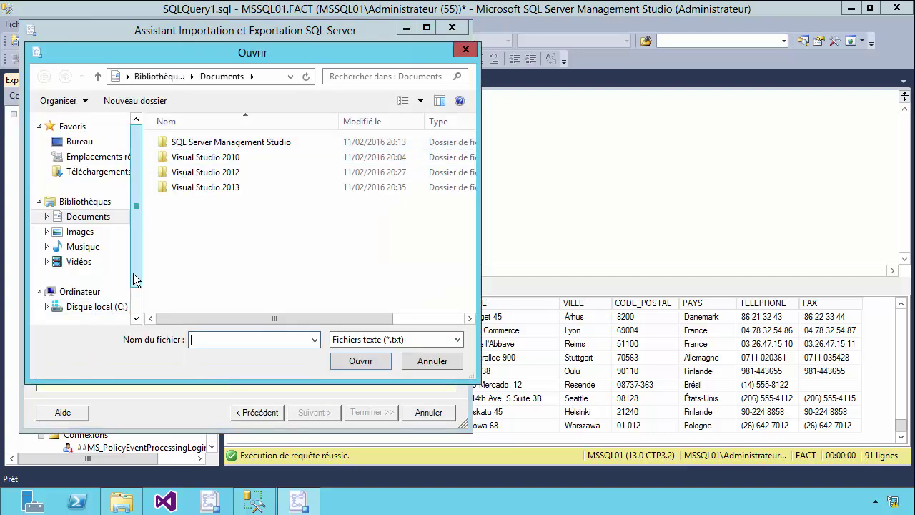
scroll(134, 286, down, 2)
click(117, 271)
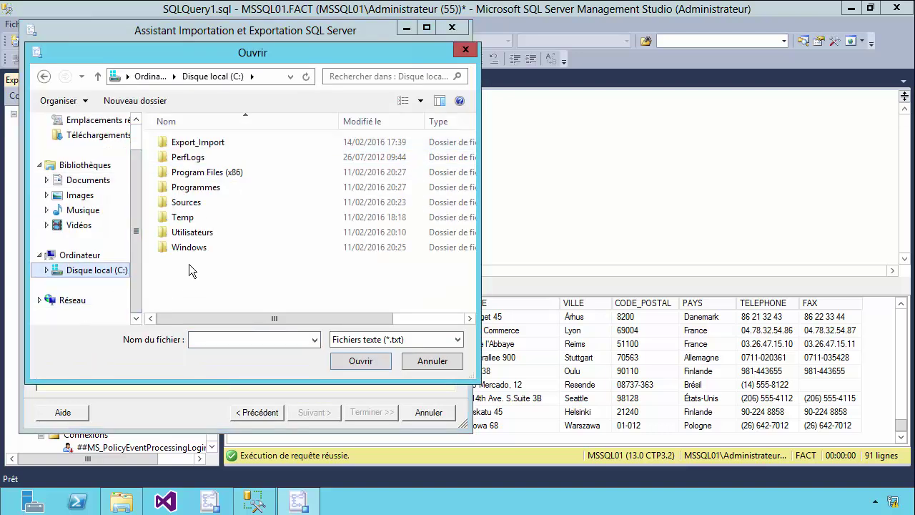
double_click(201, 144)
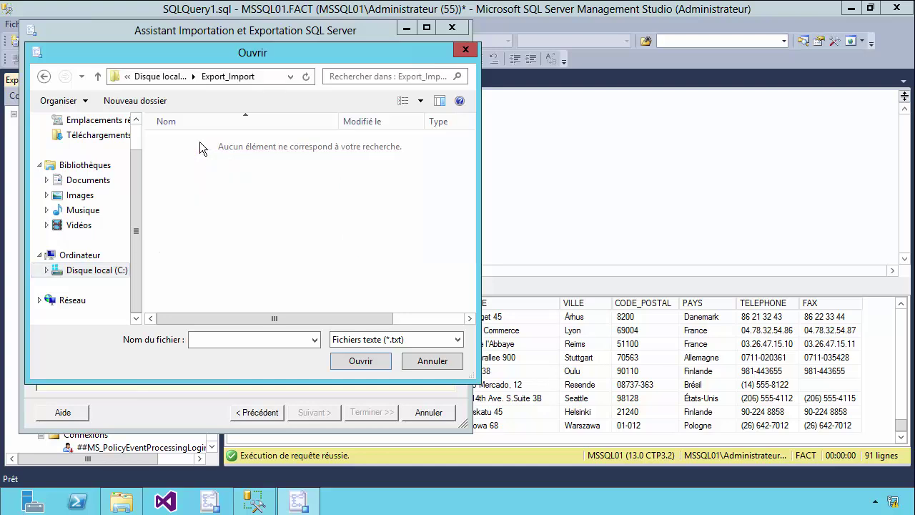
click(227, 344)
text(Liste_clients)
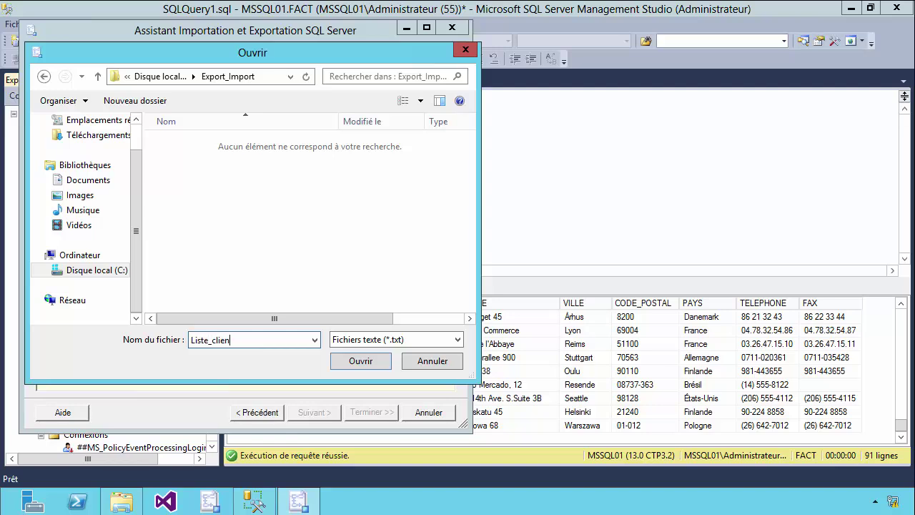
click(336, 359)
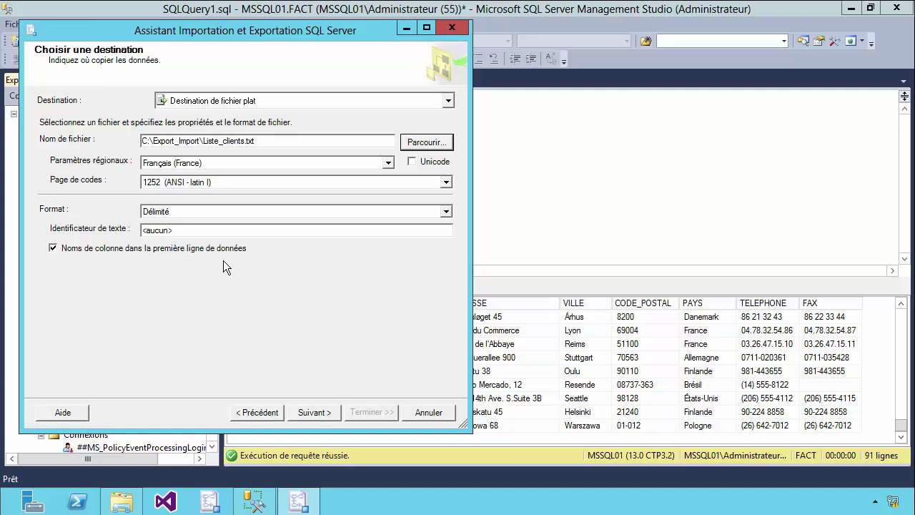
Pick [STAGIAIRE].[CLIENTS] as the source table, preview its data, and continue
click(303, 411)
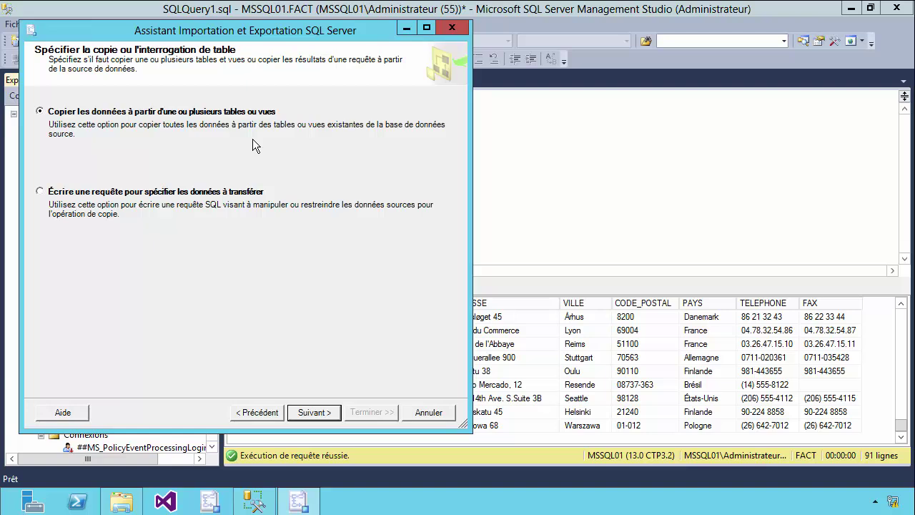
click(302, 412)
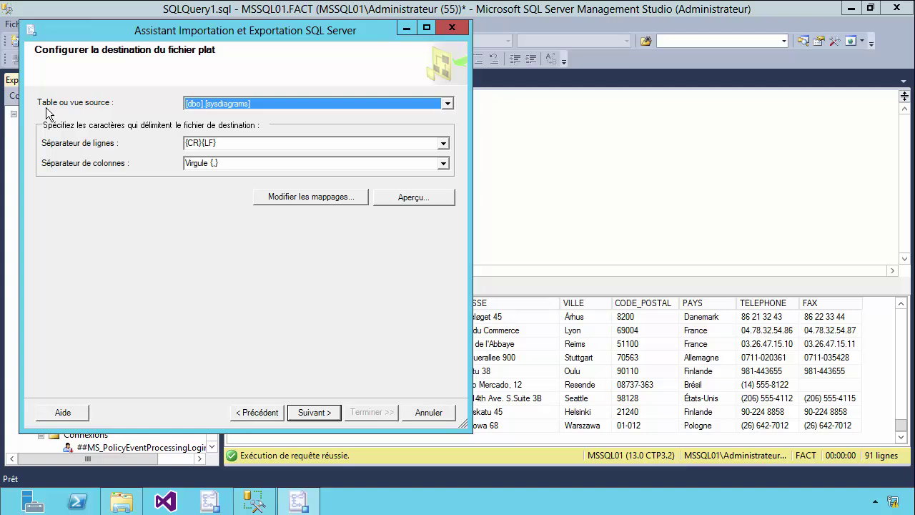
click(447, 104)
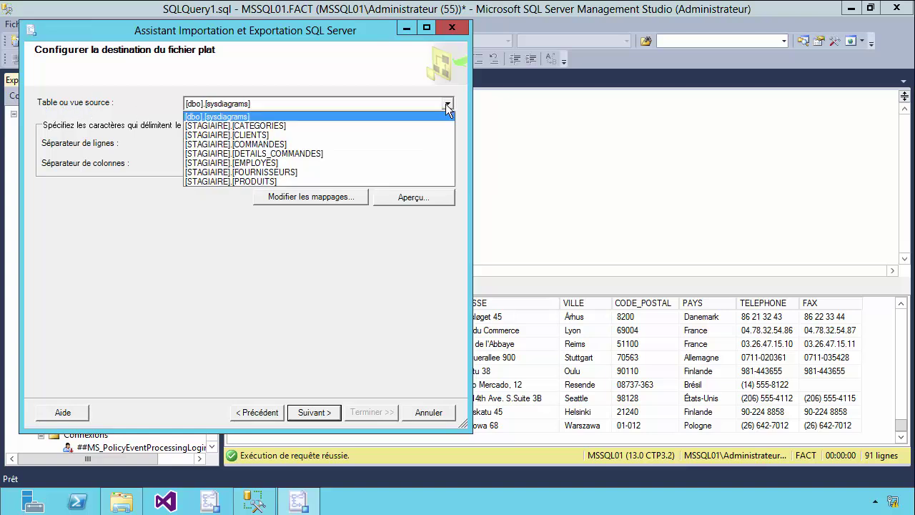
click(261, 136)
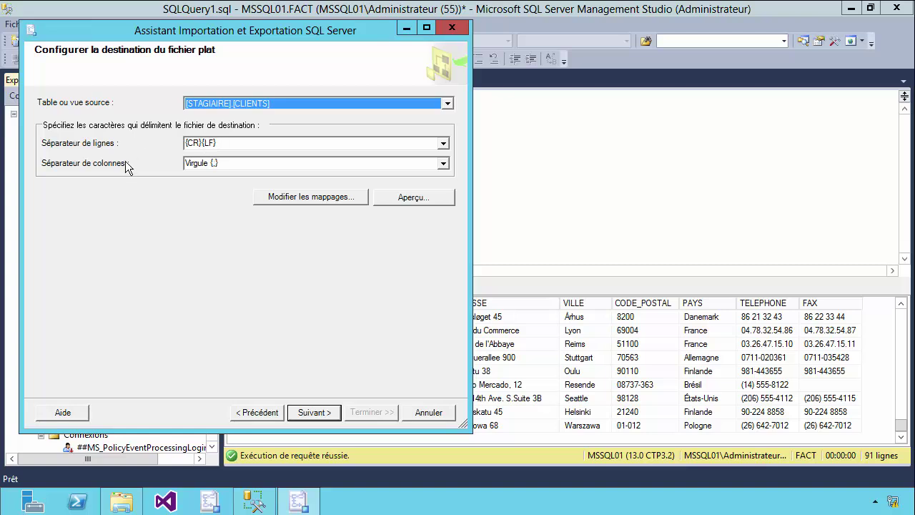
click(402, 198)
drag(173, 312, 145, 308)
click(386, 329)
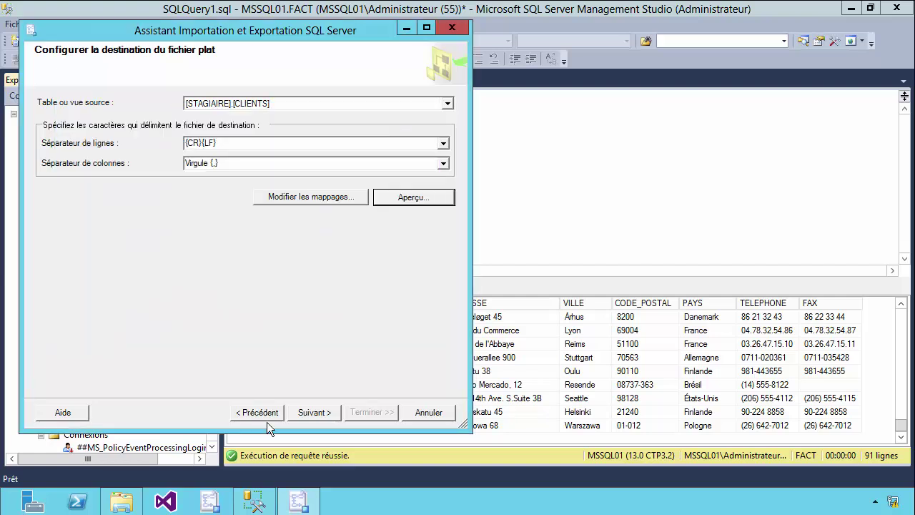
click(301, 416)
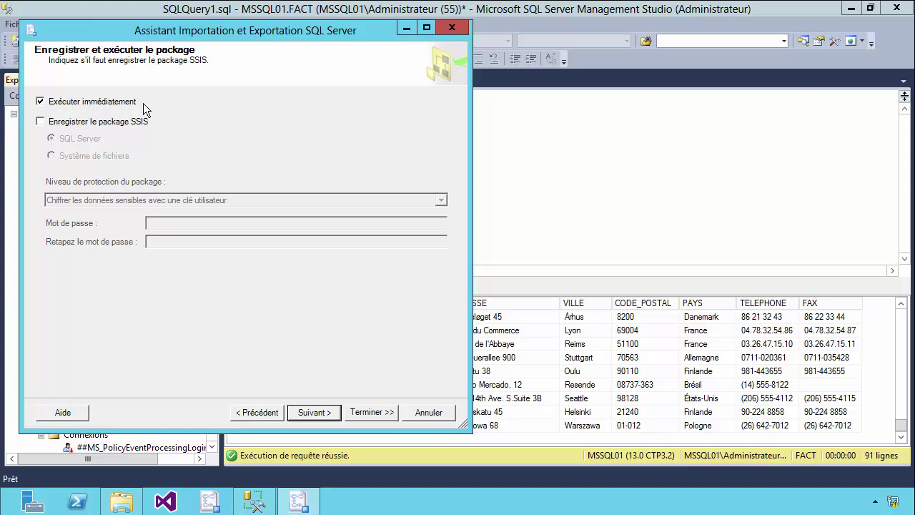
Enable saving the SSIS package to the file system, keeping user-key encryption of sensitive data
click(106, 125)
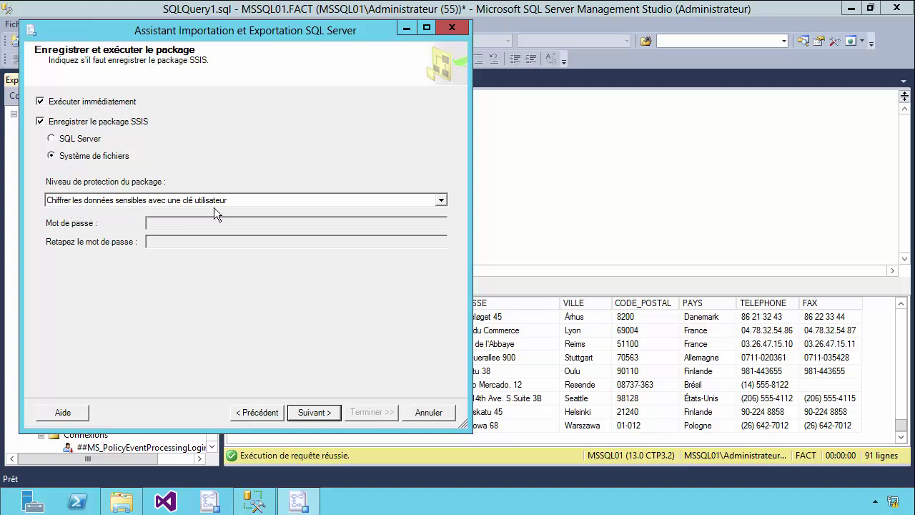
click(443, 203)
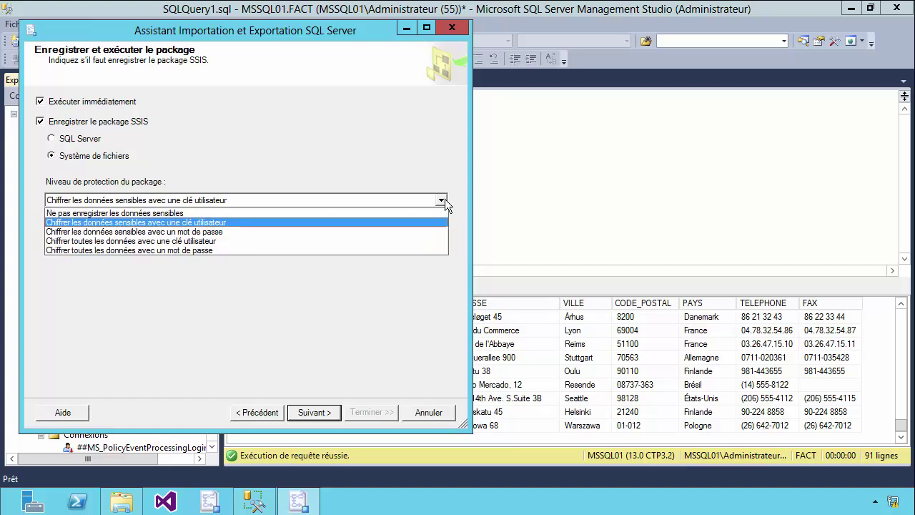
click(443, 201)
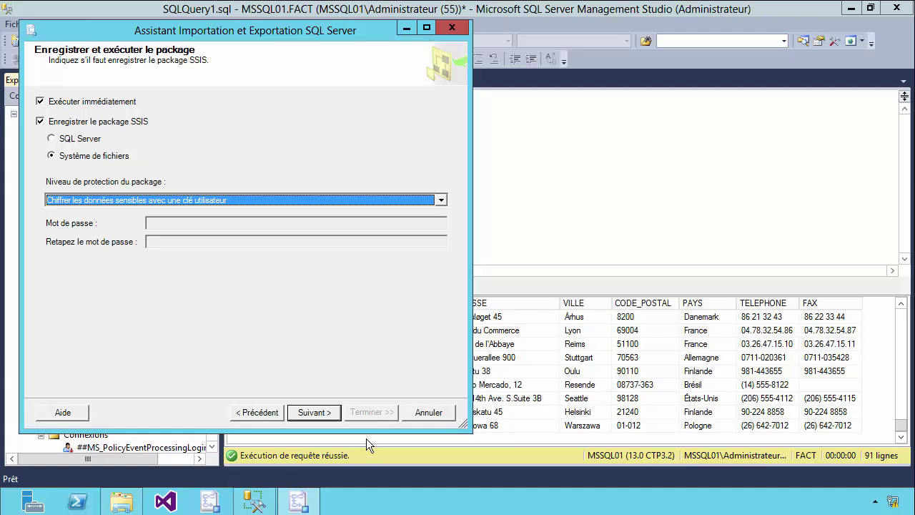
Name the package Export_Table_Clients with description 'Exporter les données de la table clients'
click(315, 413)
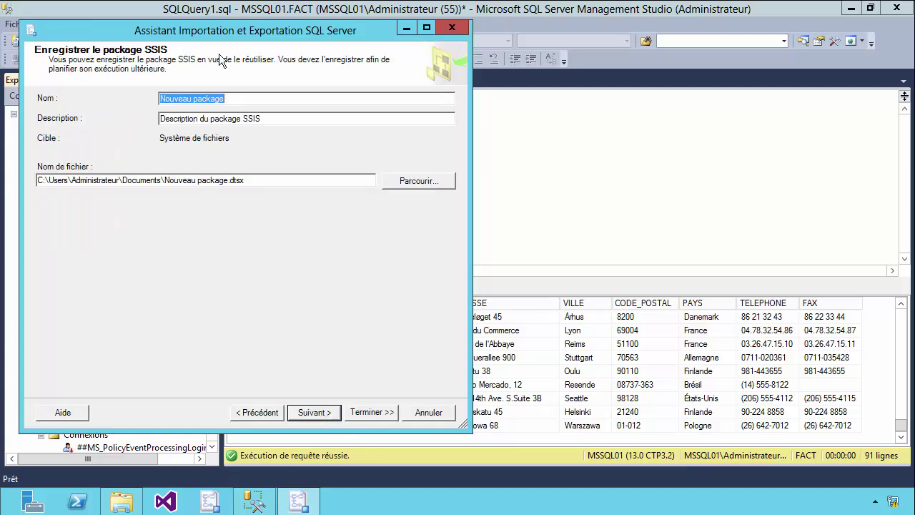
drag(233, 100, 154, 100)
text(Expor)
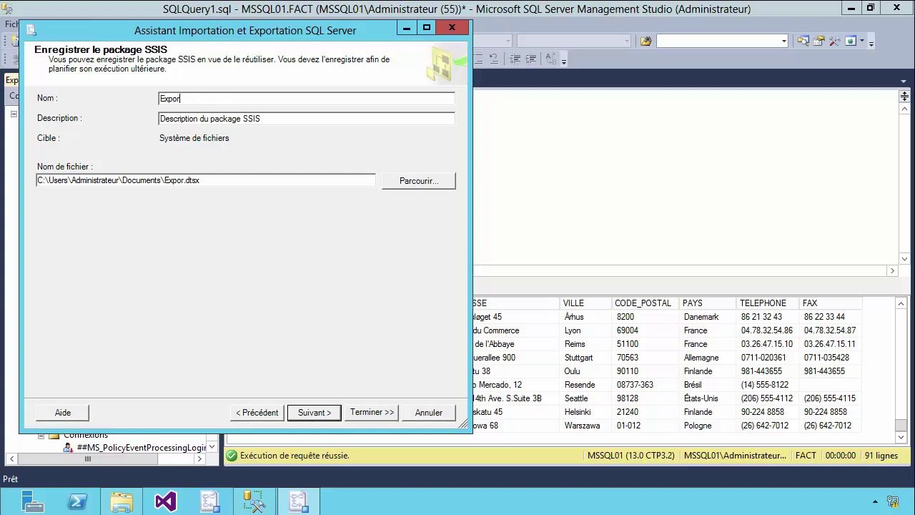
text(t_Table_Clients)
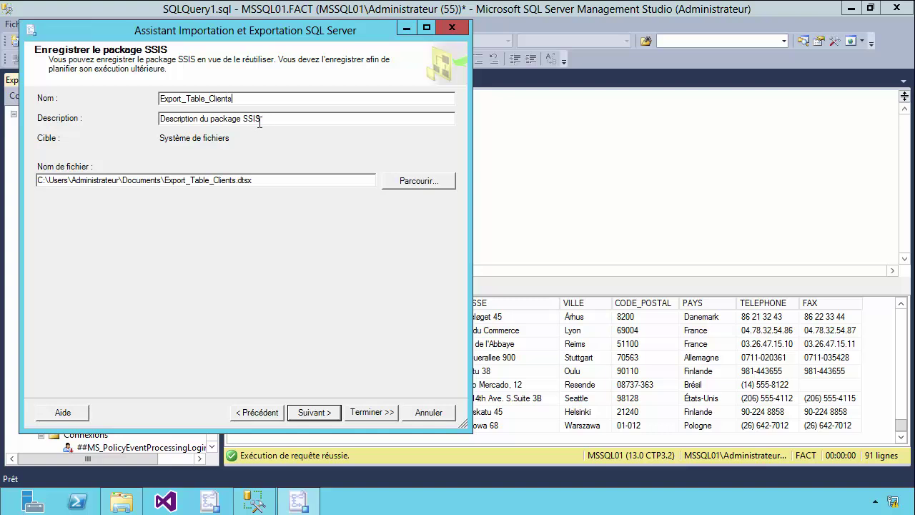
drag(266, 120, 61, 119)
text(Ex)
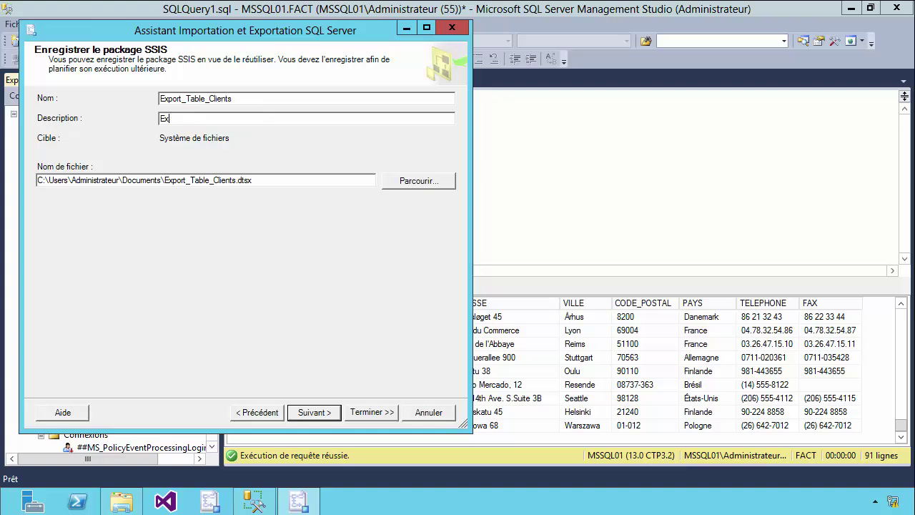
text(porter les données de la table)
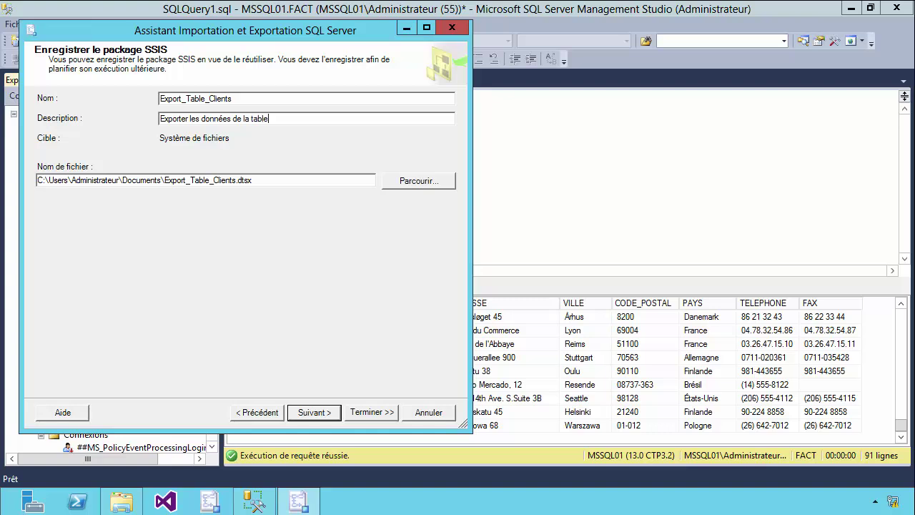
text( clients)
Examine the package save path Export_Table_Clients.dtsx under Documents
drag(37, 180, 256, 181)
click(255, 180)
drag(254, 180, 165, 180)
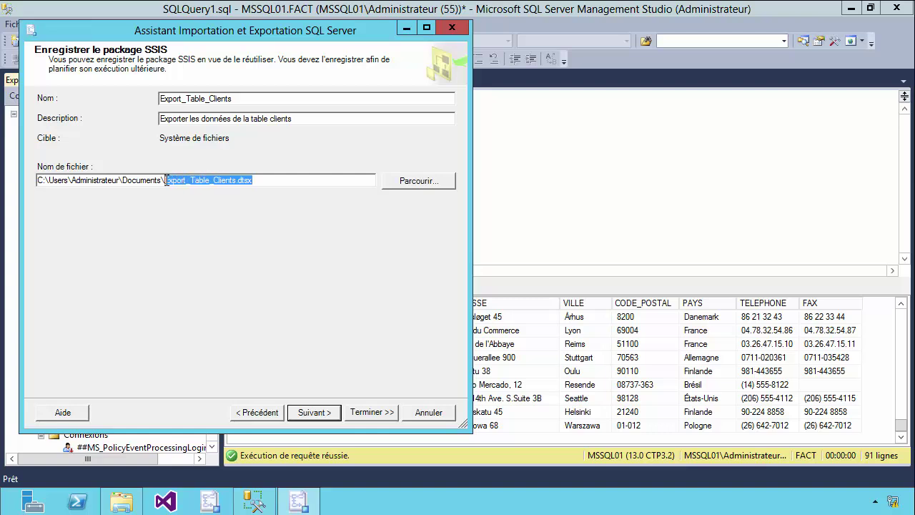
click(269, 183)
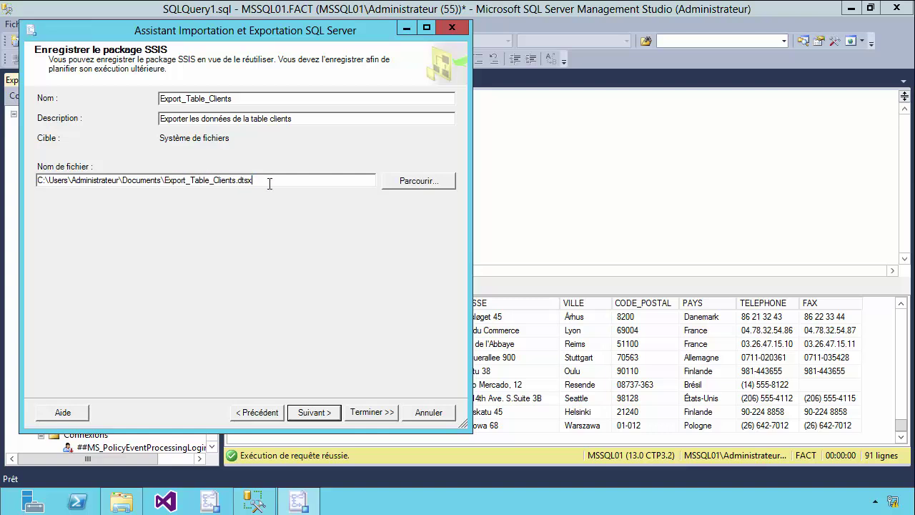
drag(237, 181, 252, 181)
drag(163, 181, 66, 181)
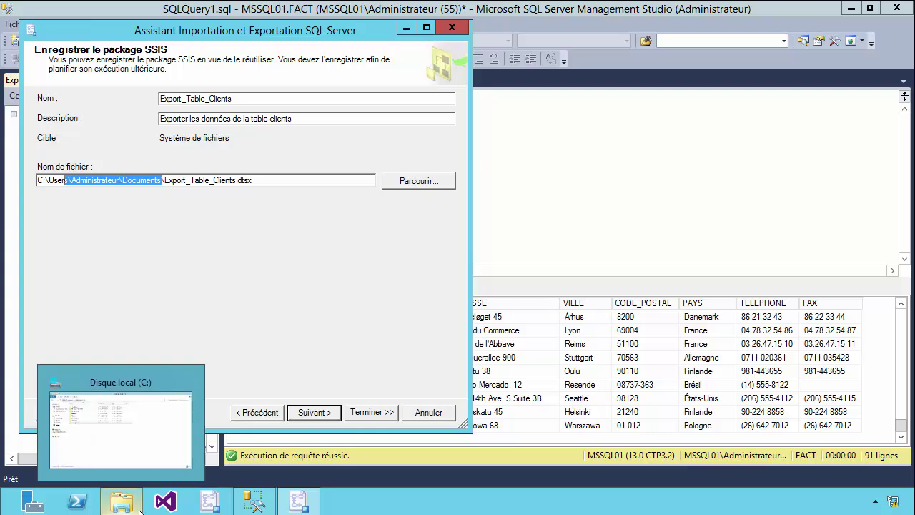
click(132, 504)
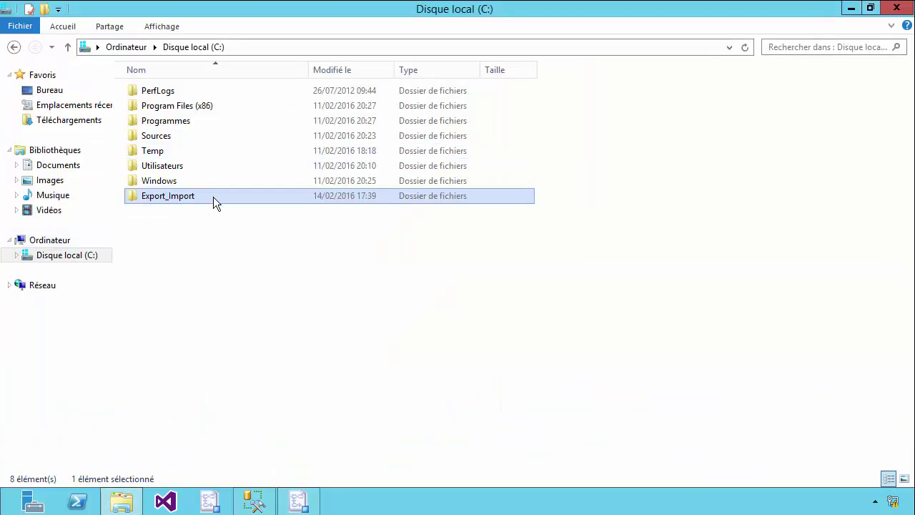
Copy the Export_Import folder name and paste it into the package save path
right_click(191, 197)
click(241, 392)
key(ctrl+c)
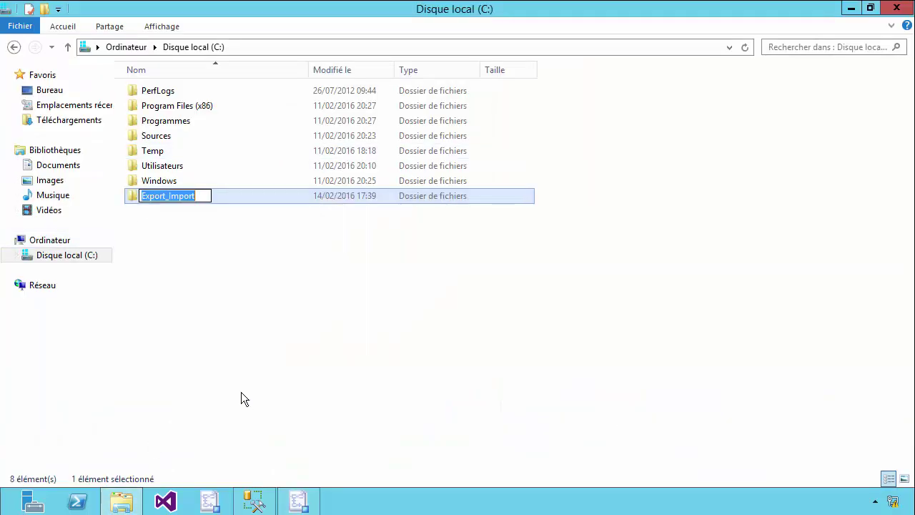
click(298, 500)
drag(119, 180, 48, 181)
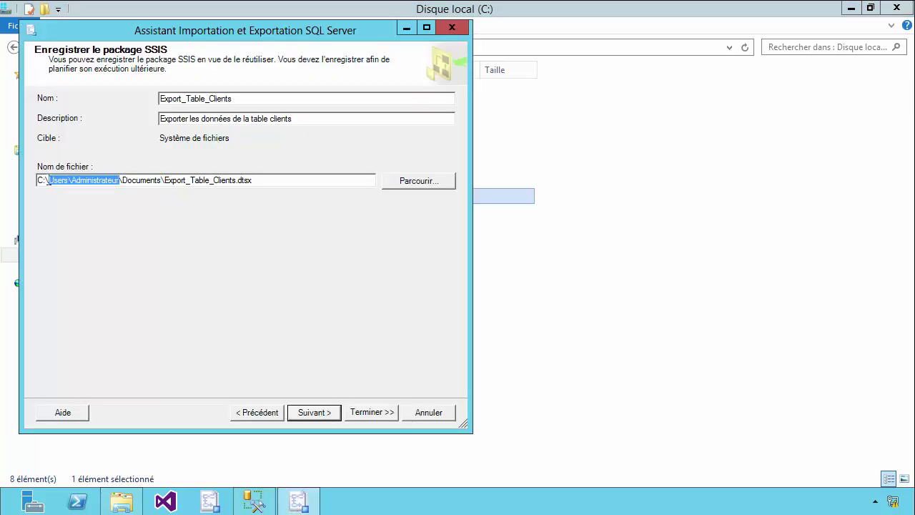
key(ctrl+v)
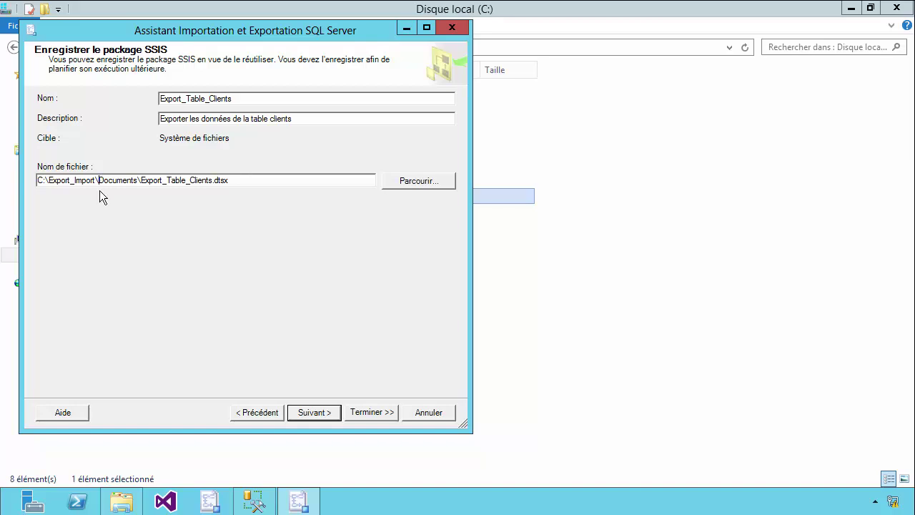
click(329, 413)
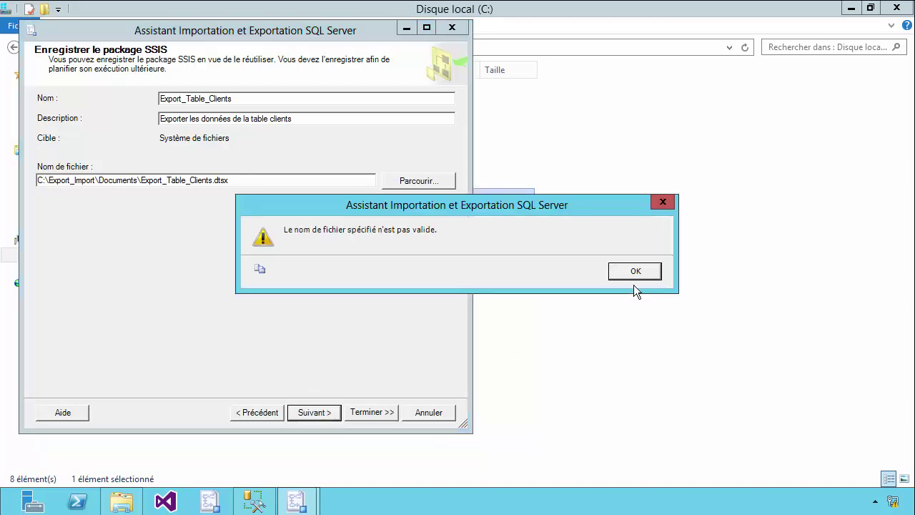
click(640, 274)
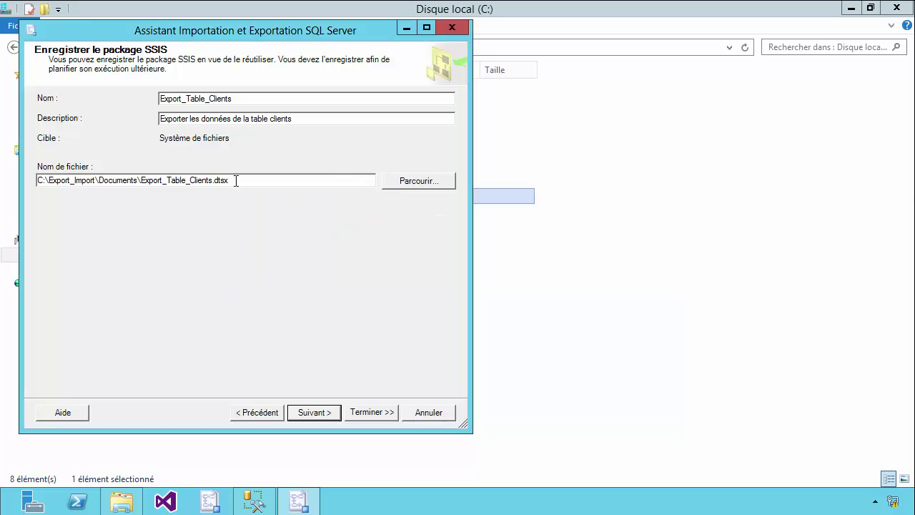
Fix the path to C:\Export_Import\Export_Table_Clients.dtsx and reach the wizard summary
click(141, 180)
key(BackSpace)
key(BackSpace)
key(BackSpace)
key(BackSpace)
key(BackSpace)
key(BackSpace)
key(BackSpace)
key(BackSpace)
key(BackSpace)
key(BackSpace)
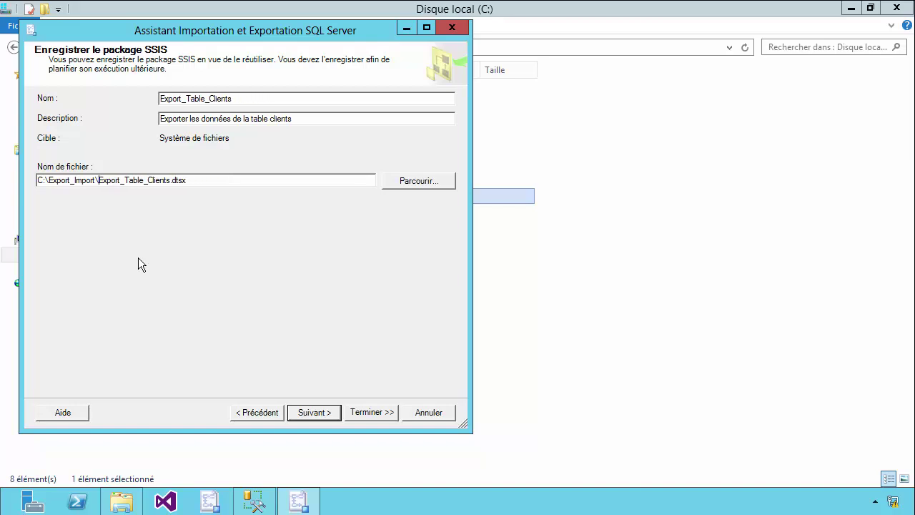
drag(99, 181, 189, 182)
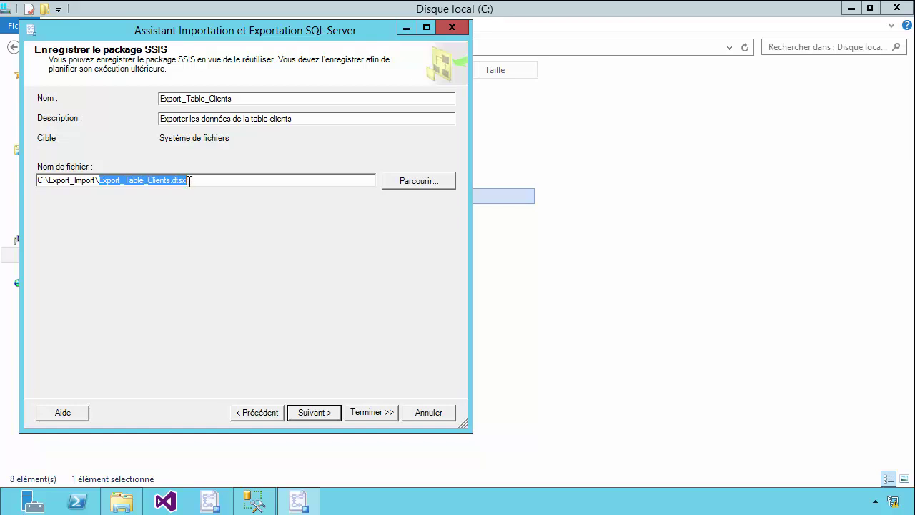
click(193, 182)
mouse_move(192, 182)
mouse_down()
mouse_move(100, 182)
mouse_move(187, 181)
mouse_up()
click(100, 181)
mouse_move(98, 181)
mouse_down()
mouse_move(43, 181)
mouse_move(100, 179)
mouse_up()
click(318, 411)
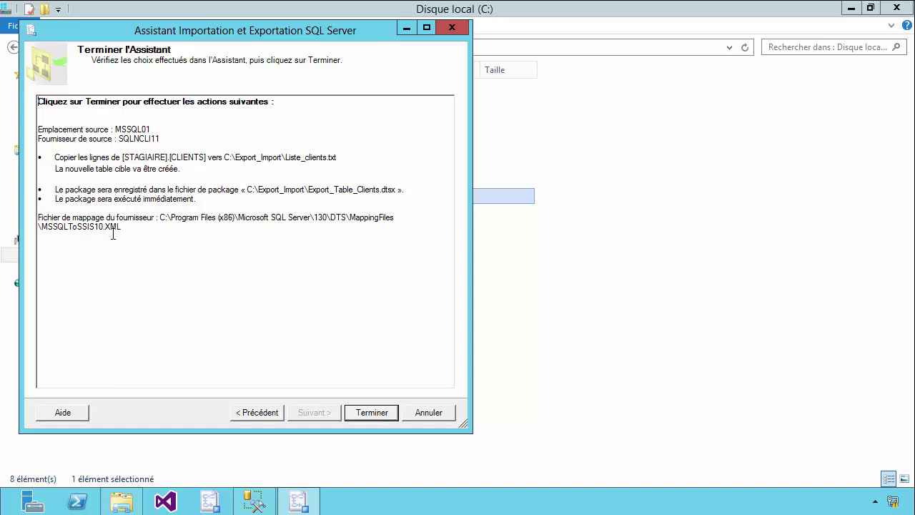
Finish the wizard to run the export and open its execution report
click(368, 412)
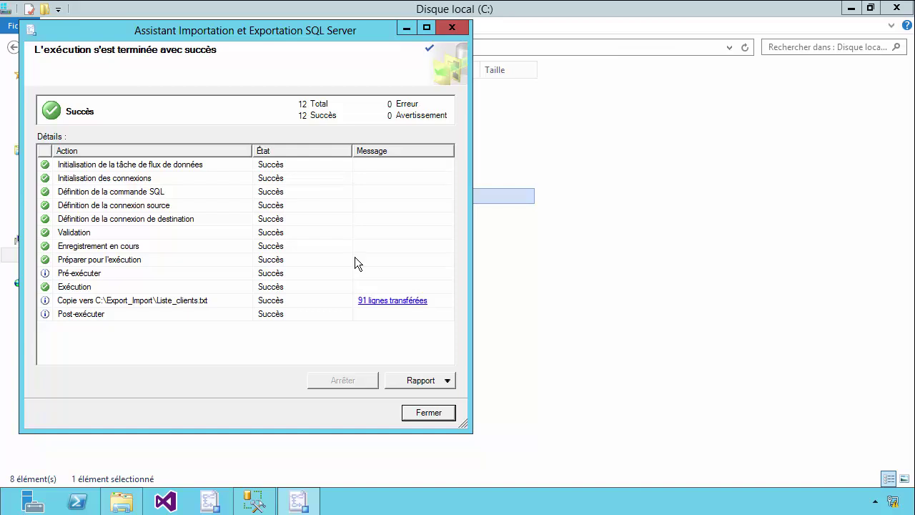
drag(315, 30, 422, 34)
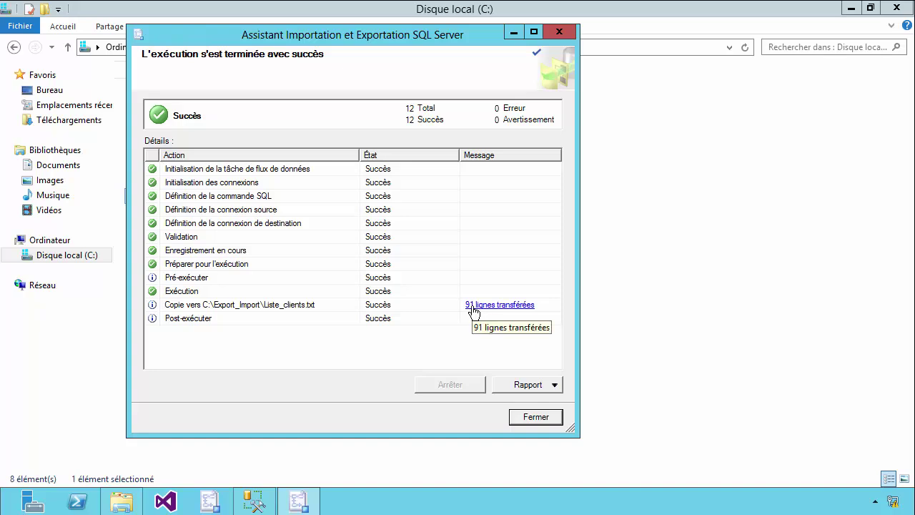
click(529, 388)
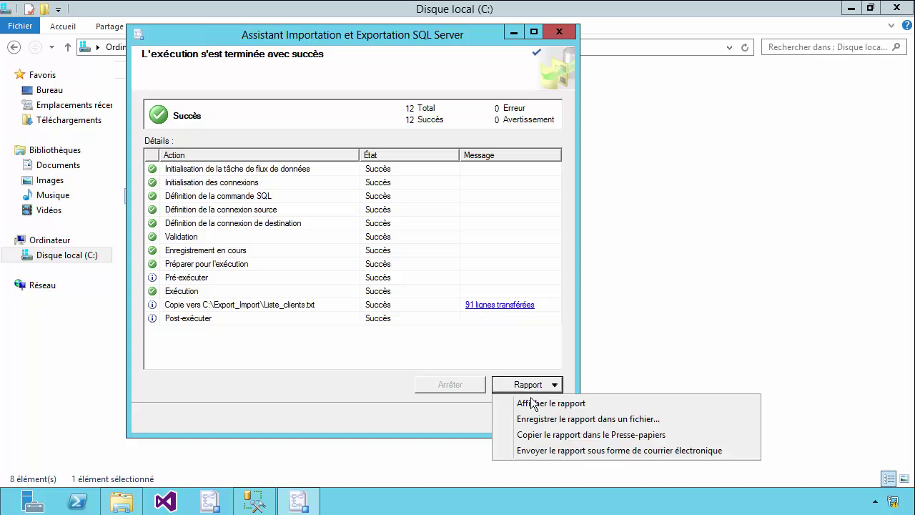
click(533, 404)
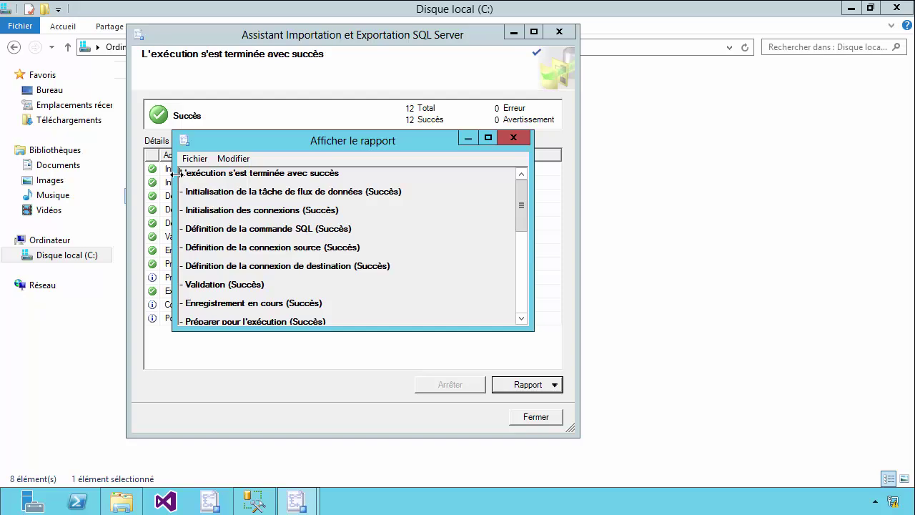
Scroll the report to the Post-exécuter line confirming 91 rows written to Liste_clients.txt
drag(181, 173, 416, 211)
click(410, 231)
scroll(412, 271, down, 2)
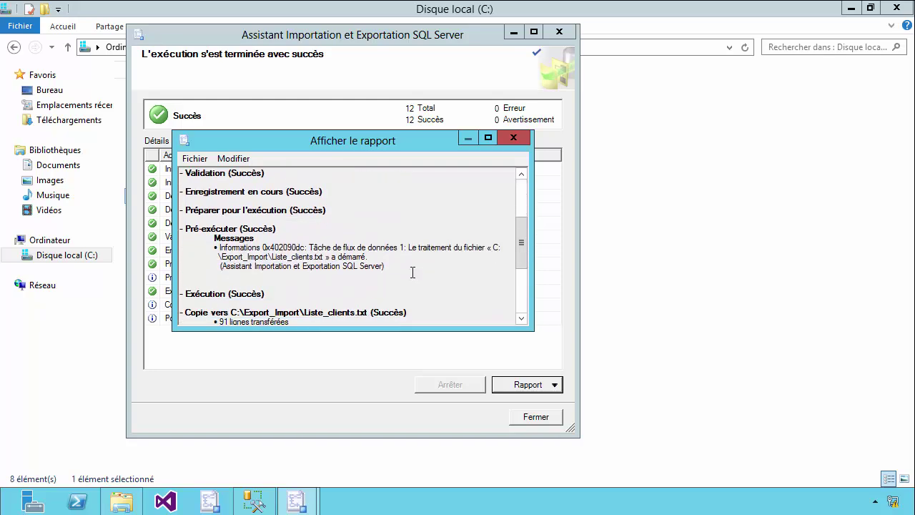
scroll(347, 267, down, 3)
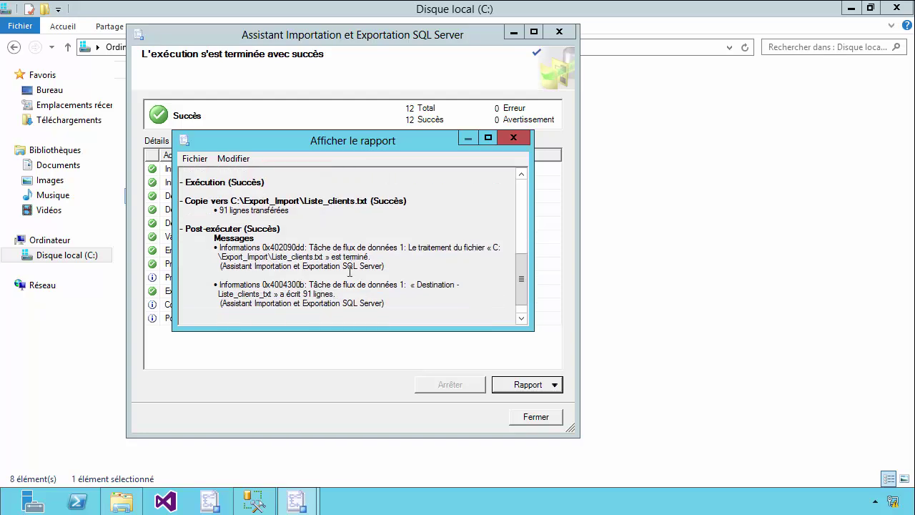
scroll(350, 270, down, 2)
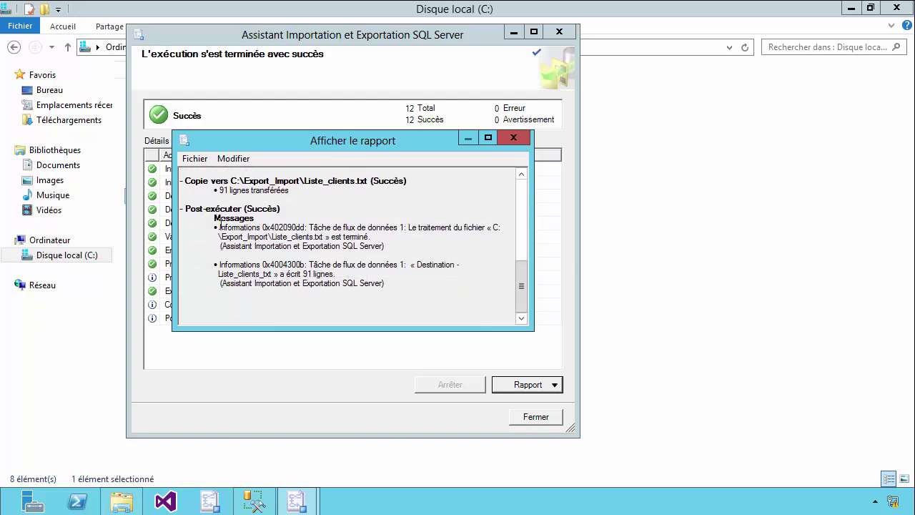
drag(219, 274, 334, 275)
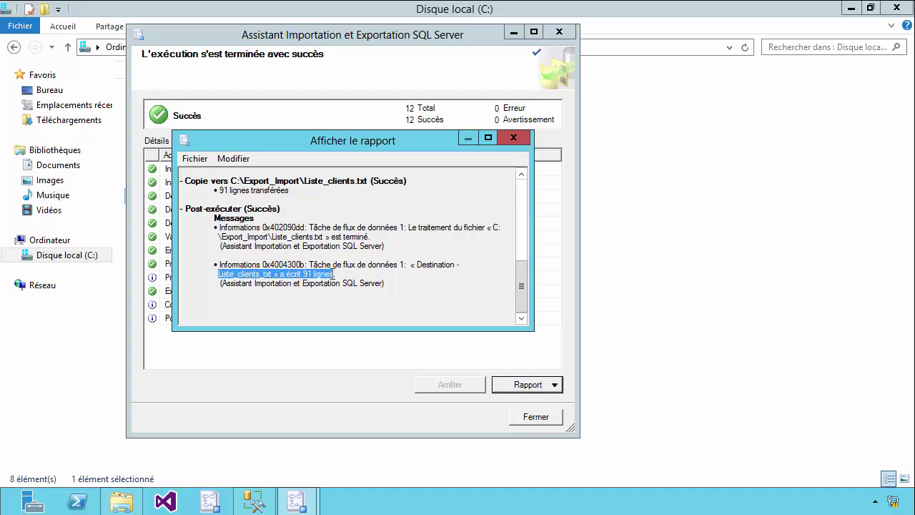
click(341, 285)
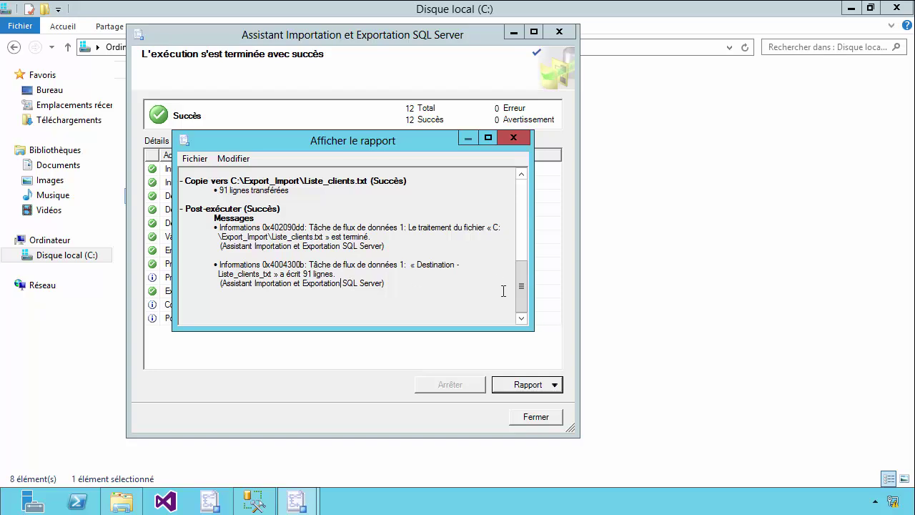
Close the execution report and wizard, then open the Export_Import folder
click(513, 138)
click(537, 416)
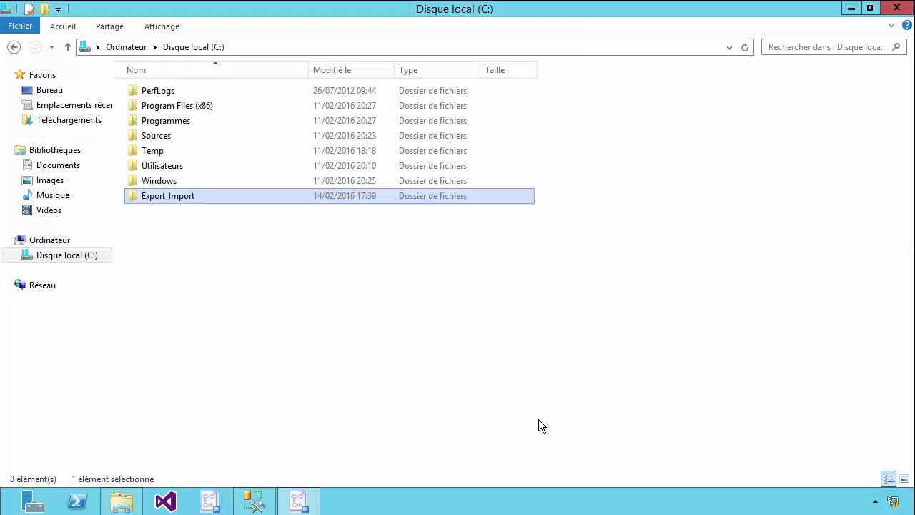
double_click(158, 199)
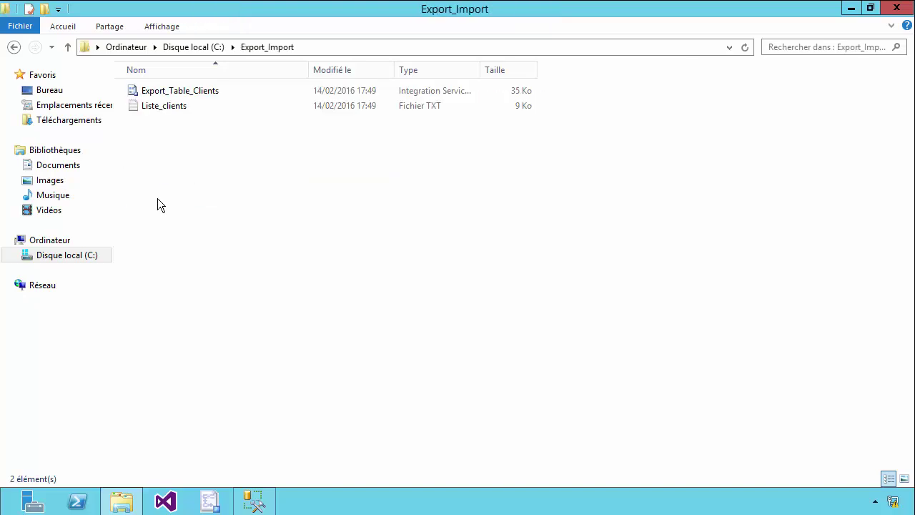
Open Liste_clients in Bloc-notes, maximized, and inspect the column header and client rows
double_click(166, 107)
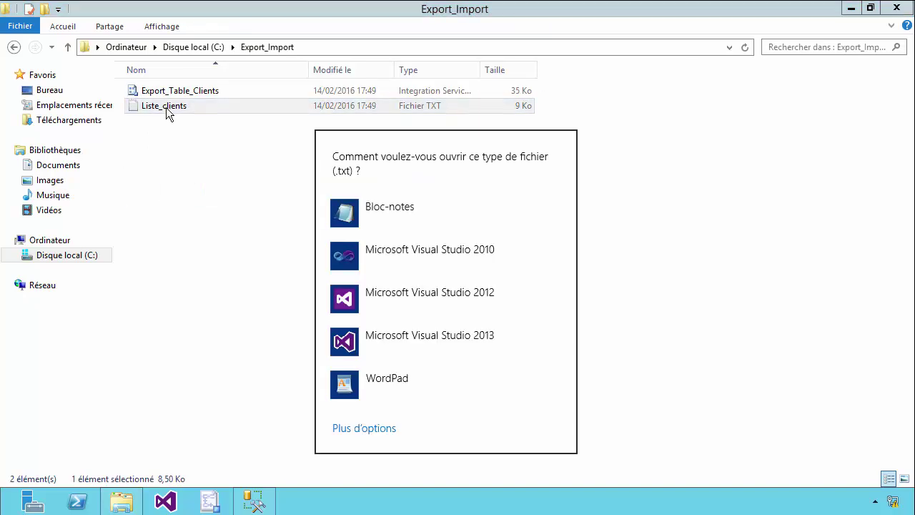
click(388, 213)
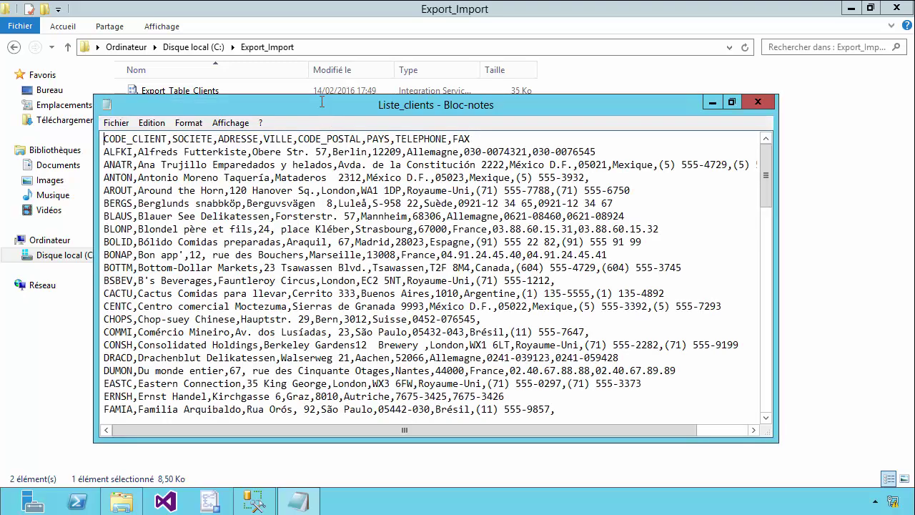
double_click(320, 101)
scroll(316, 271, down, 20)
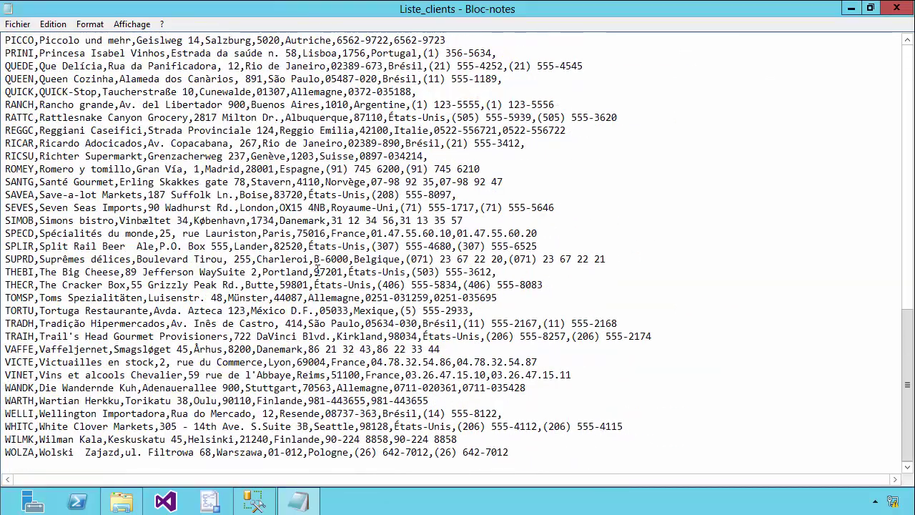
scroll(317, 272, up, 20)
drag(6, 40, 389, 45)
Uncheck 'Masquer les extensions des fichiers dont le type est connu' so .dtsx and .txt extensions appear
click(896, 9)
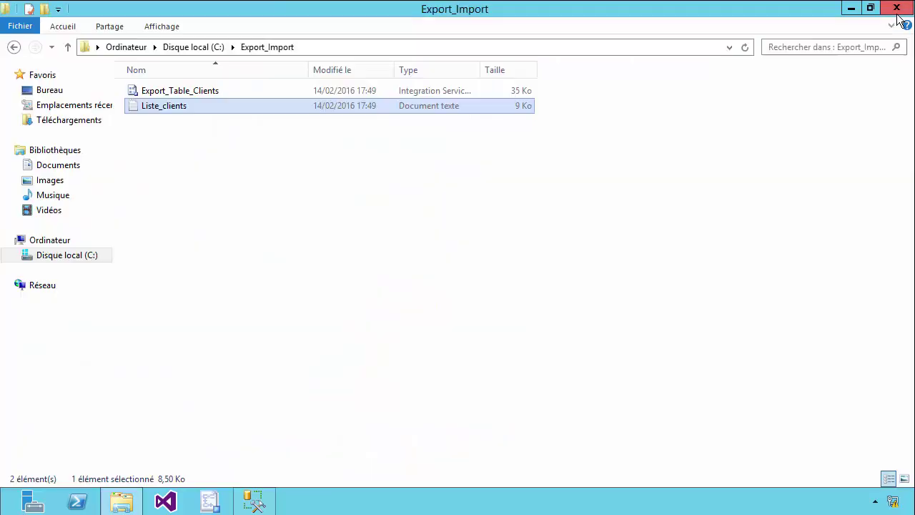
click(189, 93)
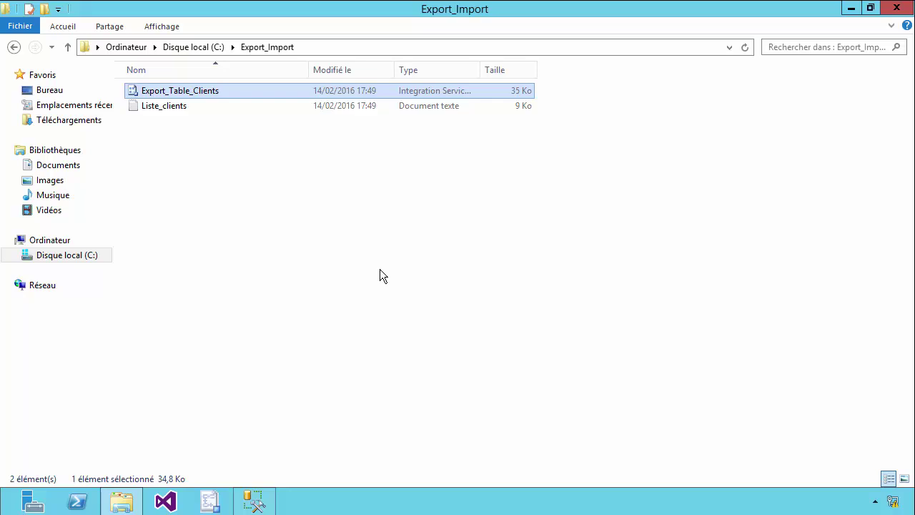
click(174, 26)
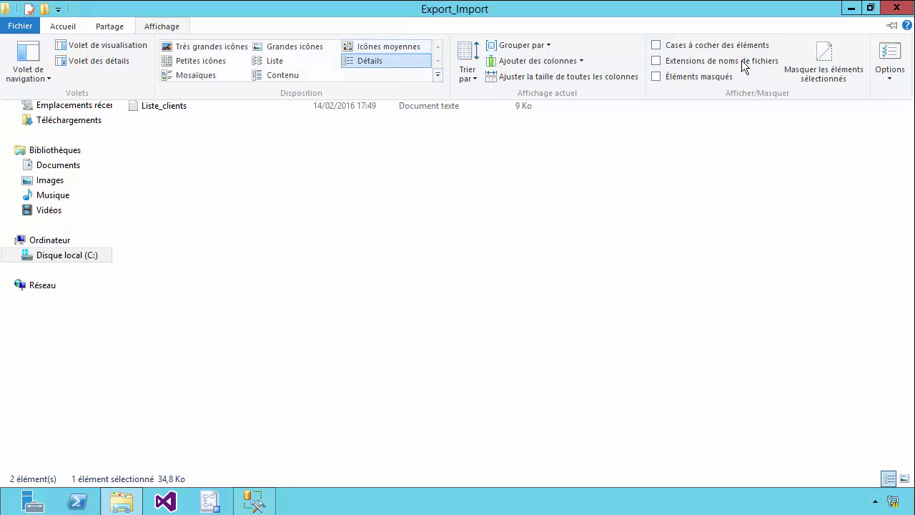
click(890, 72)
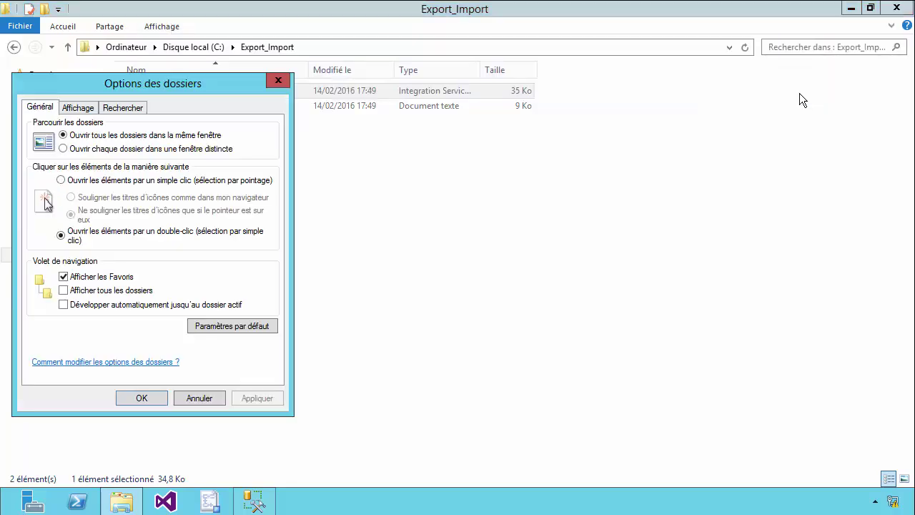
drag(148, 83, 251, 79)
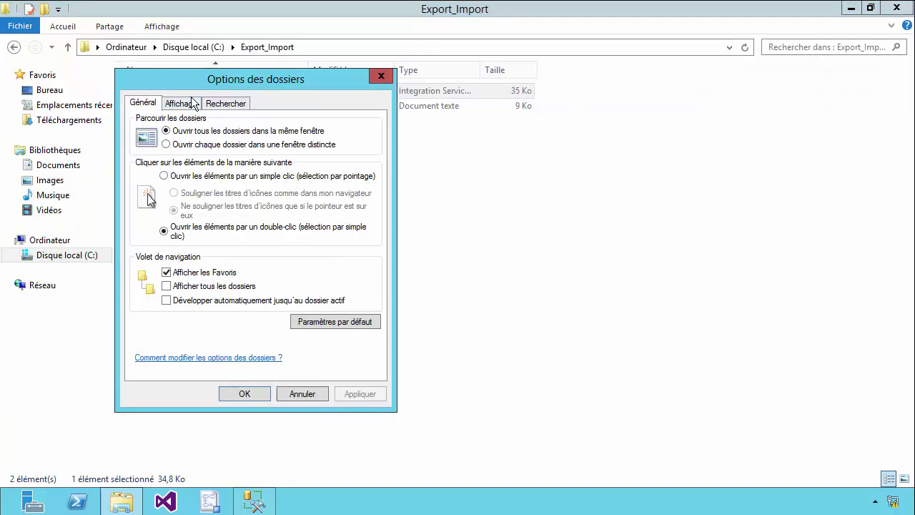
click(181, 103)
drag(365, 244, 368, 276)
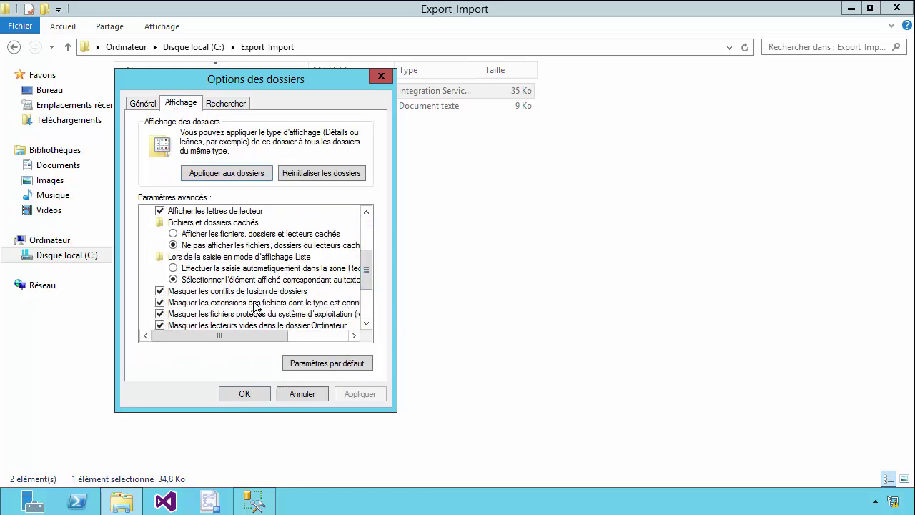
click(194, 304)
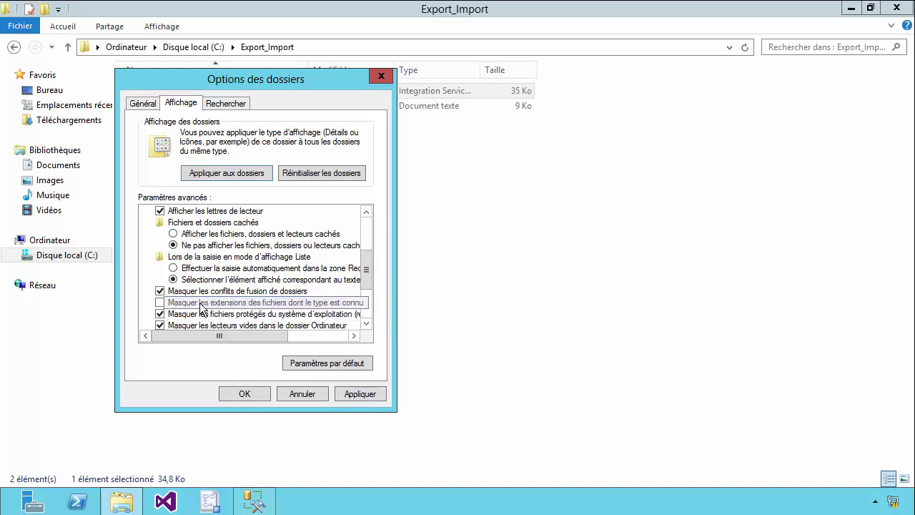
click(352, 390)
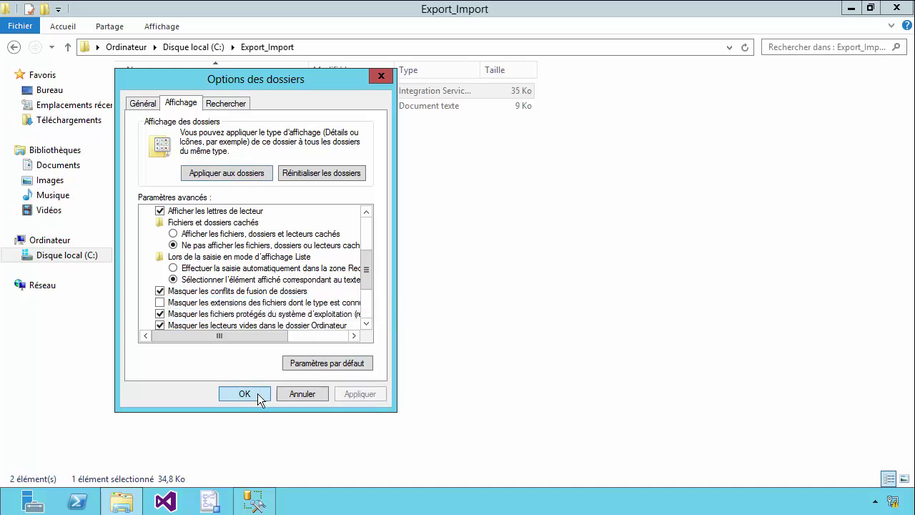
click(257, 394)
click(257, 179)
click(235, 93)
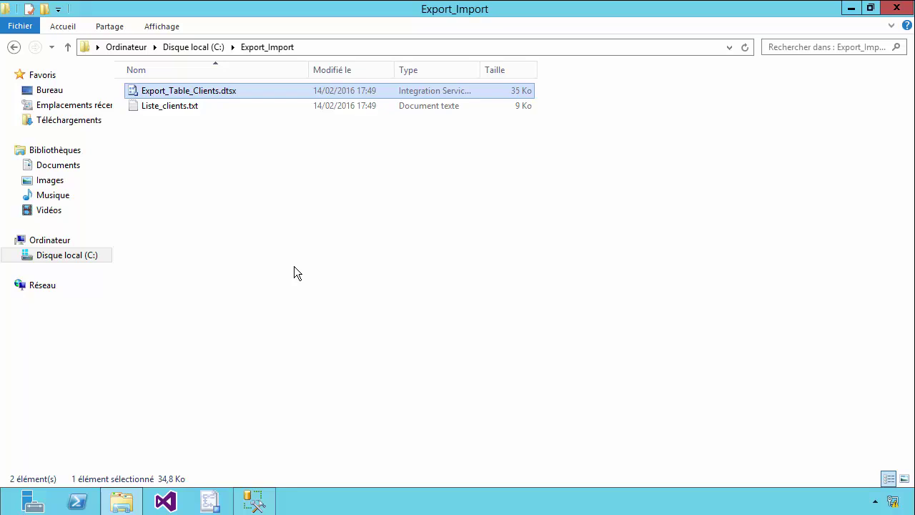
Briefly reopen Liste_clients.txt in Notepad, then select and delete it from Export_Import
double_click(186, 108)
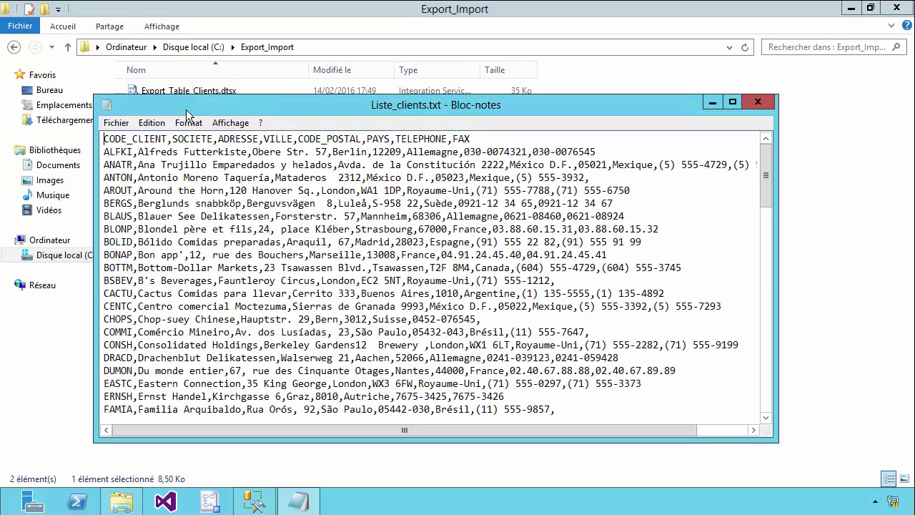
click(760, 102)
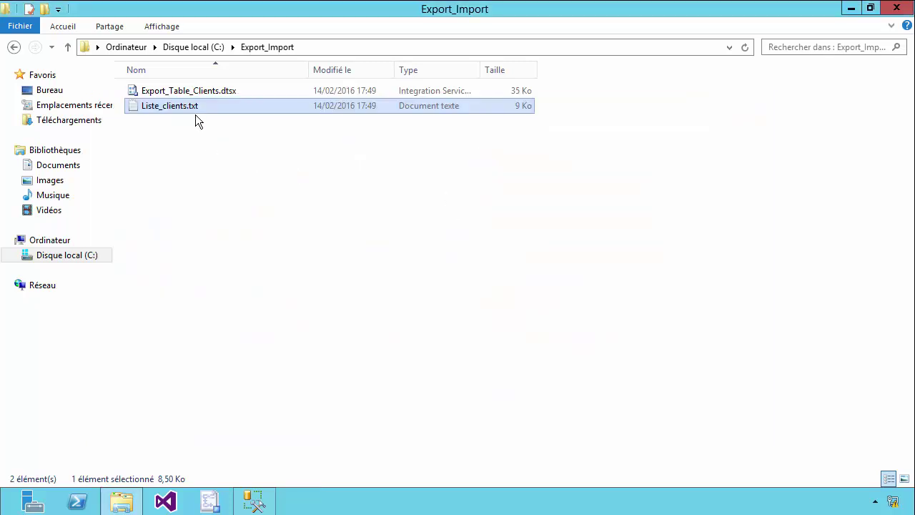
key(Up)
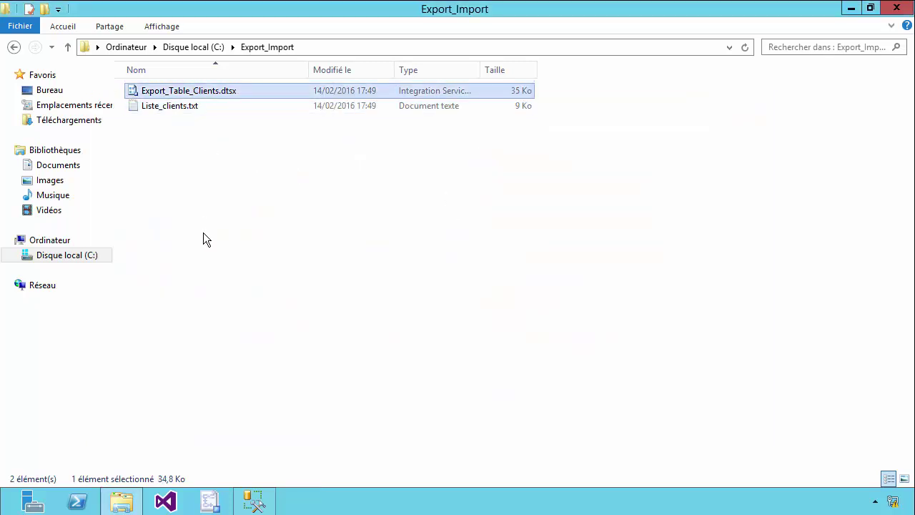
click(185, 109)
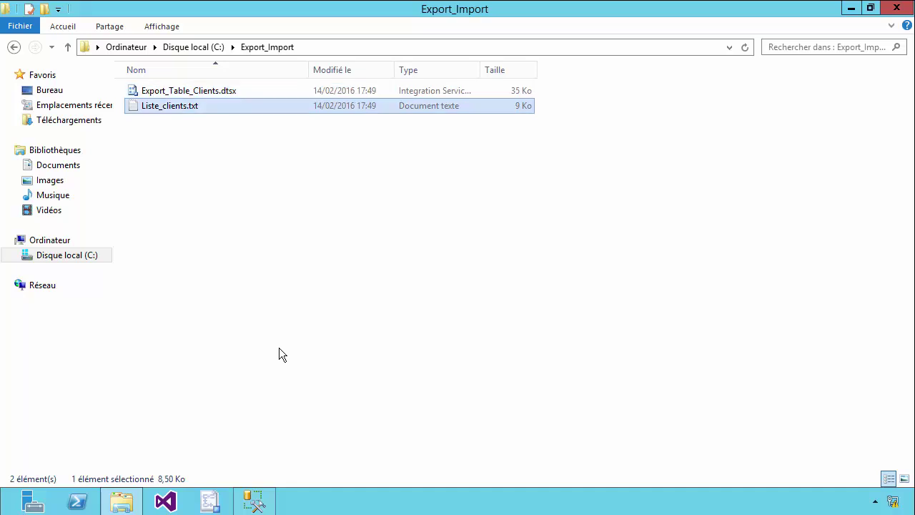
key(Delete)
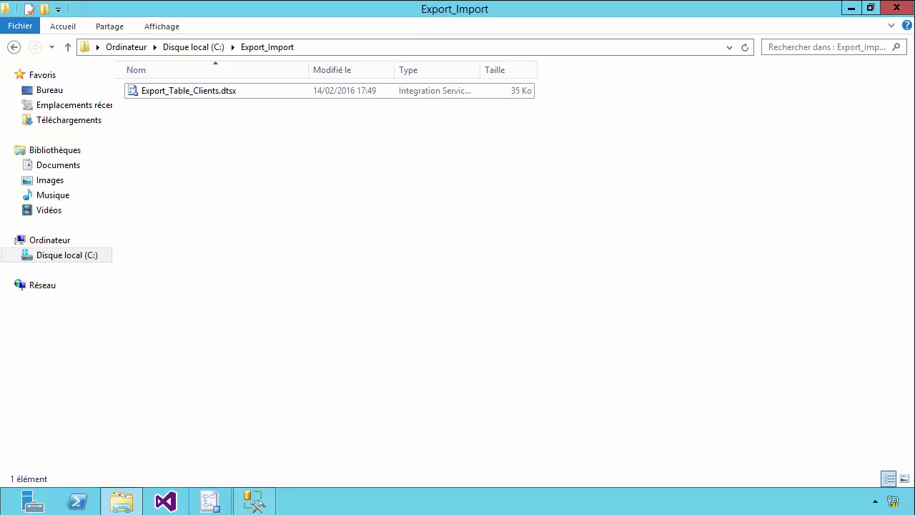
In Management Studio, collapse the FACT database and MSSQL01 server tree
click(255, 500)
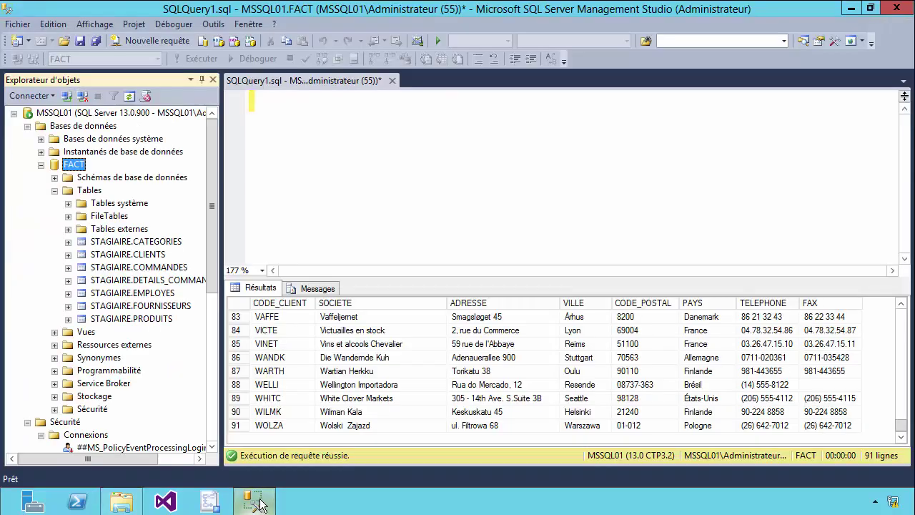
click(41, 165)
click(41, 191)
click(27, 177)
click(27, 126)
click(14, 114)
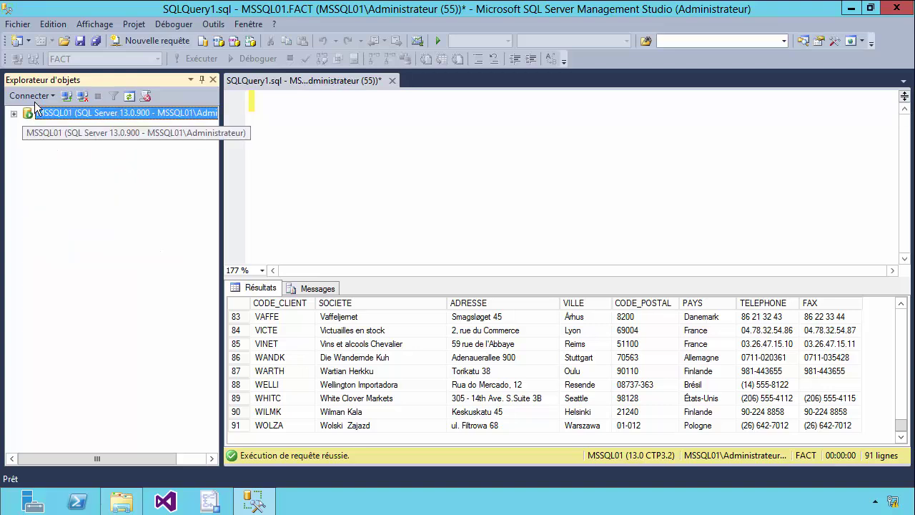
Connect to MSSQL01 Integration Services and expand Packages stockés
click(31, 96)
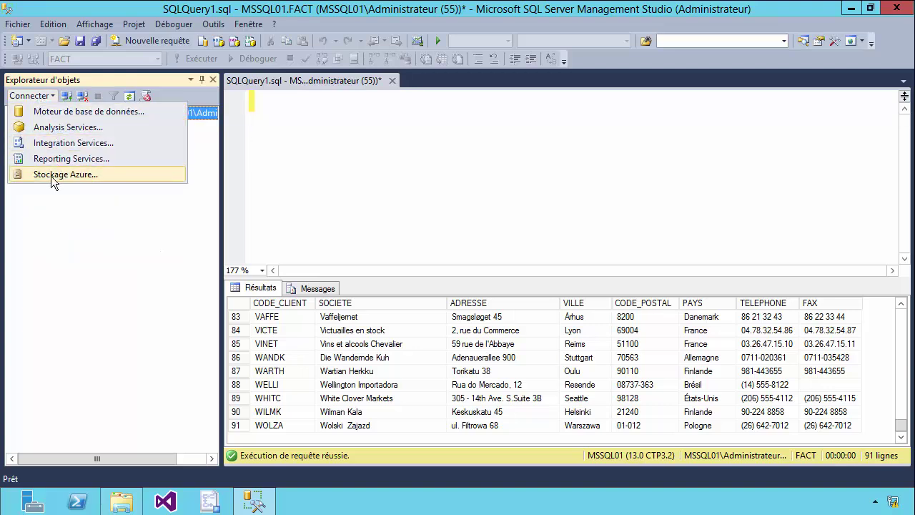
click(55, 143)
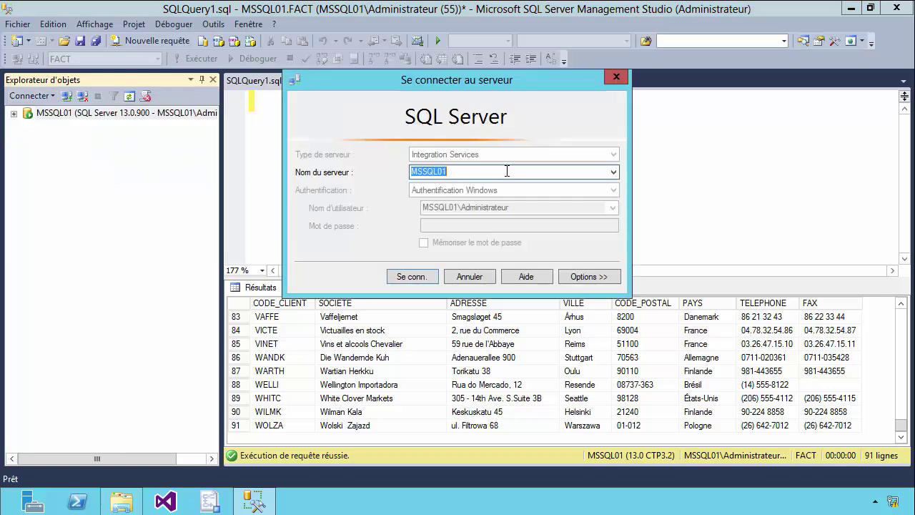
click(413, 277)
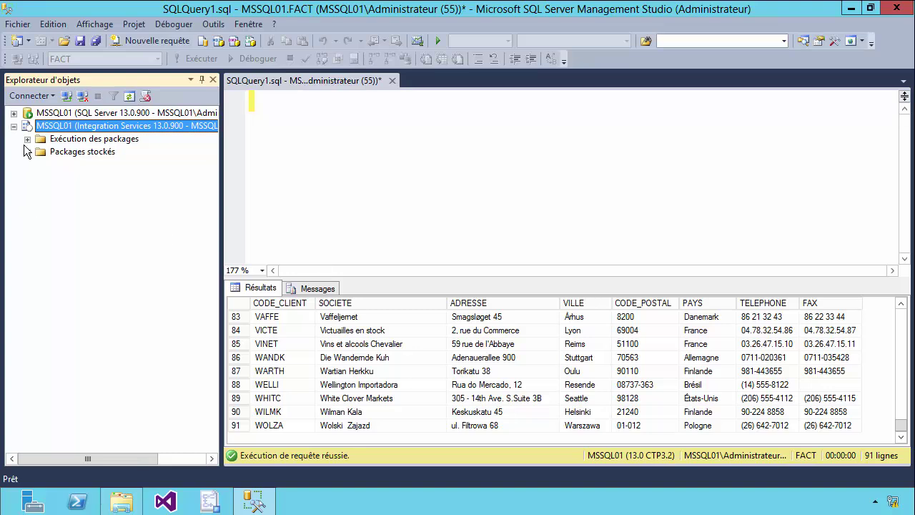
click(27, 153)
Import C:\Export_Import\Export_Table_Clients.dtsx into the File System store and select it there
click(79, 164)
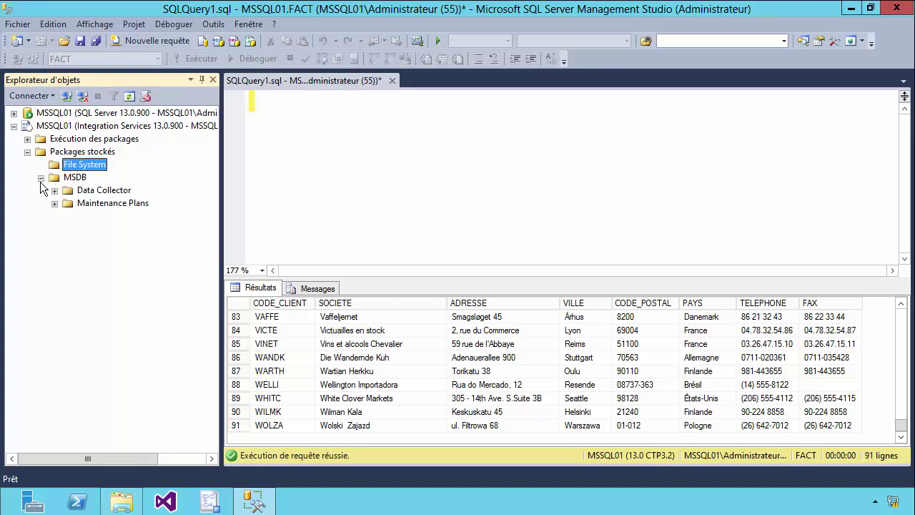
click(40, 177)
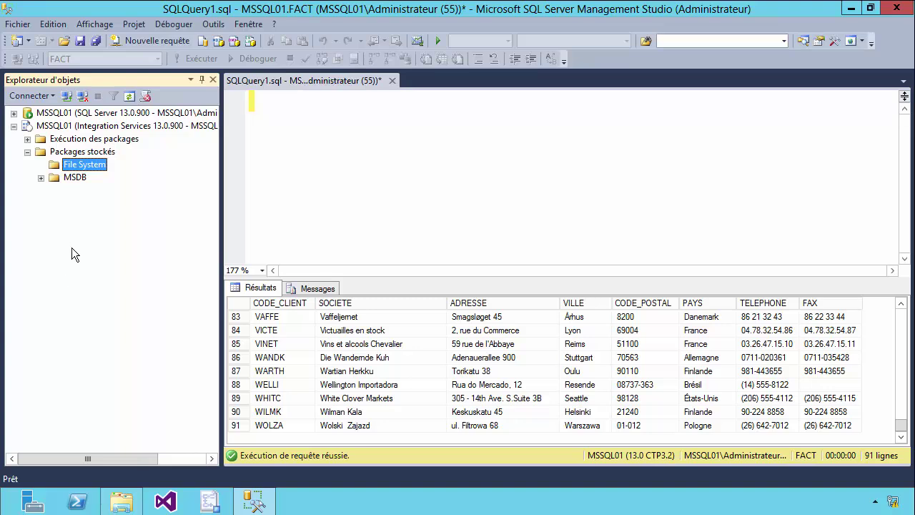
right_click(83, 167)
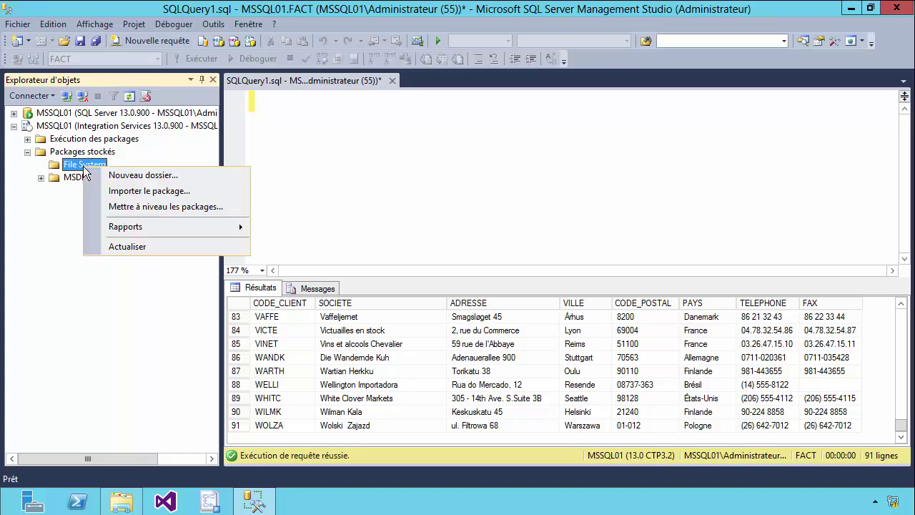
click(122, 191)
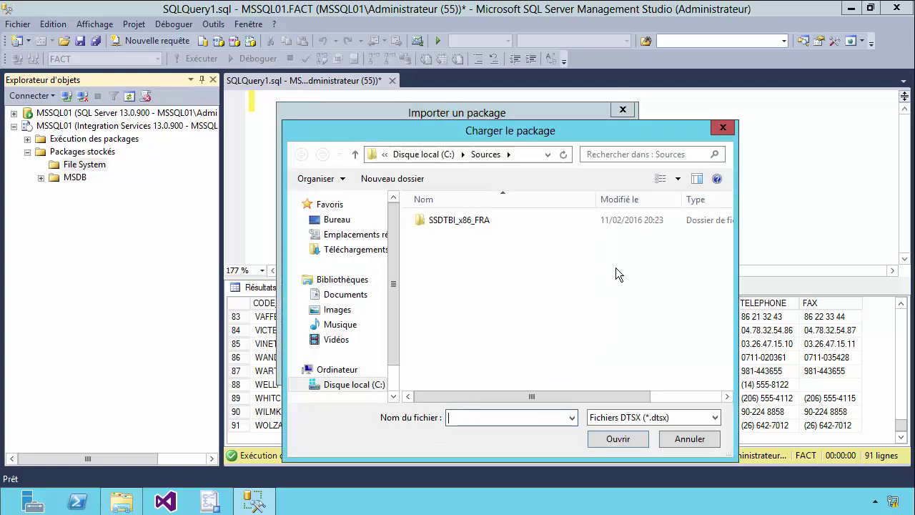
click(376, 389)
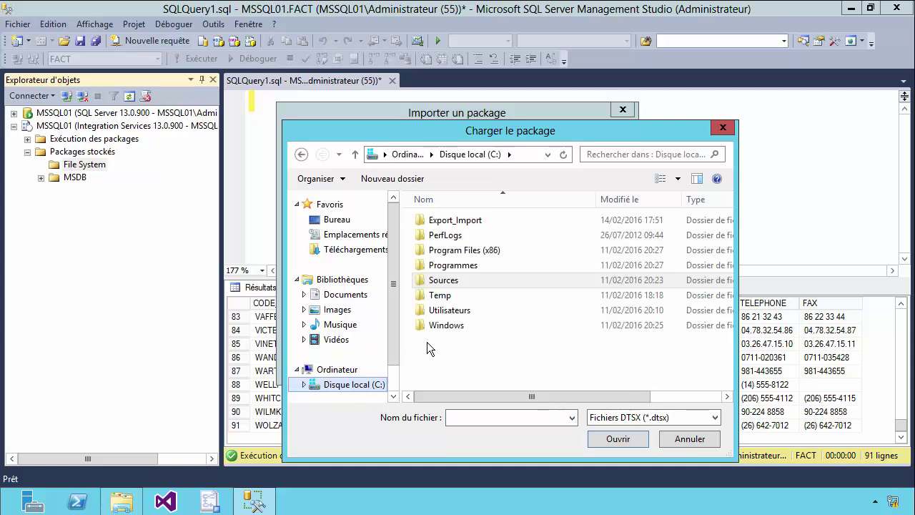
double_click(463, 227)
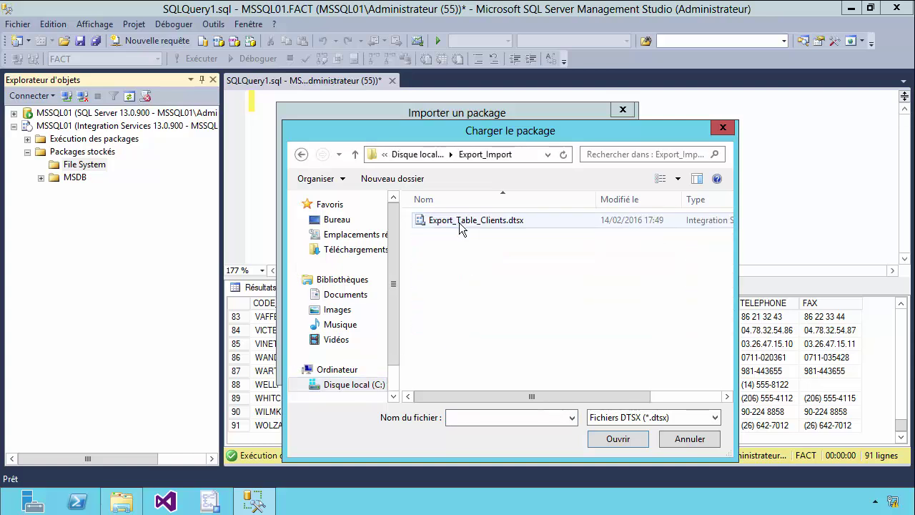
click(454, 225)
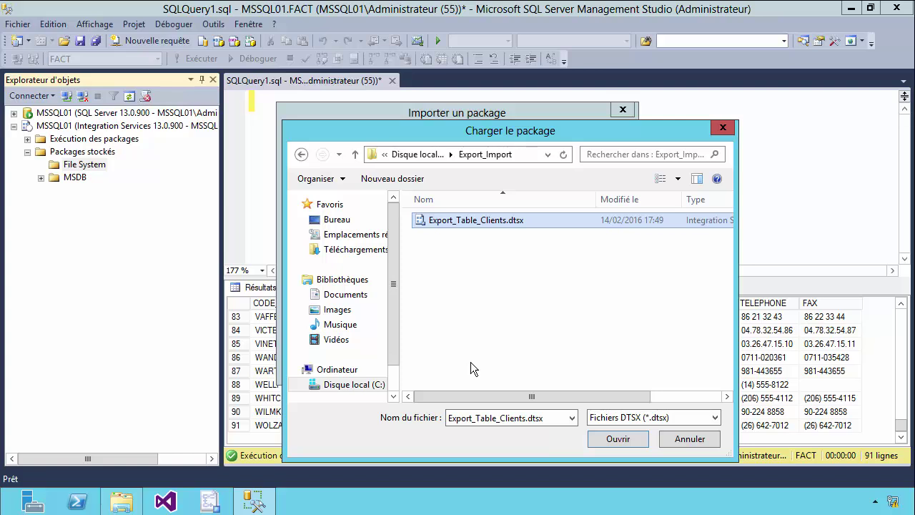
click(614, 439)
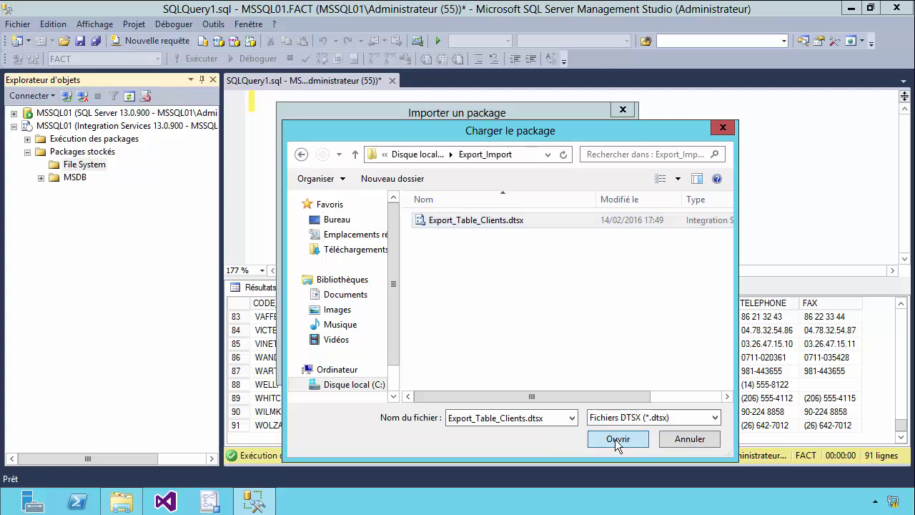
click(474, 363)
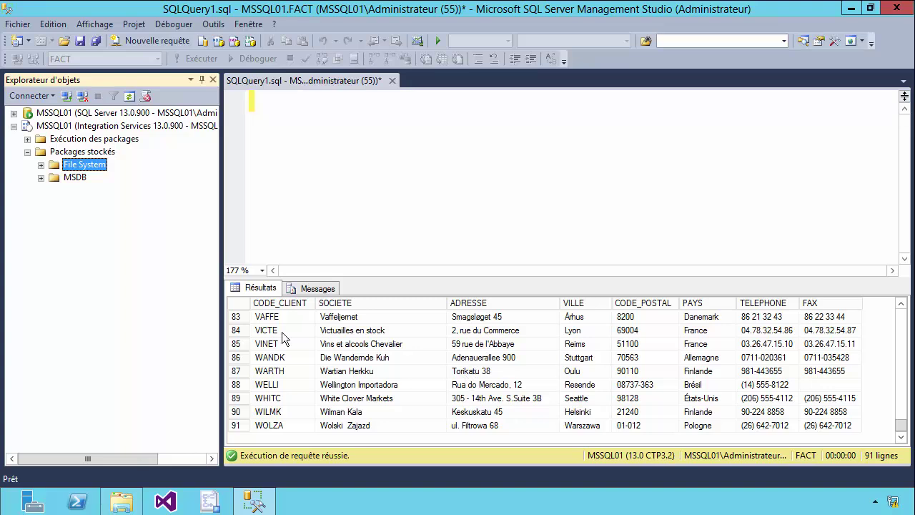
click(42, 165)
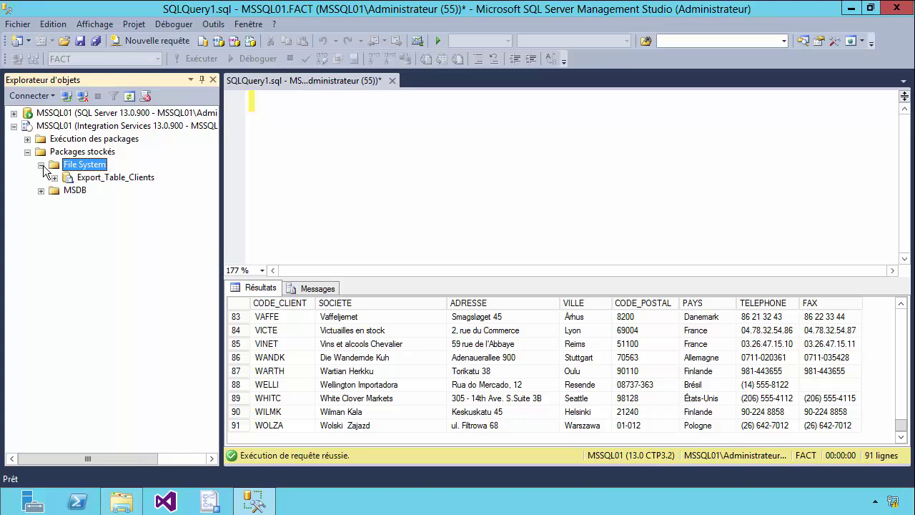
click(135, 180)
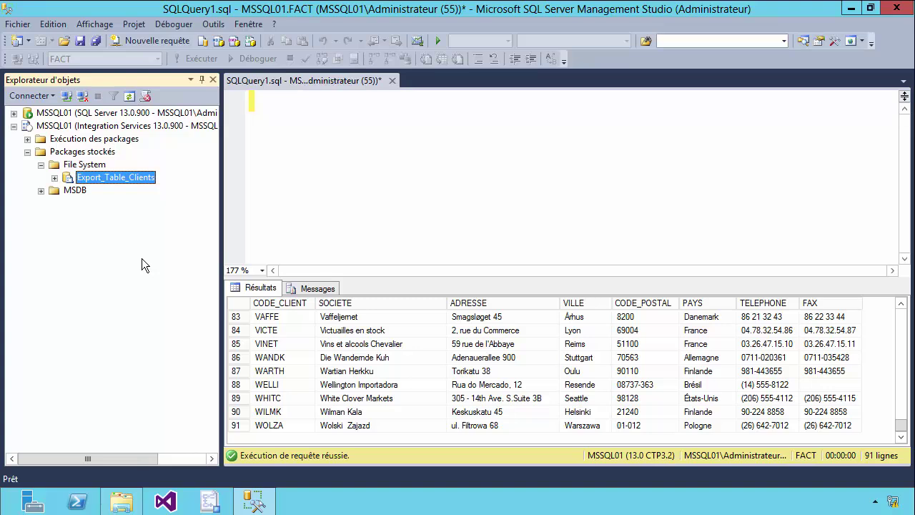
click(122, 500)
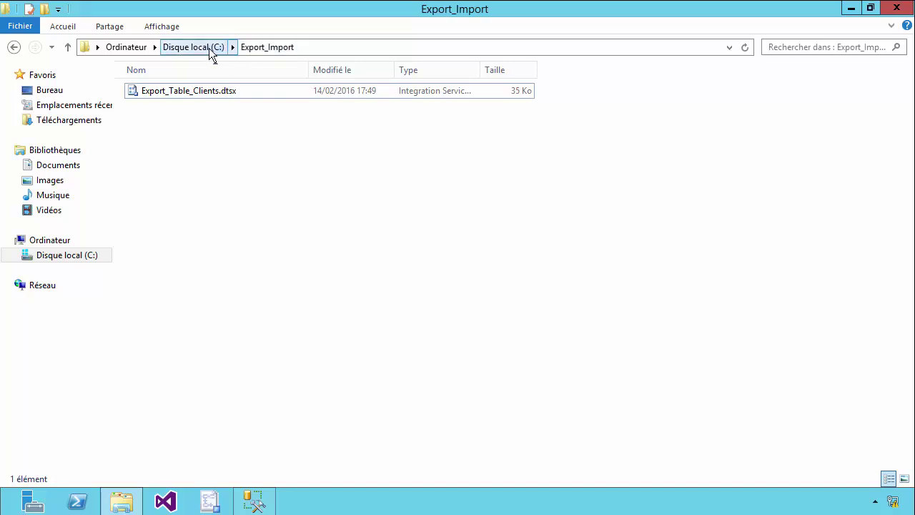
click(208, 47)
double_click(171, 94)
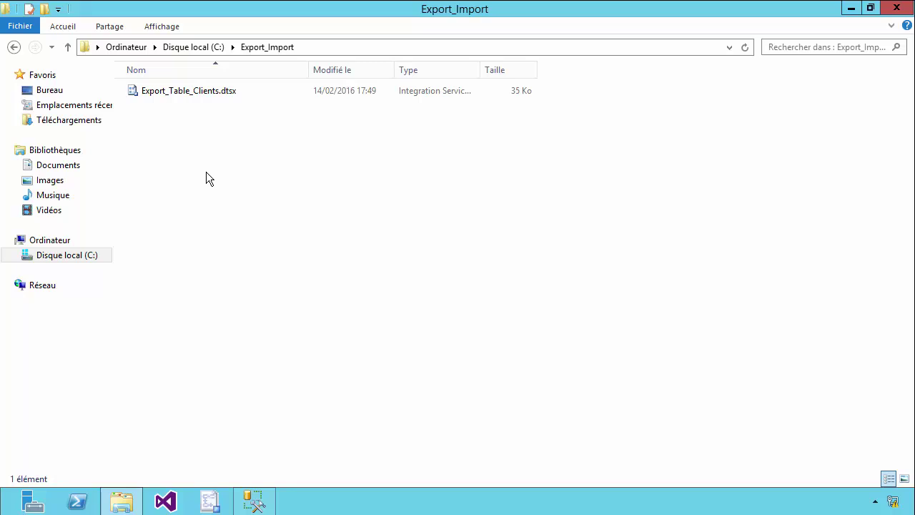
click(254, 501)
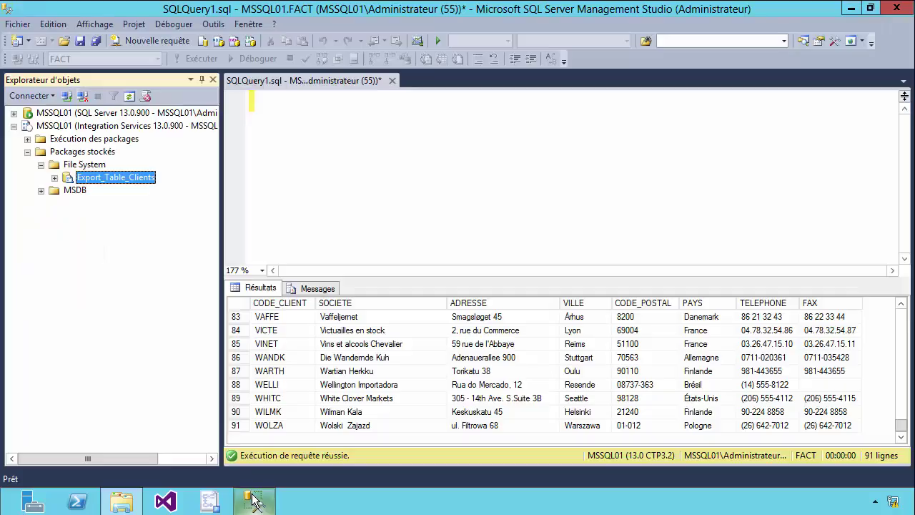
Open Exécuter le package for Export_Table_Clients and check its MSSQL01 server and package path
right_click(96, 185)
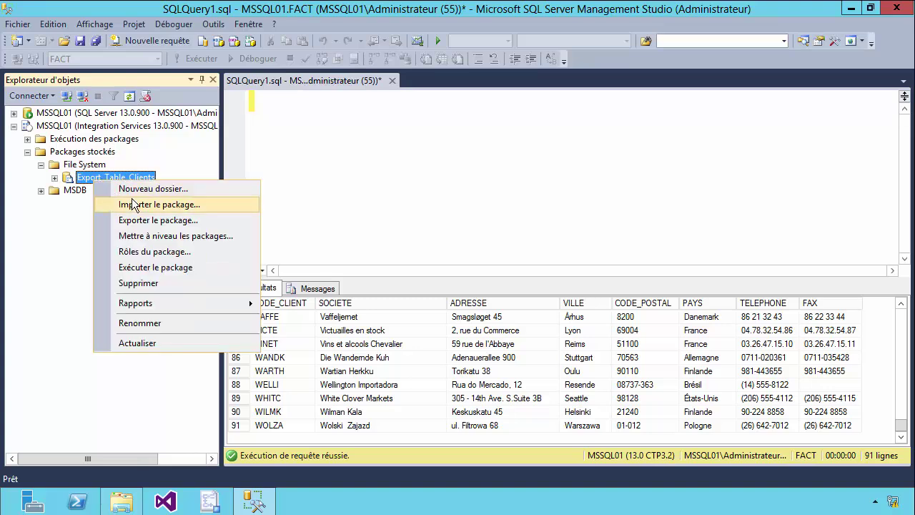
click(141, 269)
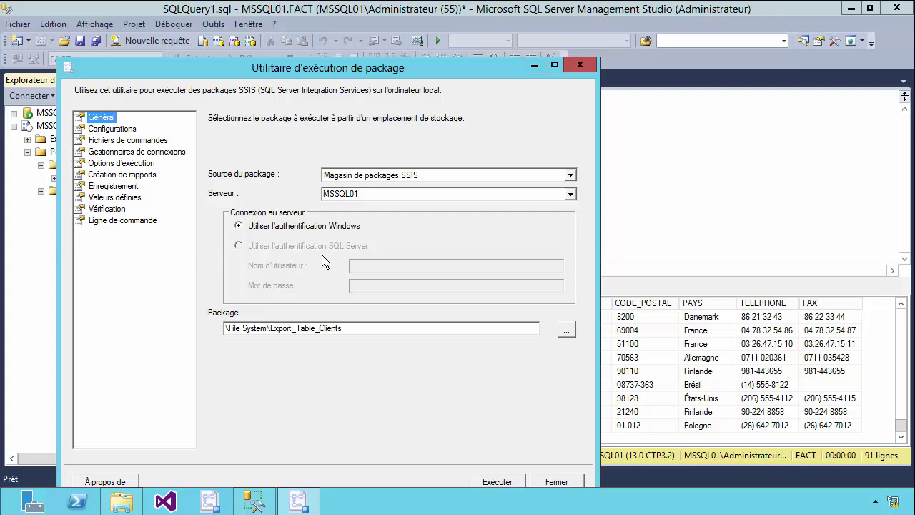
drag(354, 72, 378, 45)
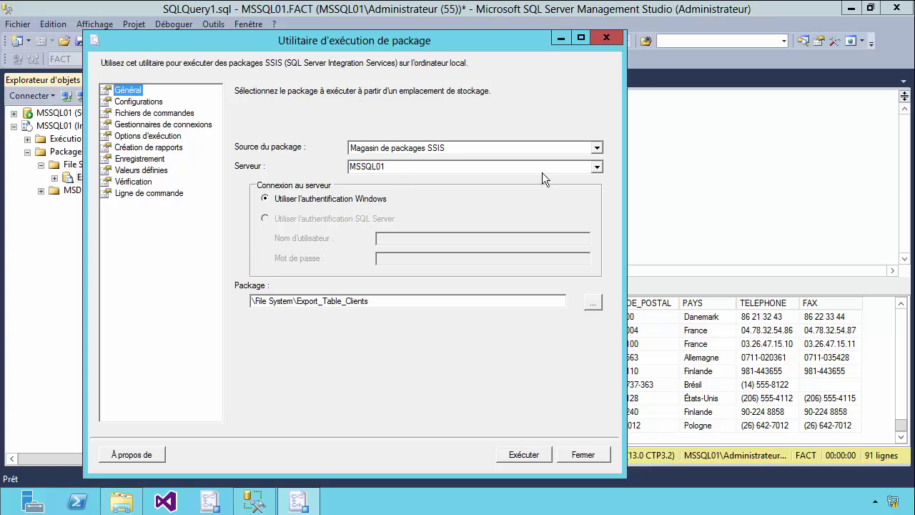
click(599, 168)
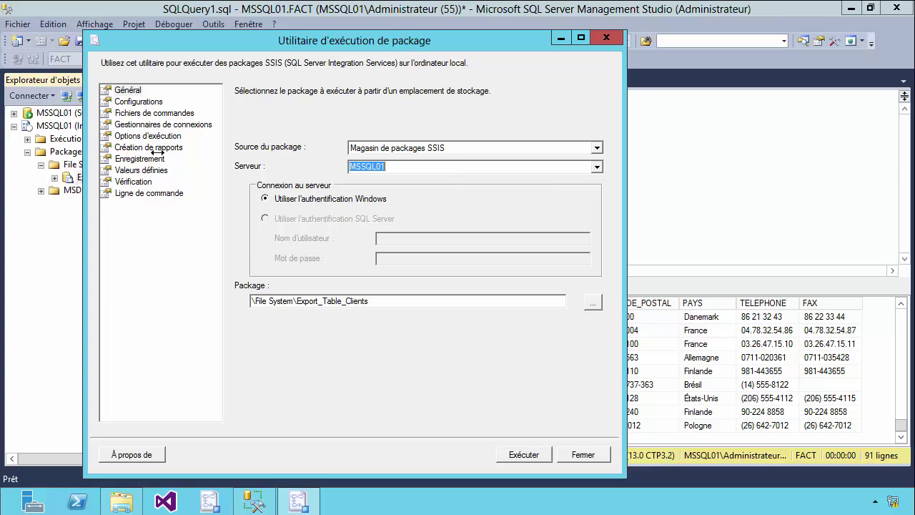
drag(223, 47, 376, 48)
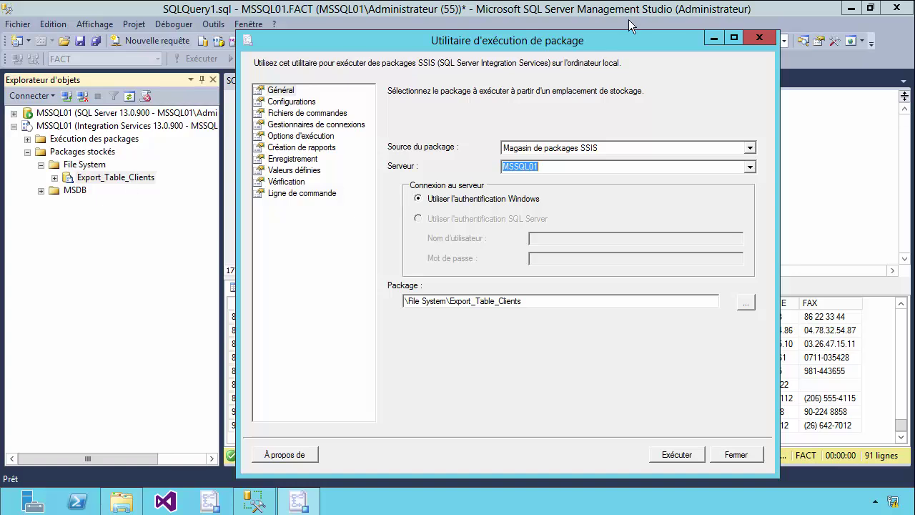
drag(654, 47, 579, 30)
click(526, 286)
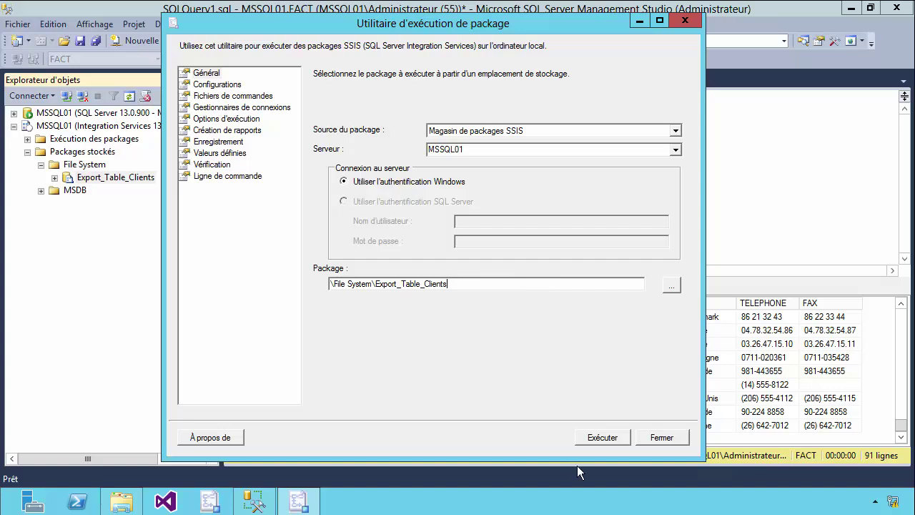
Execute the package, review the progress log, and close both windows
click(601, 437)
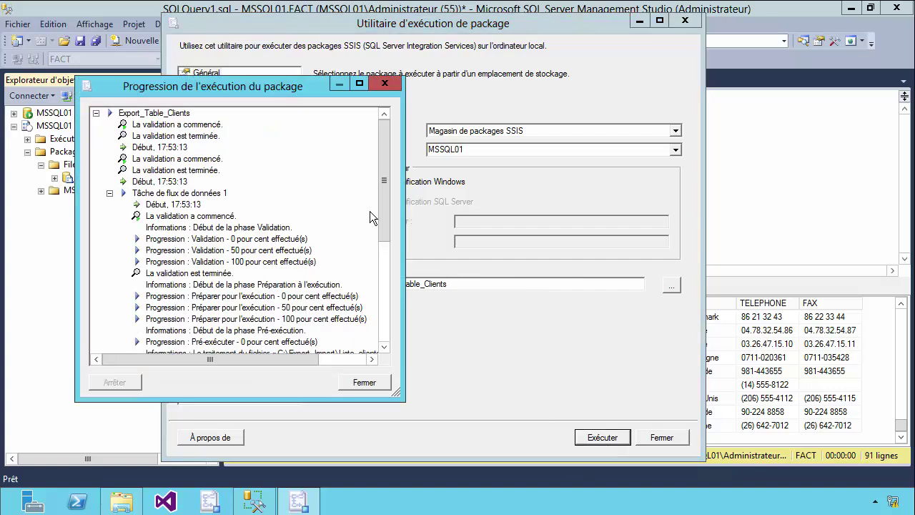
drag(383, 213, 384, 312)
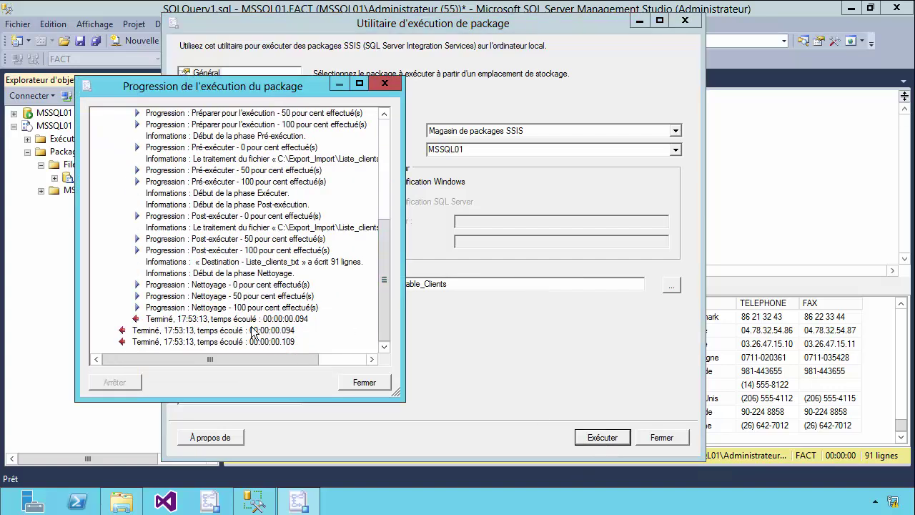
scroll(236, 324, up, 8)
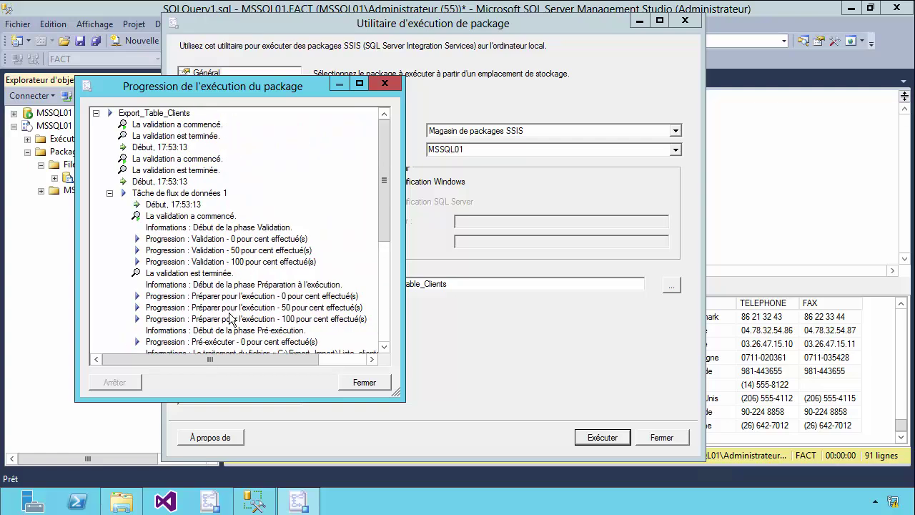
scroll(230, 319, down, 10)
click(363, 382)
click(662, 438)
Open the Rapports standard > Général report for Export_Table_Clients
right_click(98, 179)
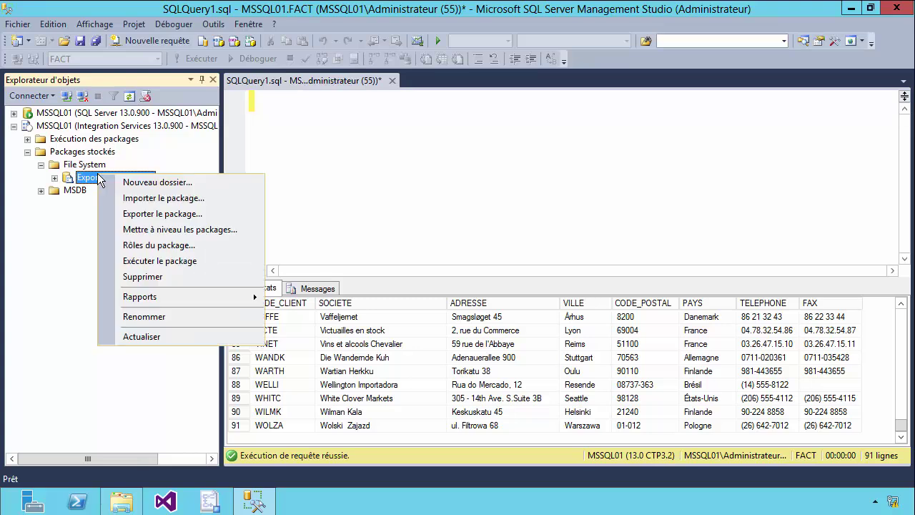
mouse_move(141, 296)
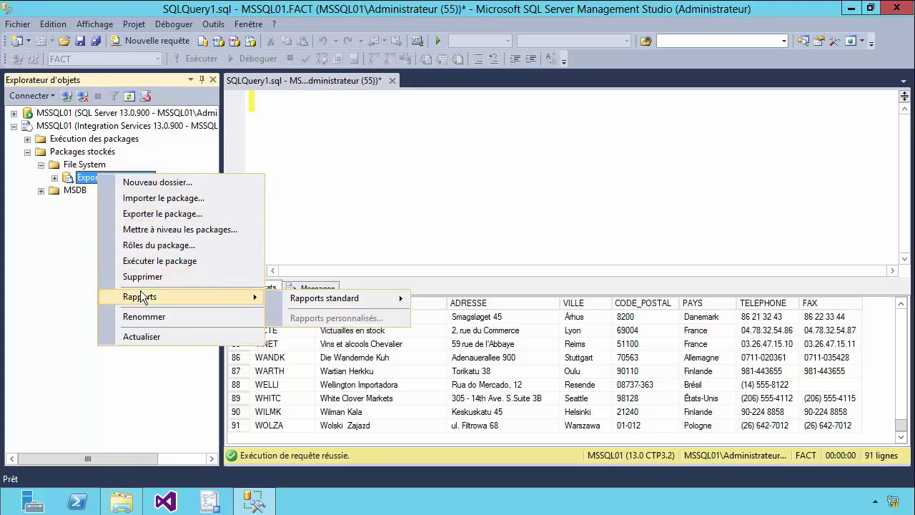
mouse_move(329, 298)
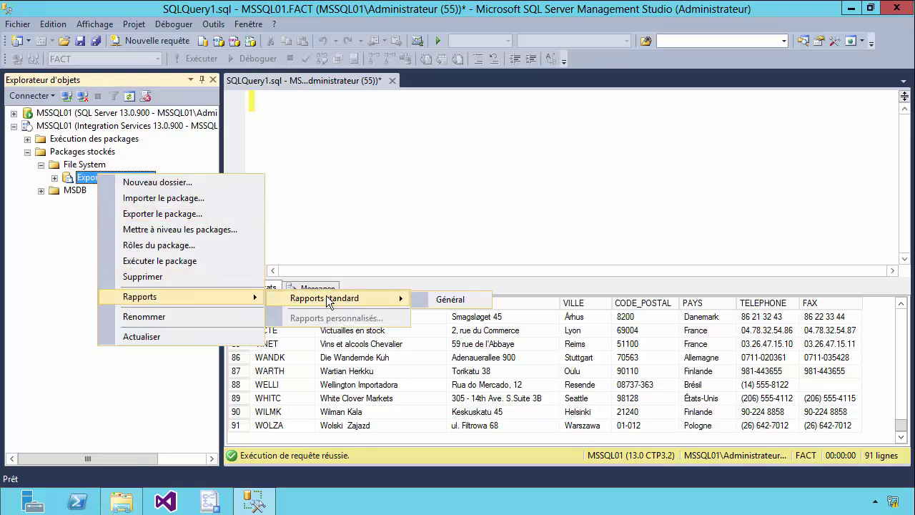
click(438, 299)
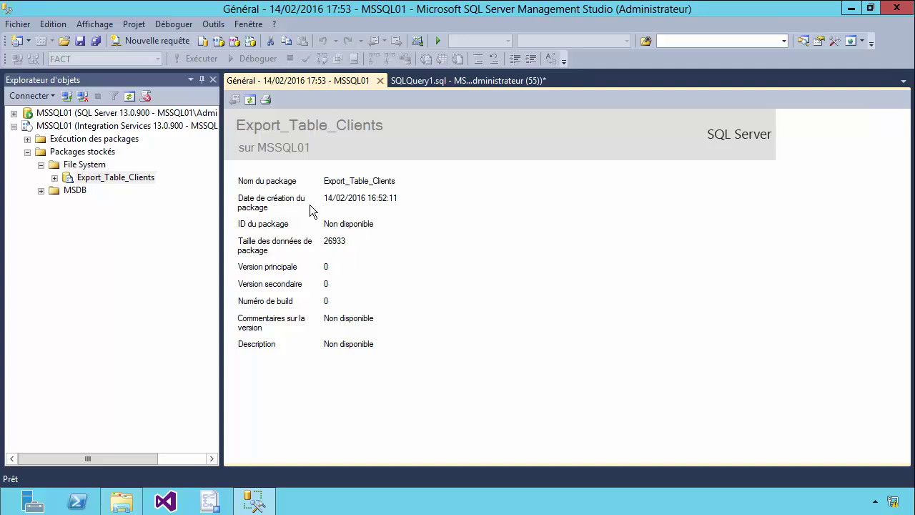
Browse the package's reports menu again without choosing, then go to the Export_Import folder window
right_click(113, 183)
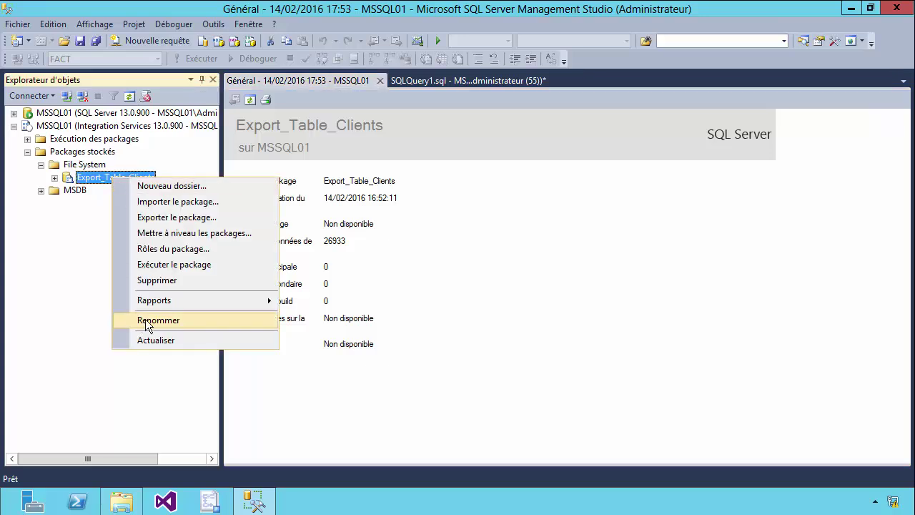
mouse_move(143, 300)
mouse_move(336, 301)
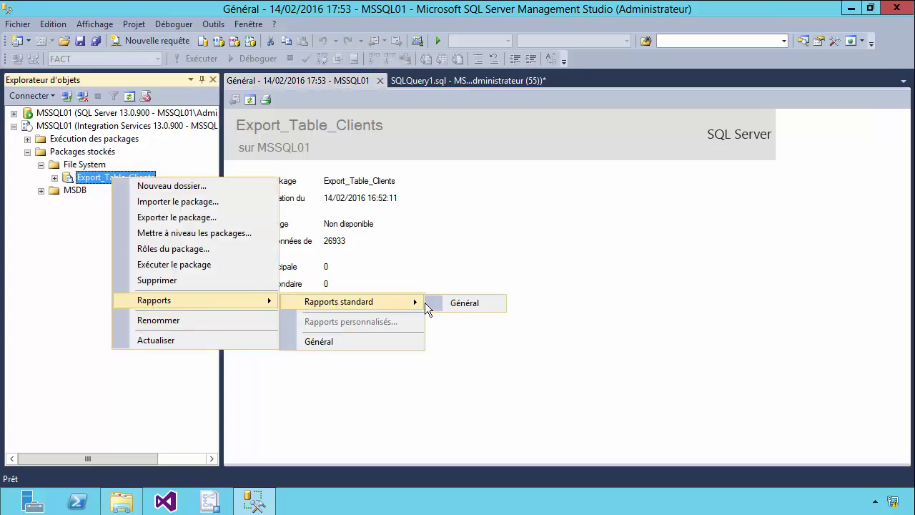
click(365, 237)
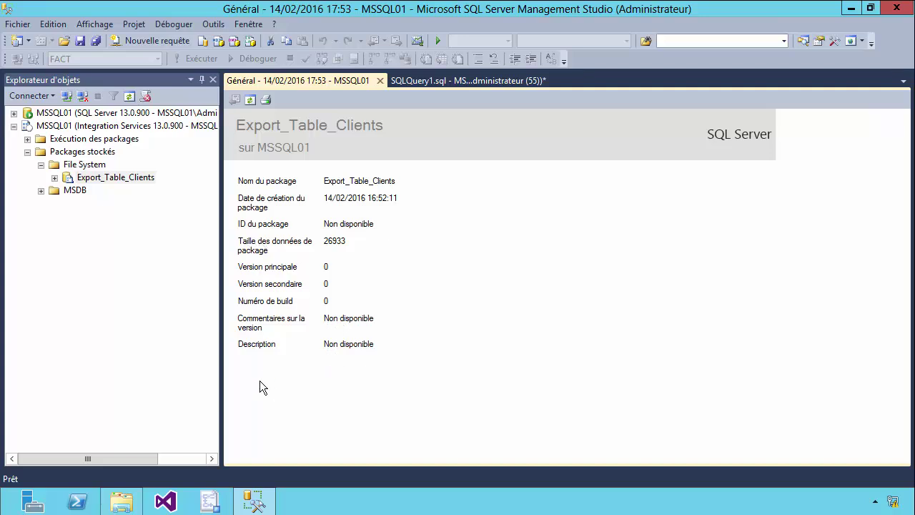
click(121, 502)
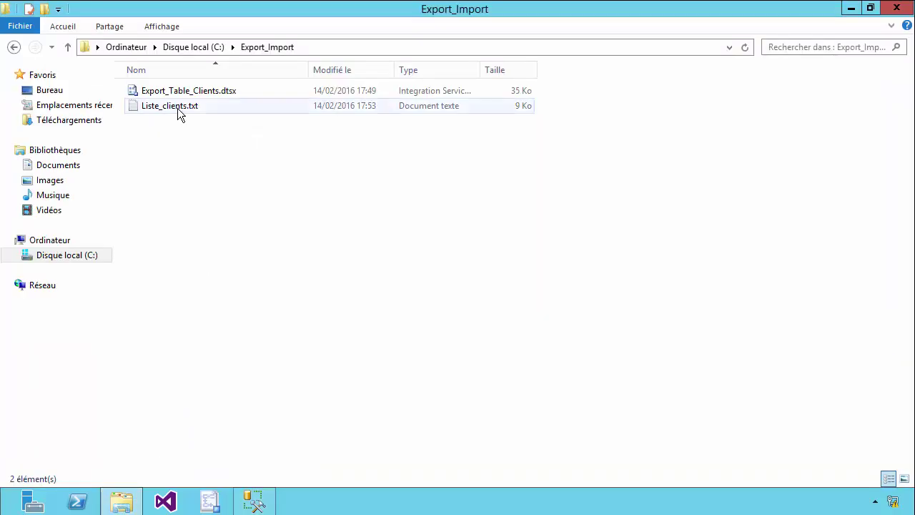
Check the regenerated Liste_clients.txt in Notepad, then select Export_Table_Clients.dtsx in Export_Import
double_click(170, 106)
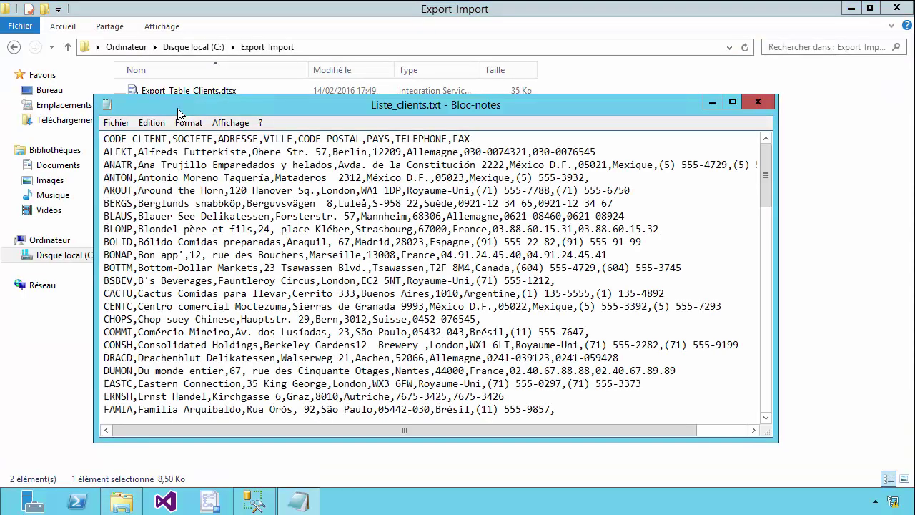
scroll(562, 319, down, 12)
scroll(561, 319, down, 11)
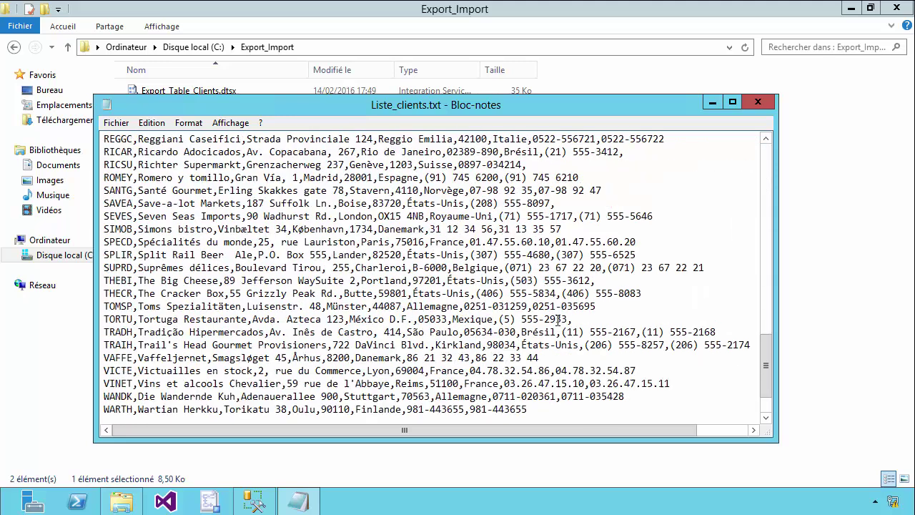
click(756, 102)
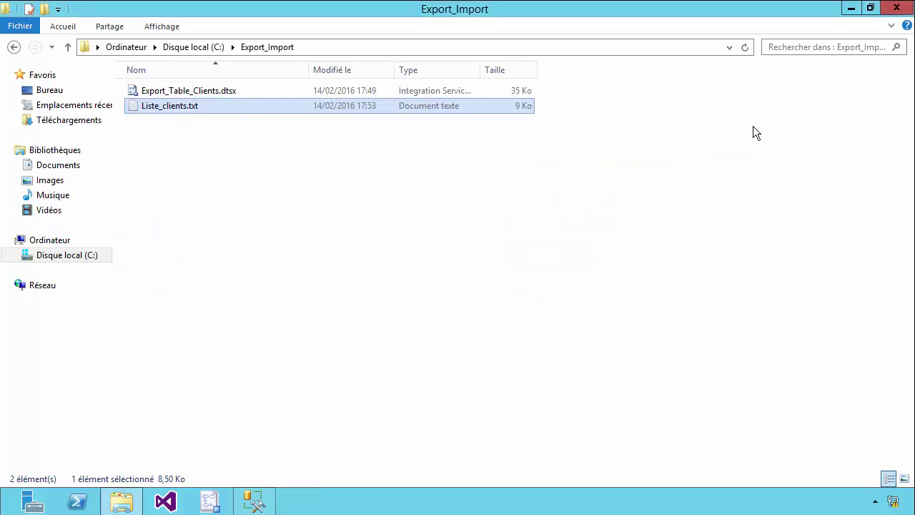
click(722, 229)
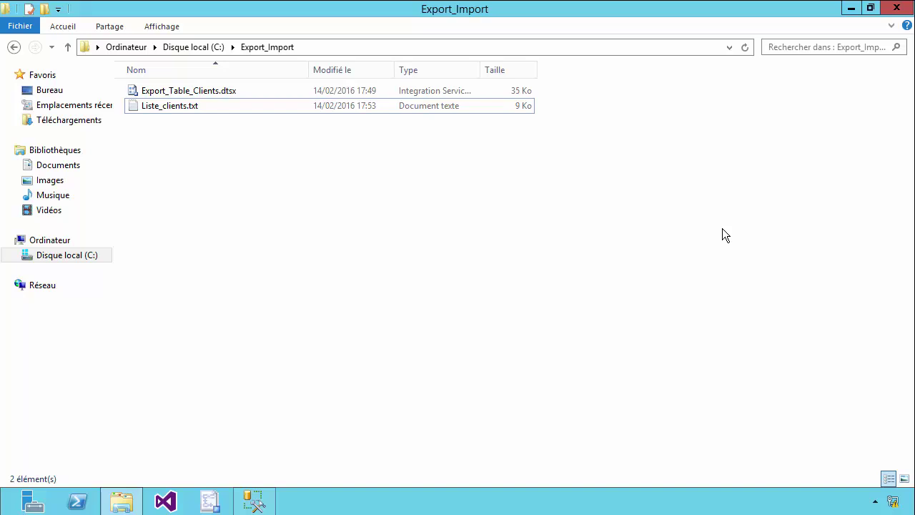
click(202, 107)
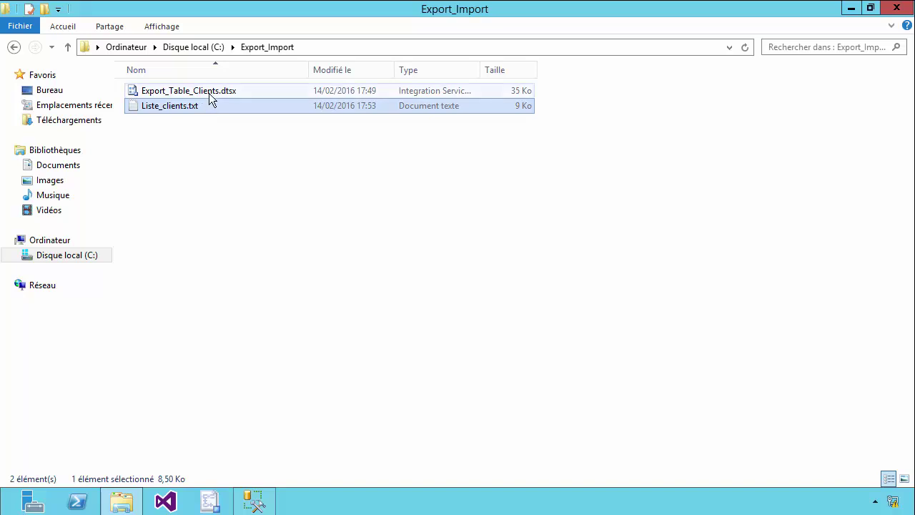
click(208, 93)
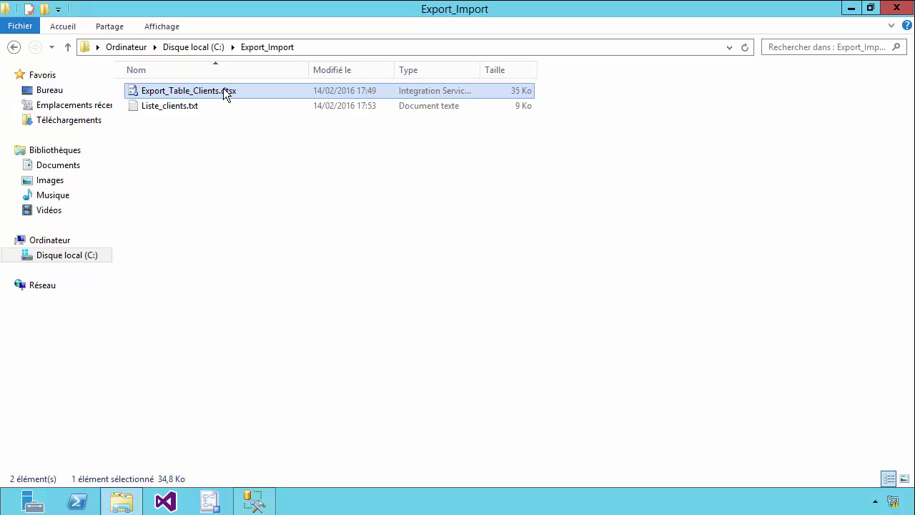
Back in Management Studio, collapse the File System, stored packages and Integration Services nodes
mouse_move(254, 500)
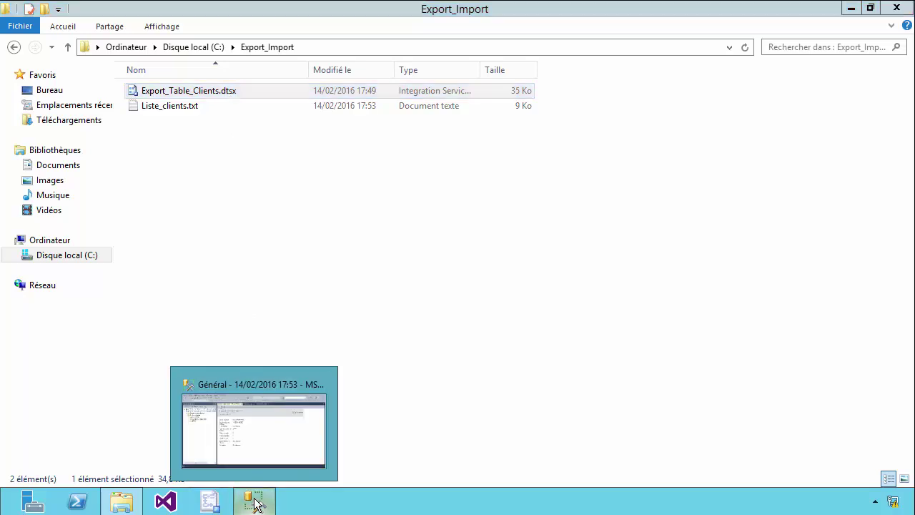
click(254, 468)
click(41, 164)
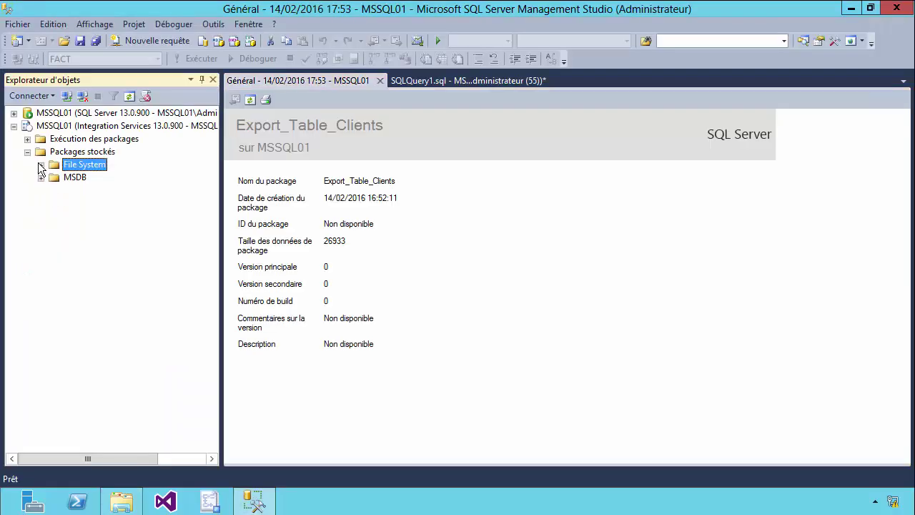
click(27, 151)
click(14, 126)
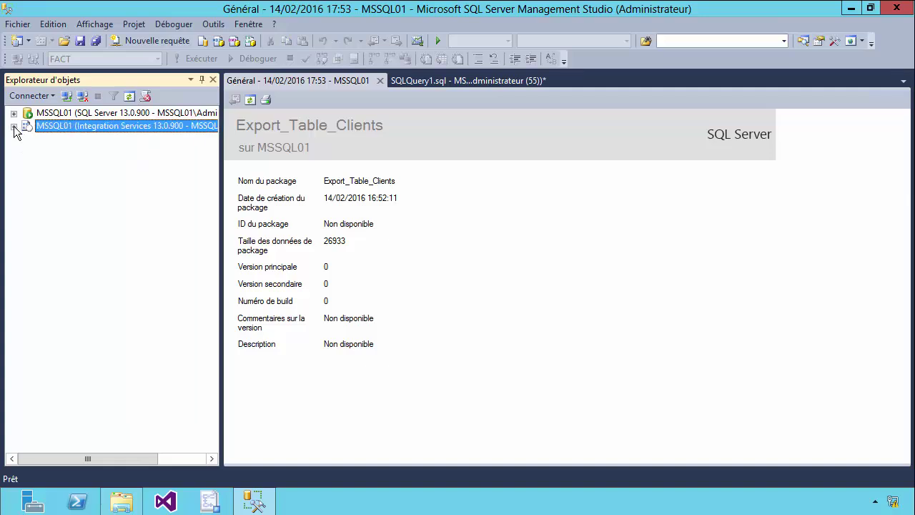
Expand MSSQL01 > Bases de données and choose Tâches > Exporter les données on FACT
click(13, 113)
click(59, 114)
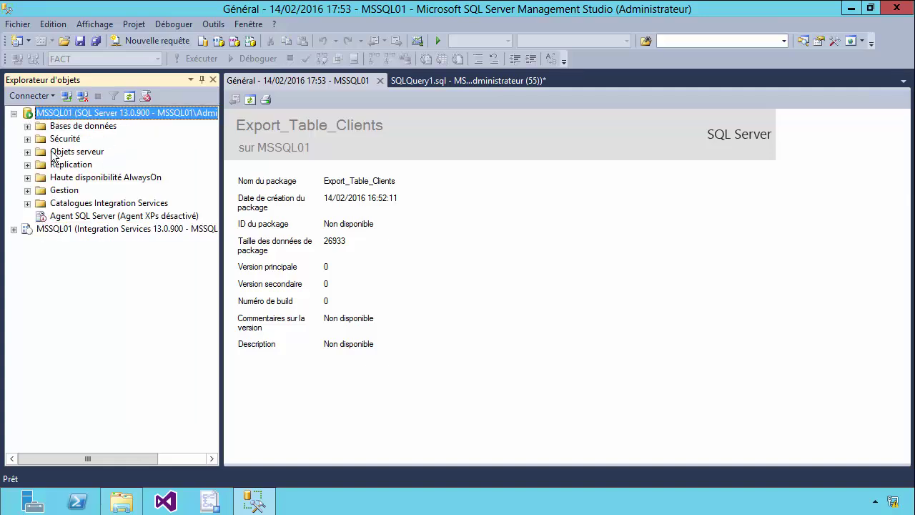
click(27, 126)
click(41, 164)
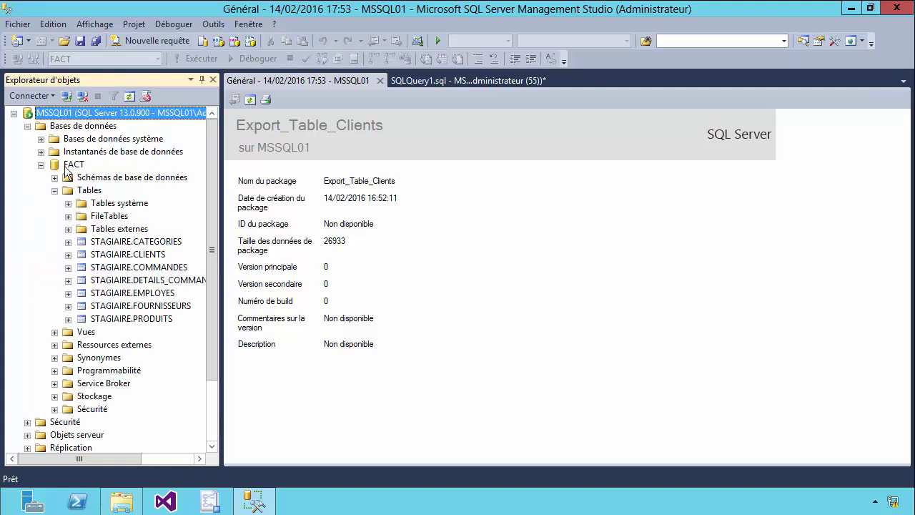
click(71, 165)
right_click(72, 166)
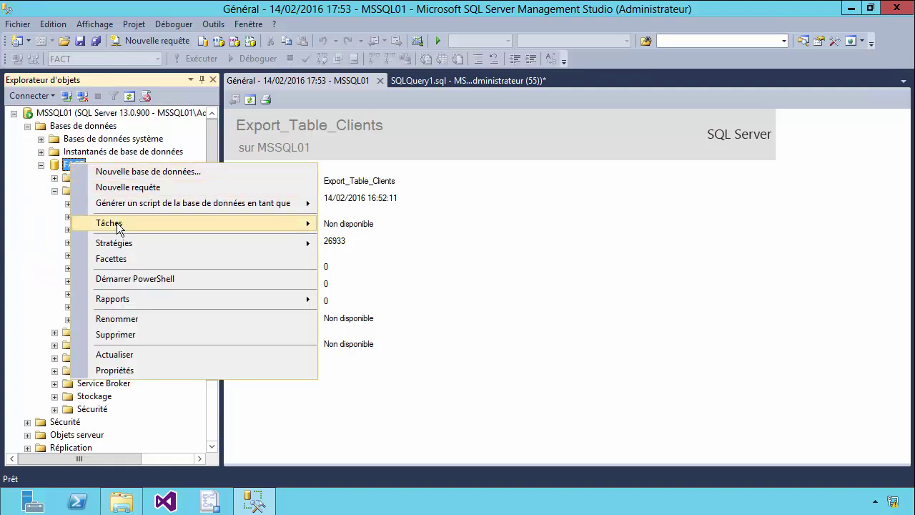
mouse_move(116, 222)
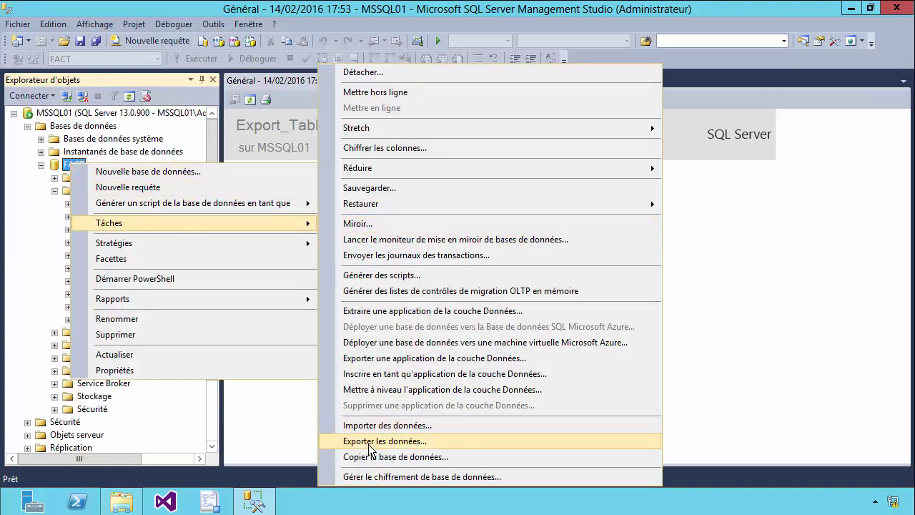
click(385, 441)
Set the source to SQL Server Native Client 11.0 on MSSQL01, database FACT, using a SQL Server login
drag(326, 31, 500, 30)
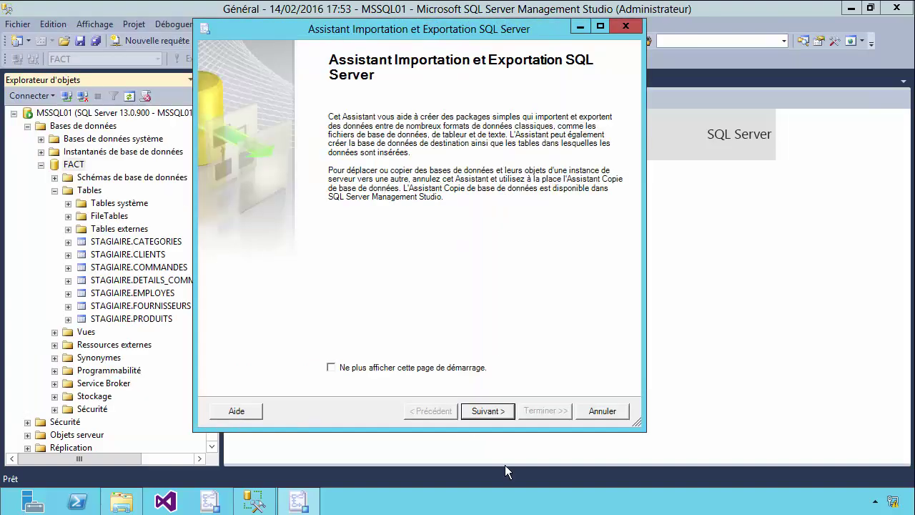
click(486, 412)
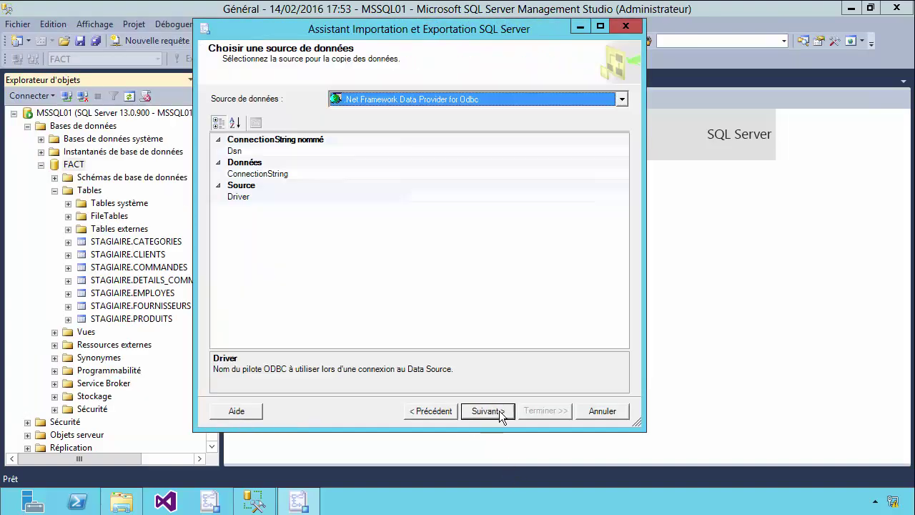
click(621, 99)
mouse_move(623, 154)
mouse_down()
mouse_move(625, 194)
mouse_move(627, 137)
mouse_up()
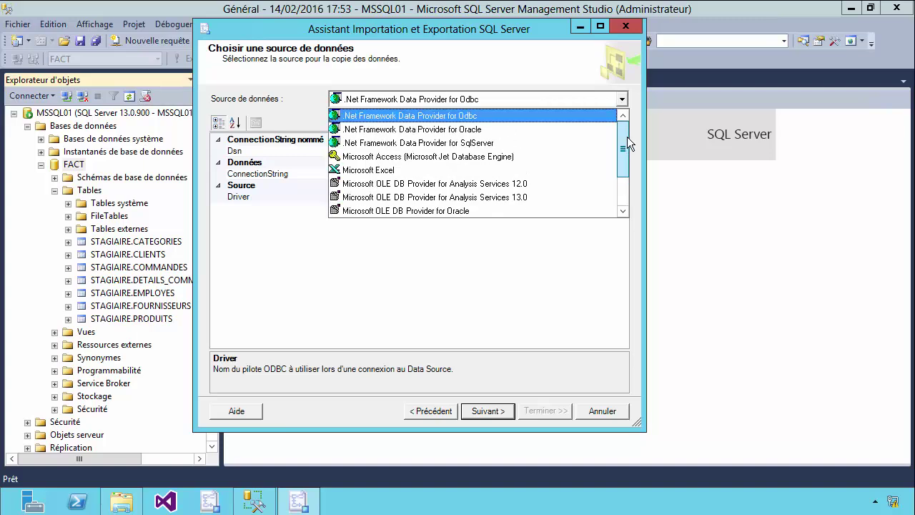
drag(627, 137, 626, 184)
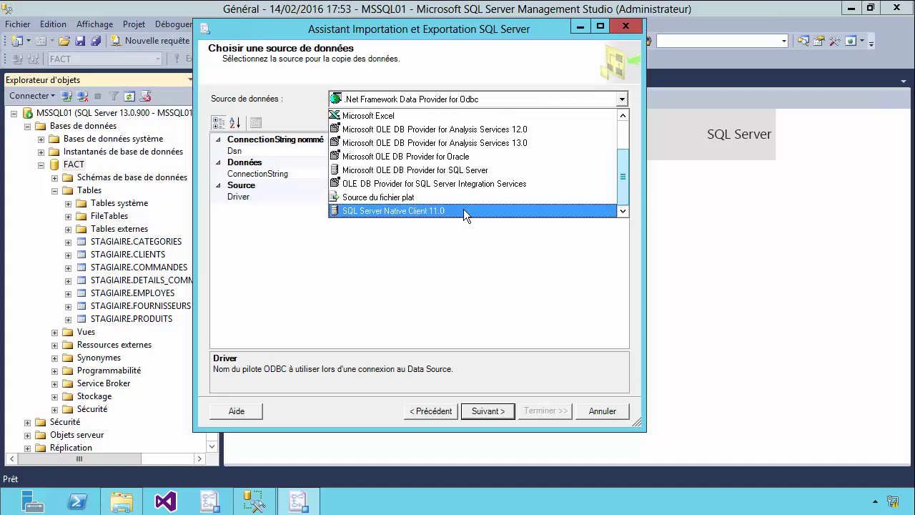
click(394, 211)
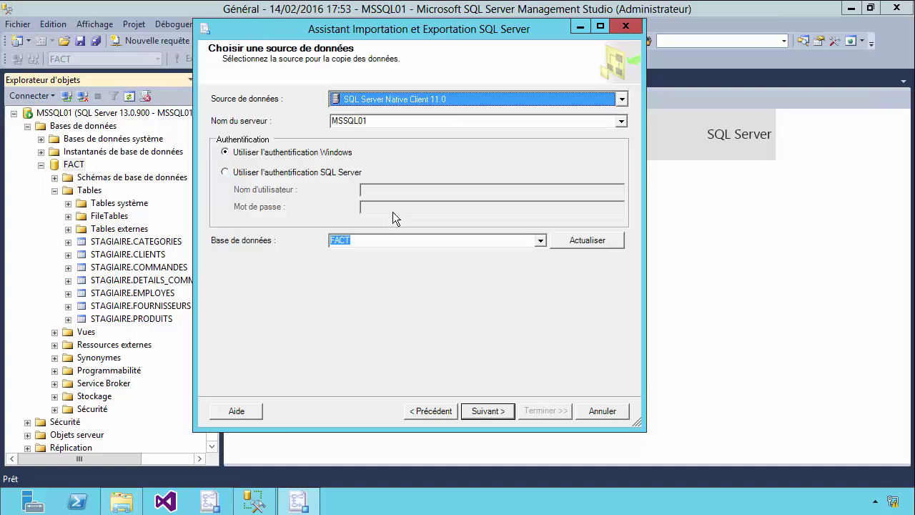
click(366, 120)
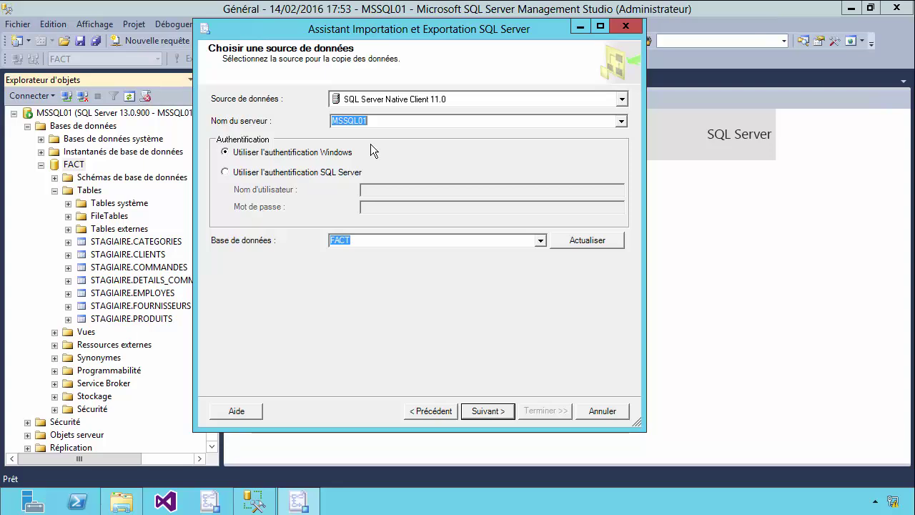
click(326, 174)
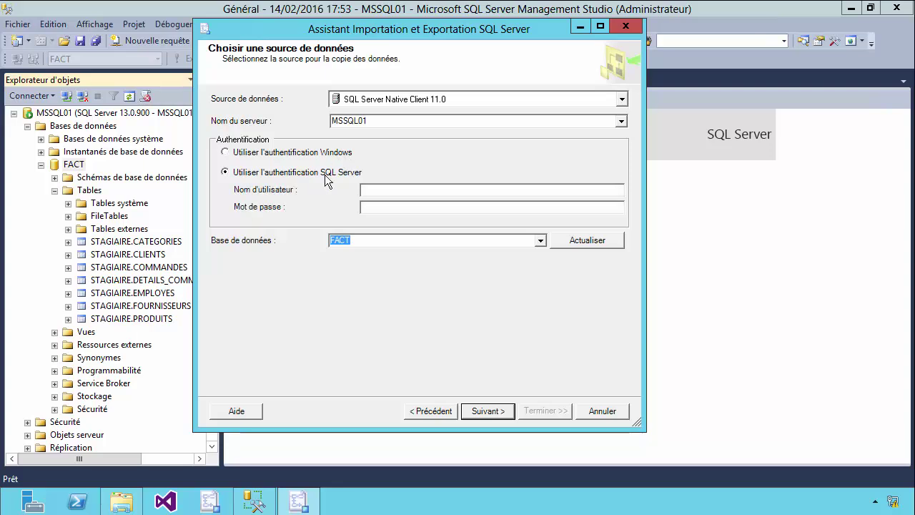
text(STAGIAIRE***)
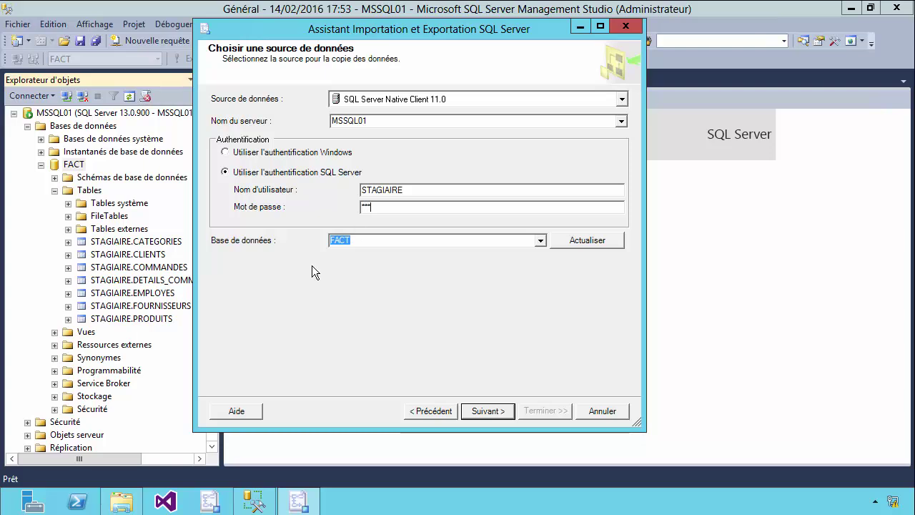
click(482, 420)
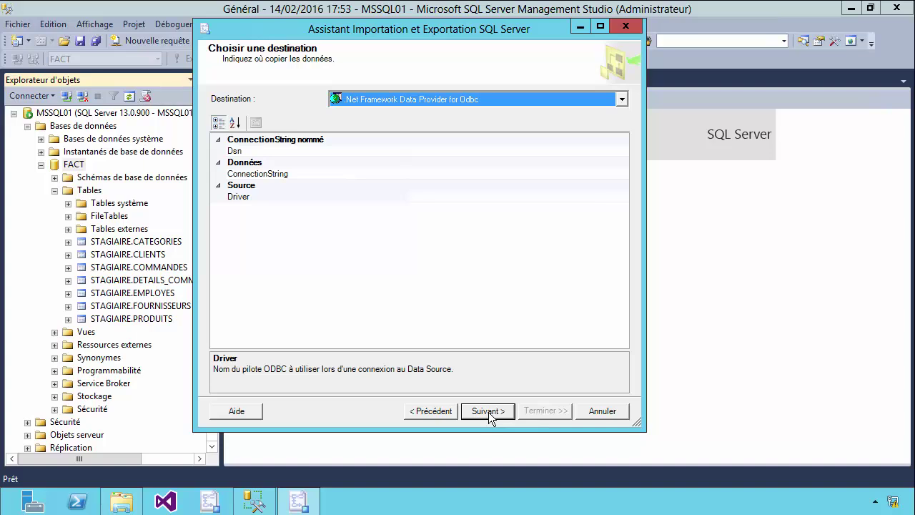
Choose a flat file destination named Liste_Clients_France.txt in C:\Export_Import
click(622, 100)
mouse_move(623, 133)
mouse_down()
mouse_move(624, 171)
mouse_move(623, 123)
mouse_up()
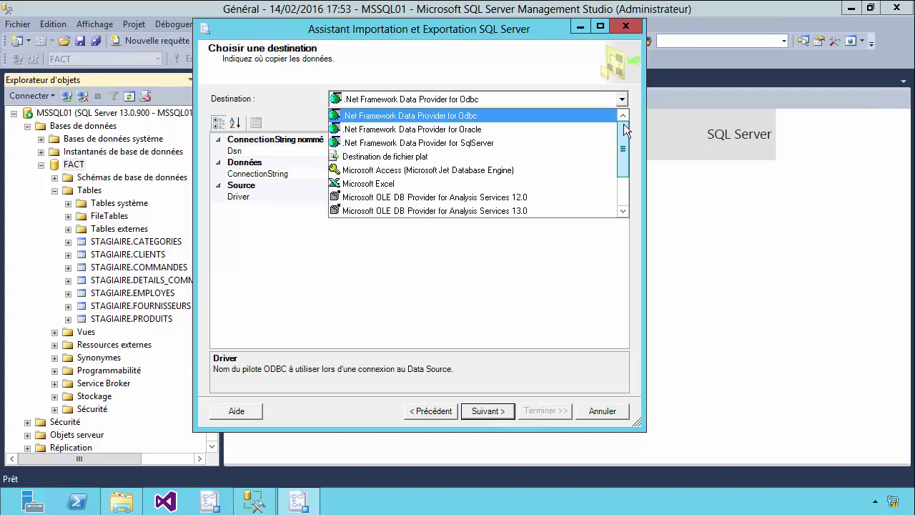
click(376, 162)
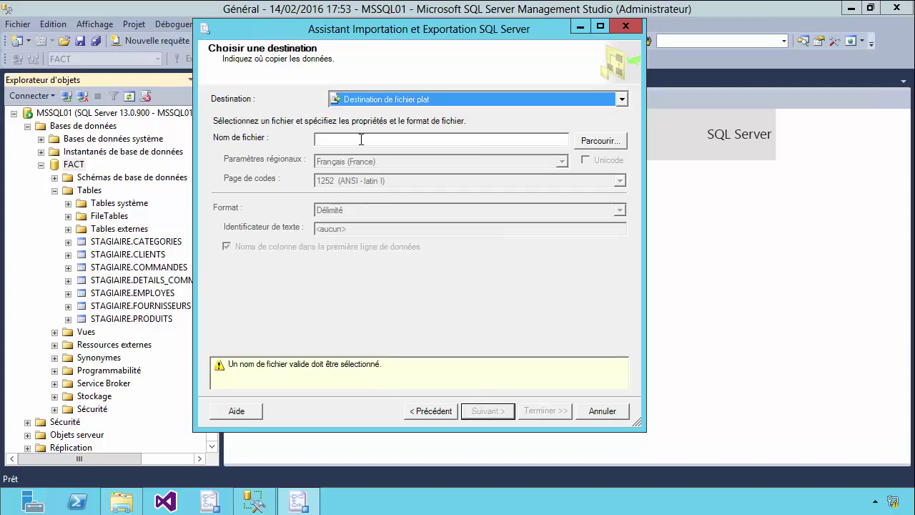
click(619, 142)
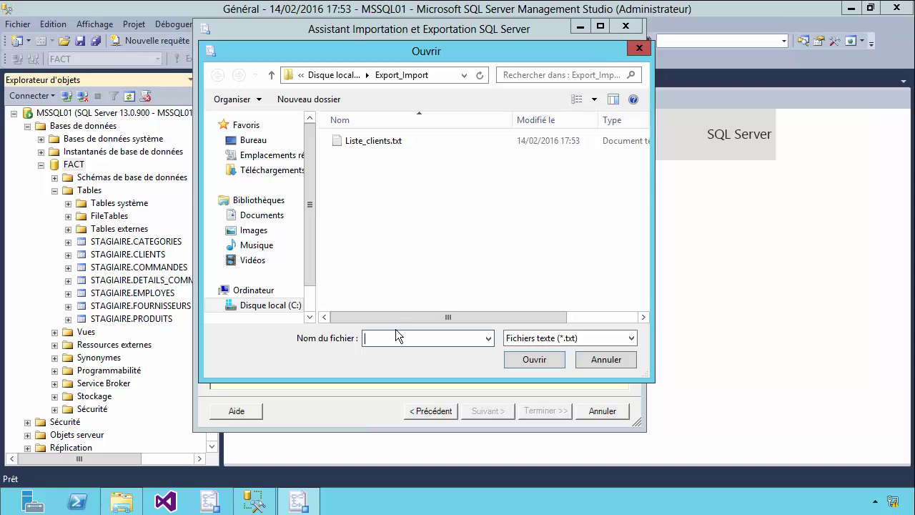
click(392, 334)
text(Liste_Clients_France)
click(518, 359)
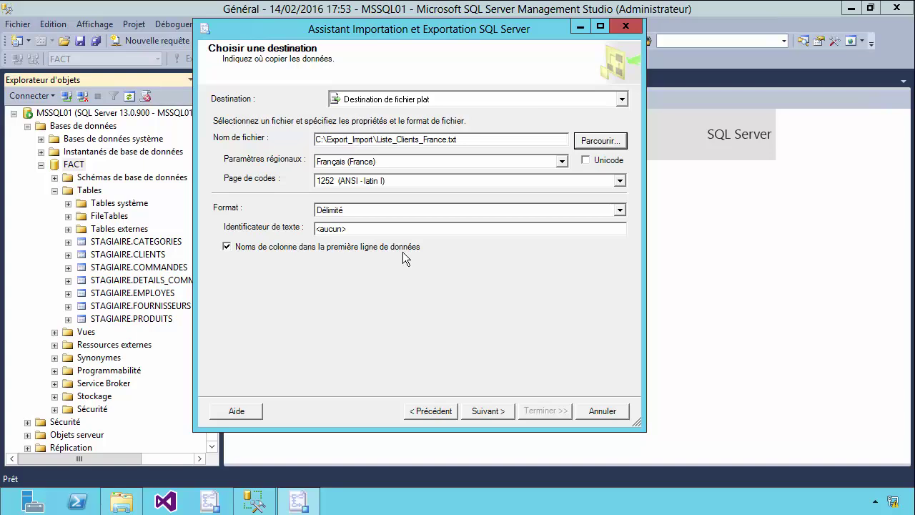
click(482, 411)
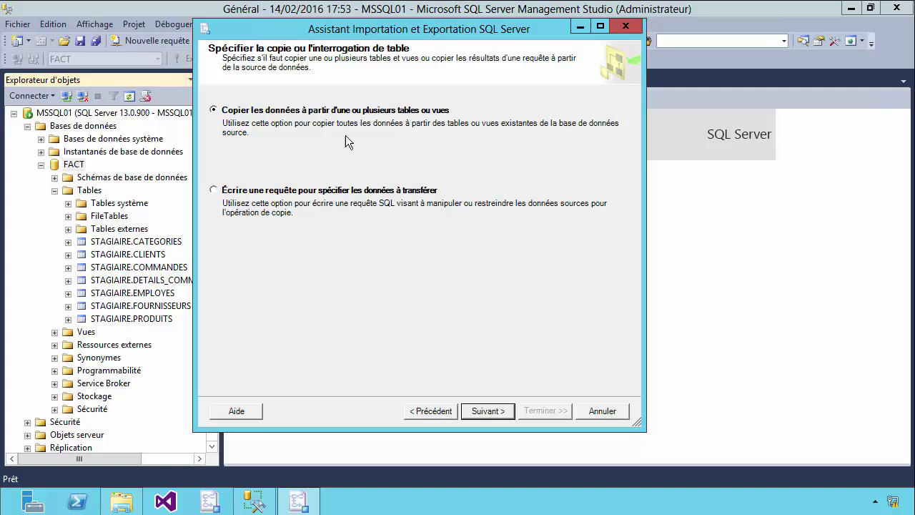
Enter and validate the source query SELECT * FROM STAGIAIRE.CLIENTS WHERE PAYS='FRANCE';
click(231, 195)
click(489, 411)
text(SELECT)
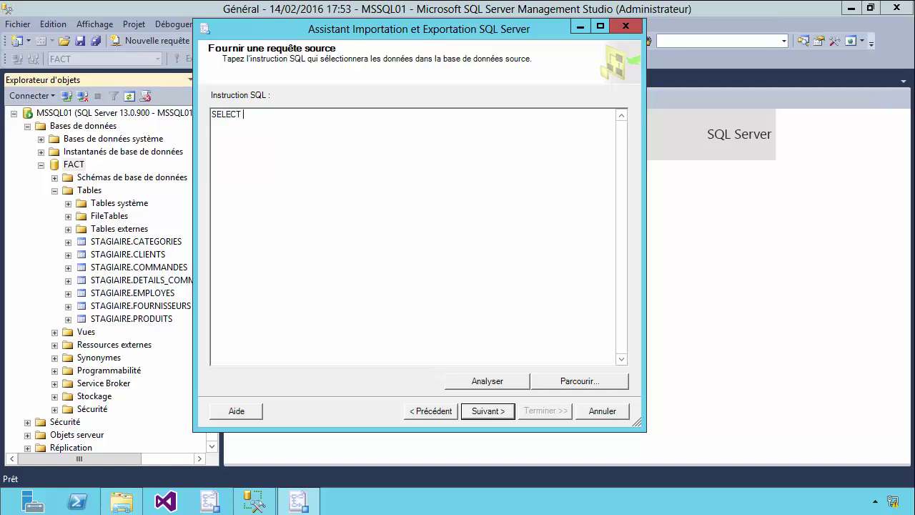
text( * FROM STAGIAIRE.CLIENTS WHERE PAYS='FRANCE)
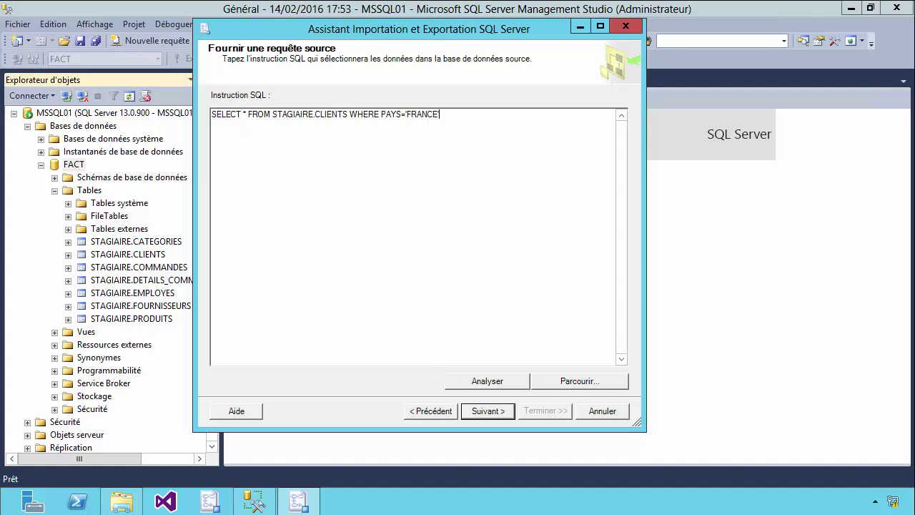
text(';)
click(491, 382)
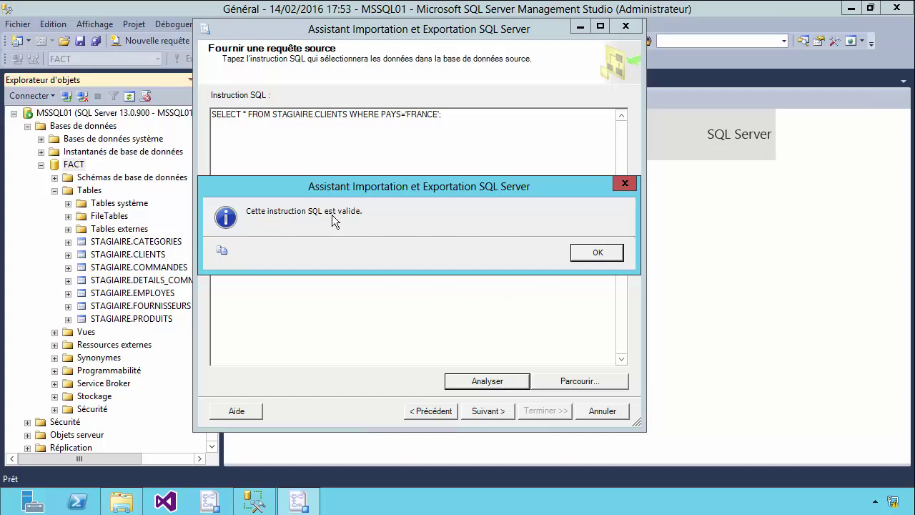
click(605, 255)
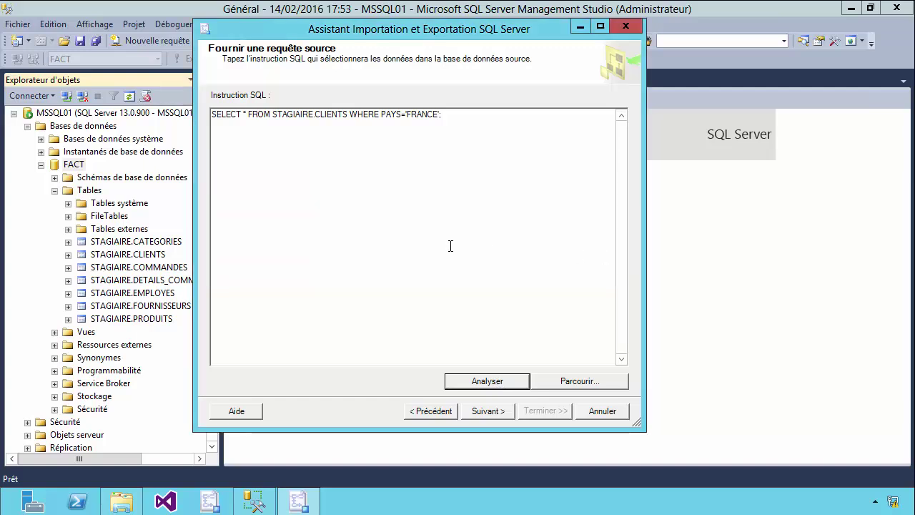
click(483, 412)
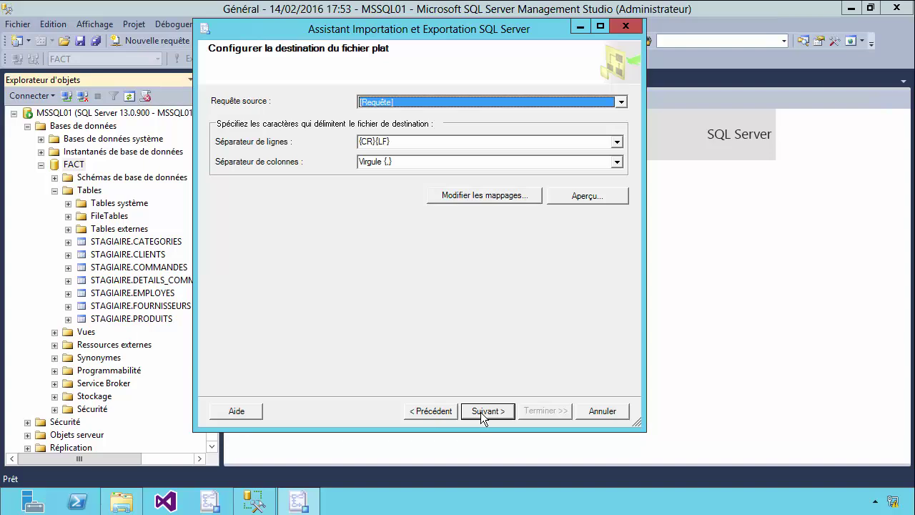
Preview the query results to confirm PAYS is FRANCE for rows like Lyon and Reims, then continue
click(585, 193)
drag(585, 192, 589, 213)
drag(412, 309, 512, 306)
click(475, 187)
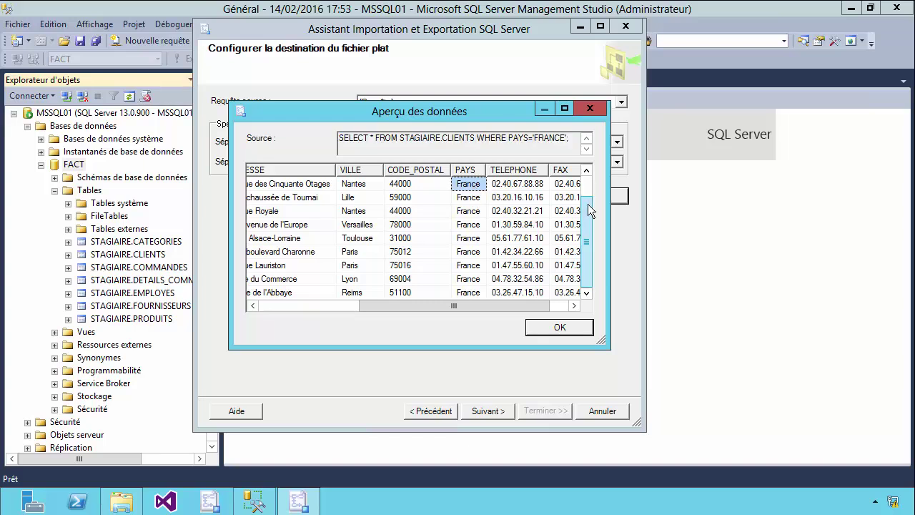
click(461, 293)
click(466, 278)
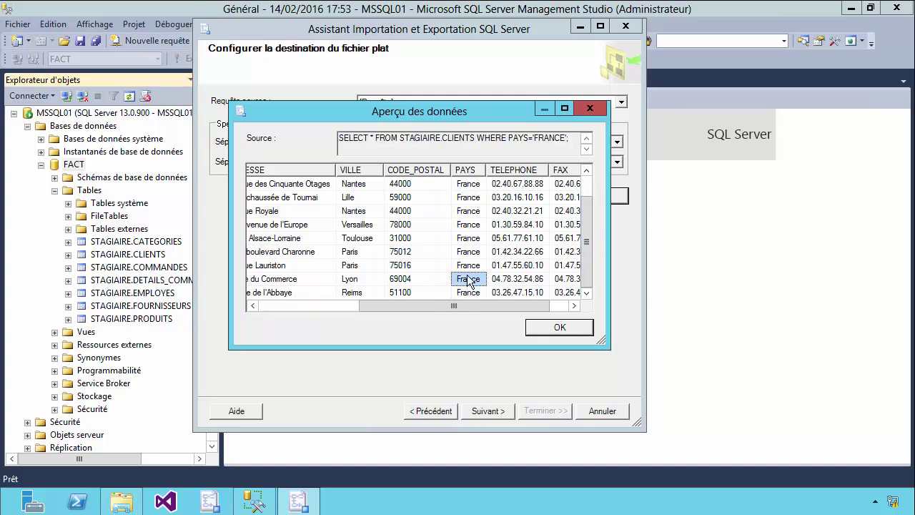
click(469, 292)
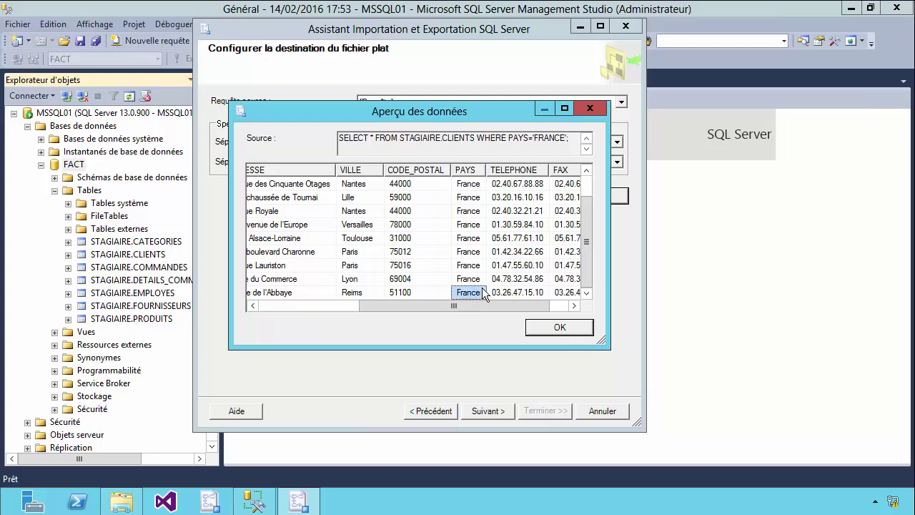
drag(450, 306, 326, 303)
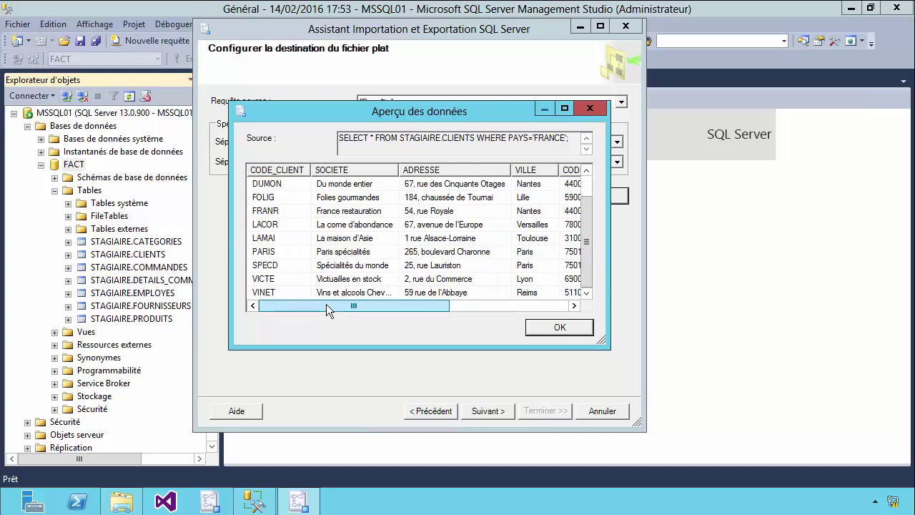
click(583, 328)
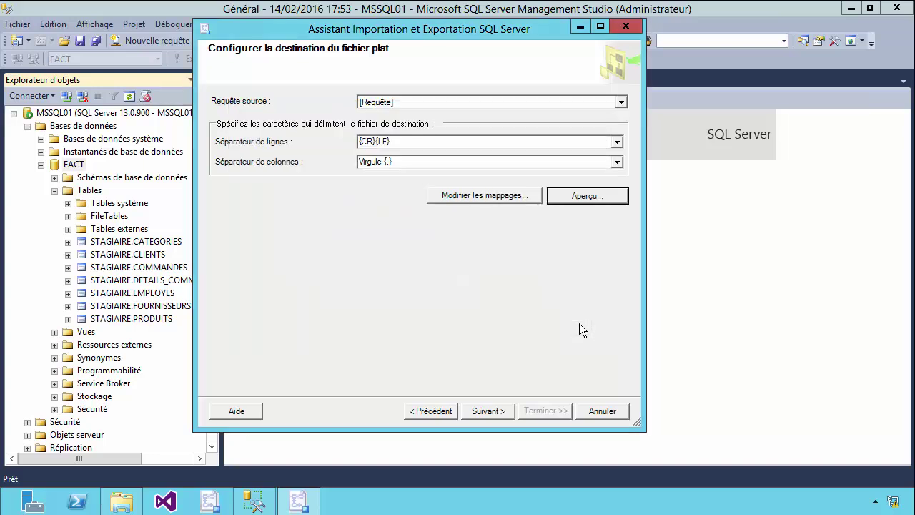
click(495, 413)
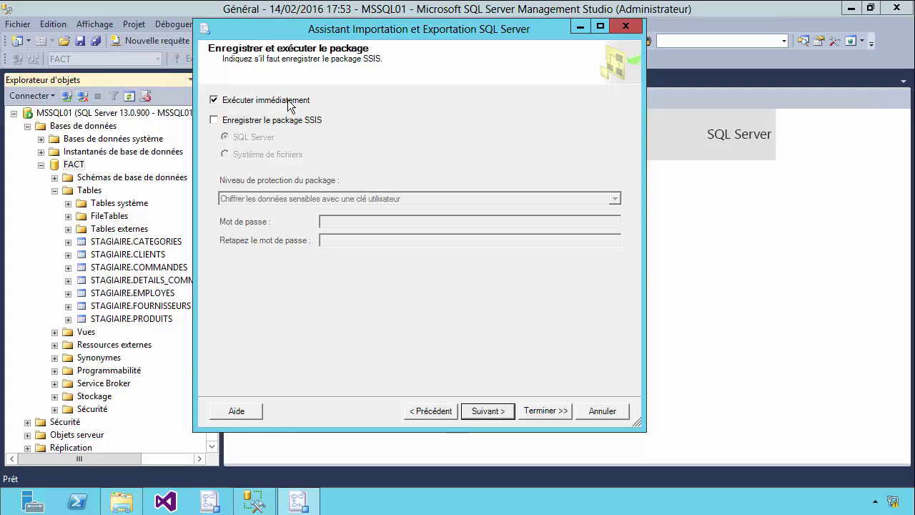
Save the SSIS package as Export_Clients_France with description 'Export des clients Français'
click(251, 120)
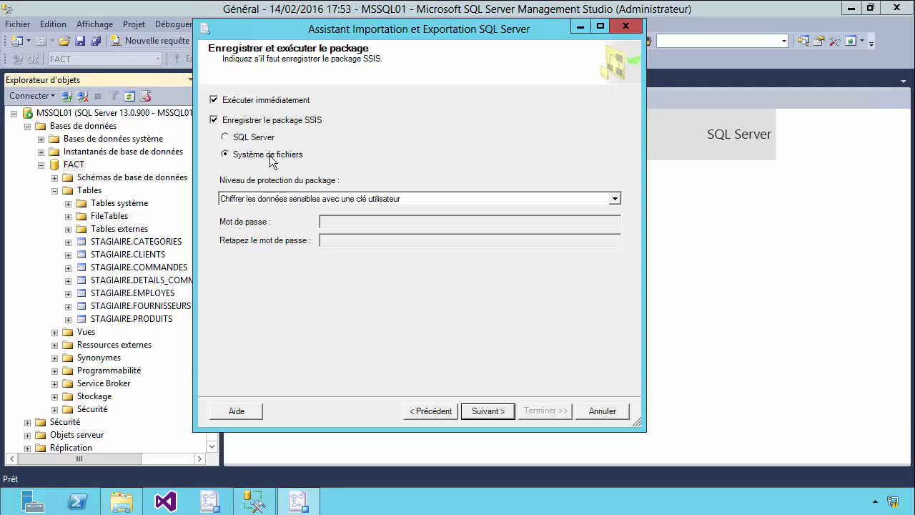
click(496, 413)
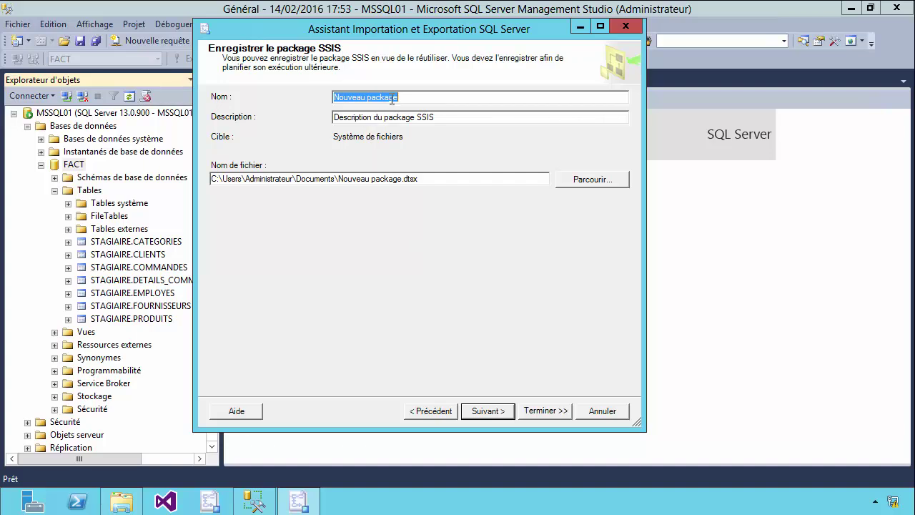
text(Export)
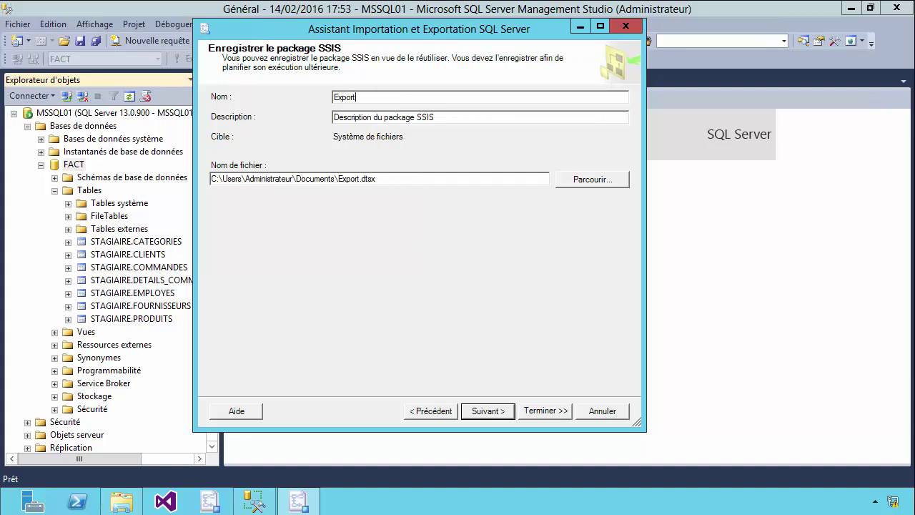
text(_Clients_France)
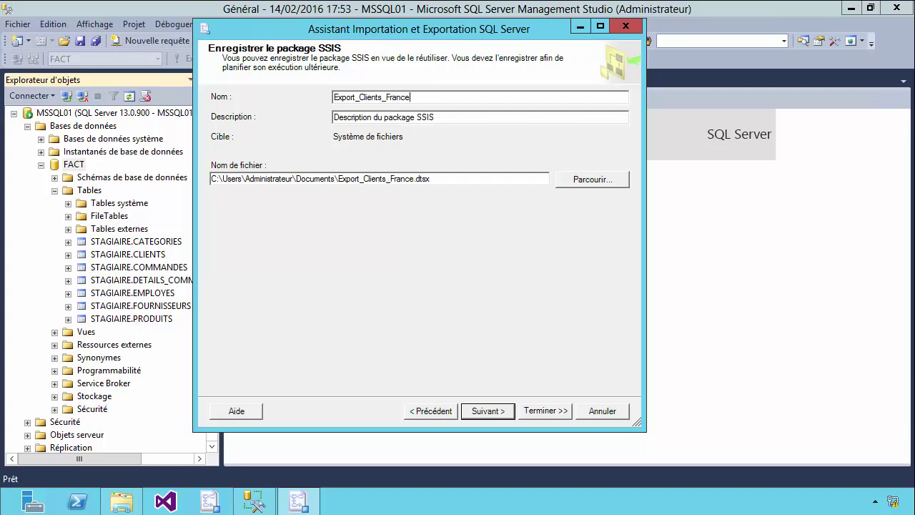
key(Tab)
text(Ex)
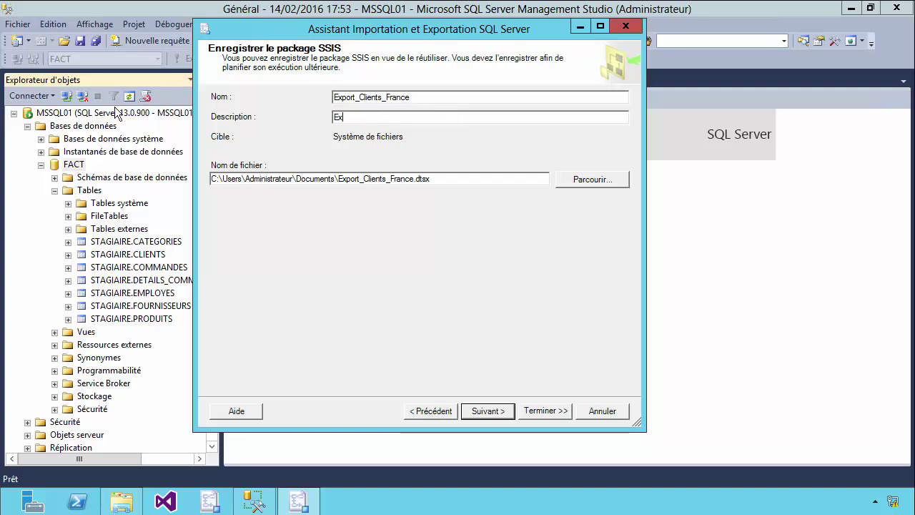
text(port des clie)
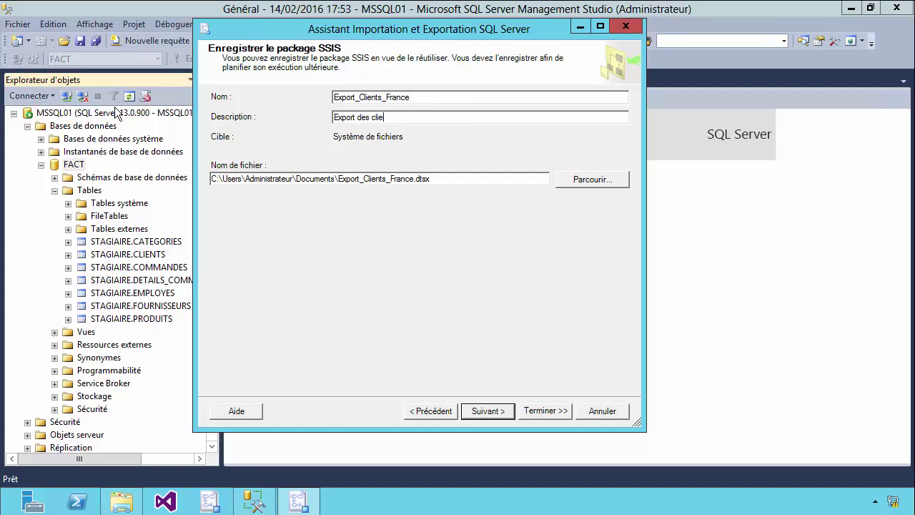
text(nts Français)
Change the package file path to C:\Export_Import\Export_Clients_France.dtsx
drag(223, 178, 335, 180)
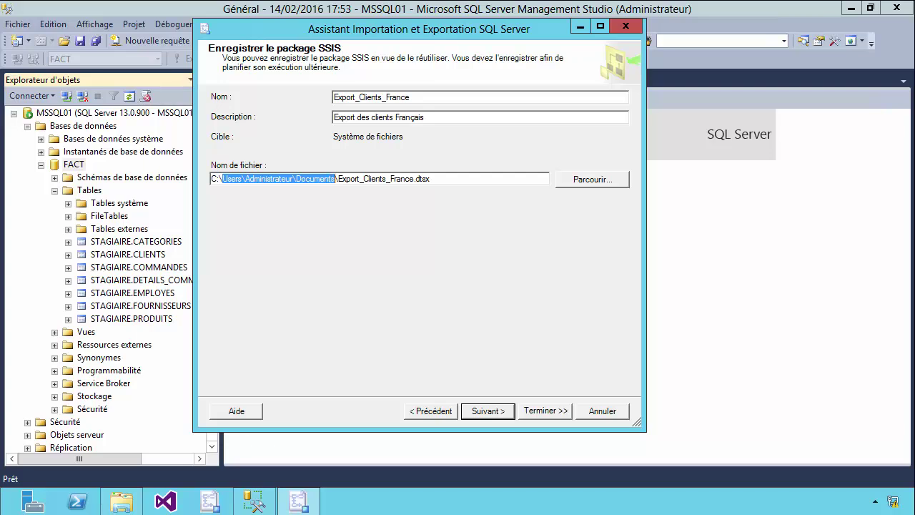
text(Export_Impor)
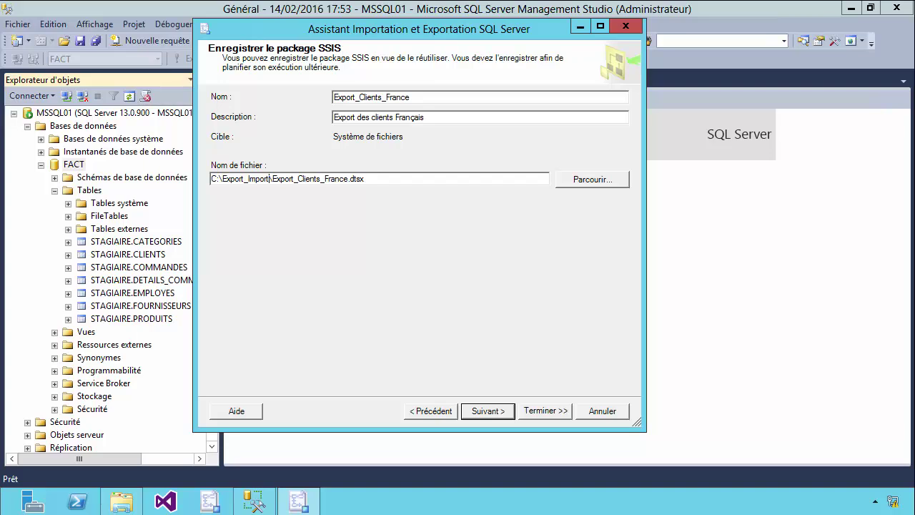
drag(351, 179, 368, 179)
click(369, 181)
Review the action summary and run the export while saving the package
click(481, 413)
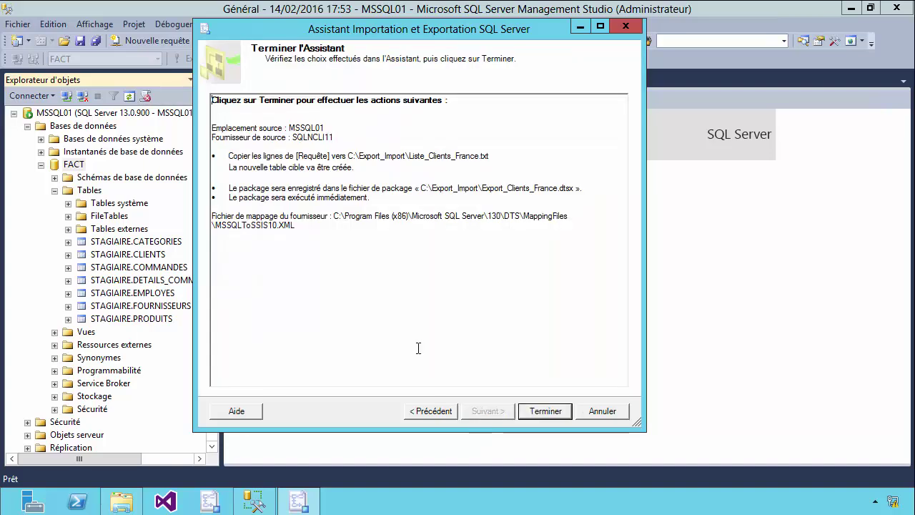
drag(213, 100, 462, 107)
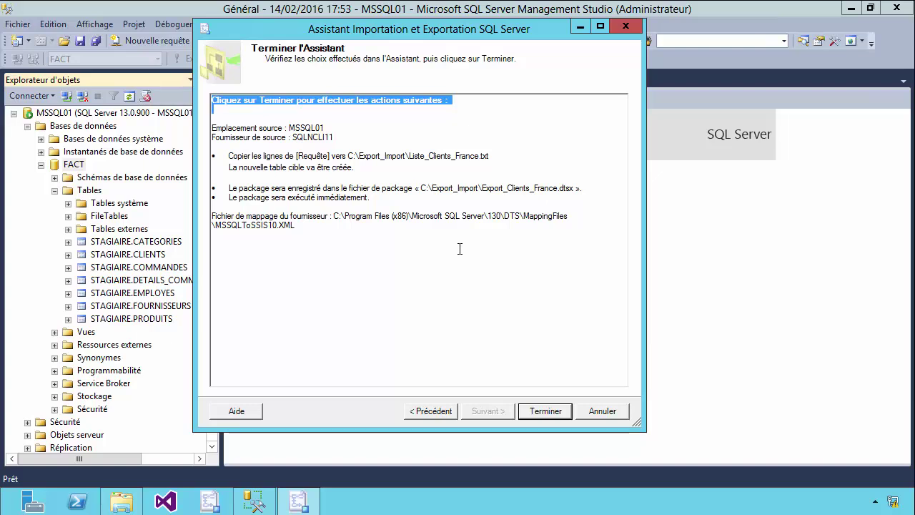
click(541, 411)
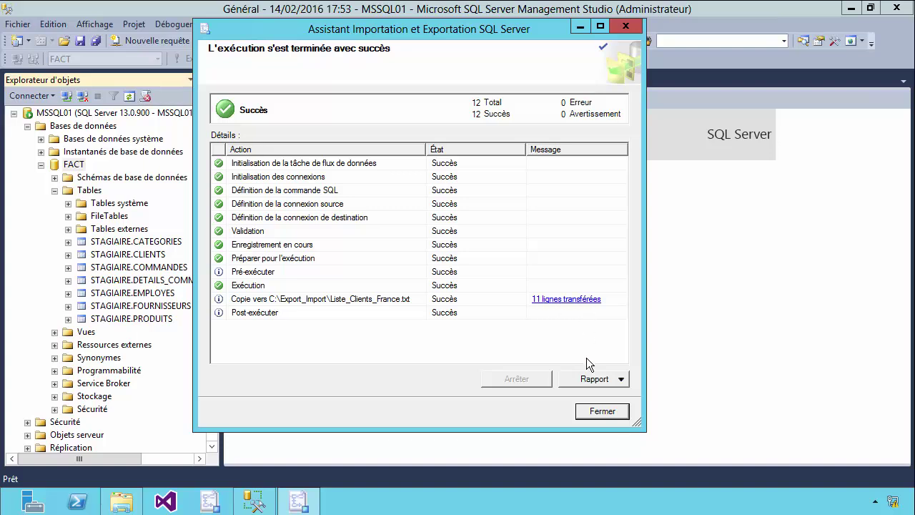
Check the execution report showing 11 rows written to the file, then close it
click(594, 378)
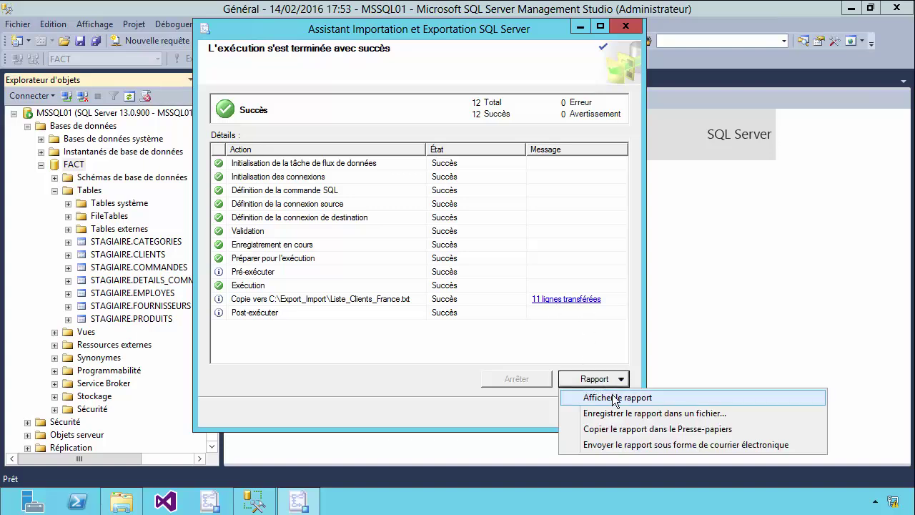
click(597, 452)
drag(590, 203, 591, 285)
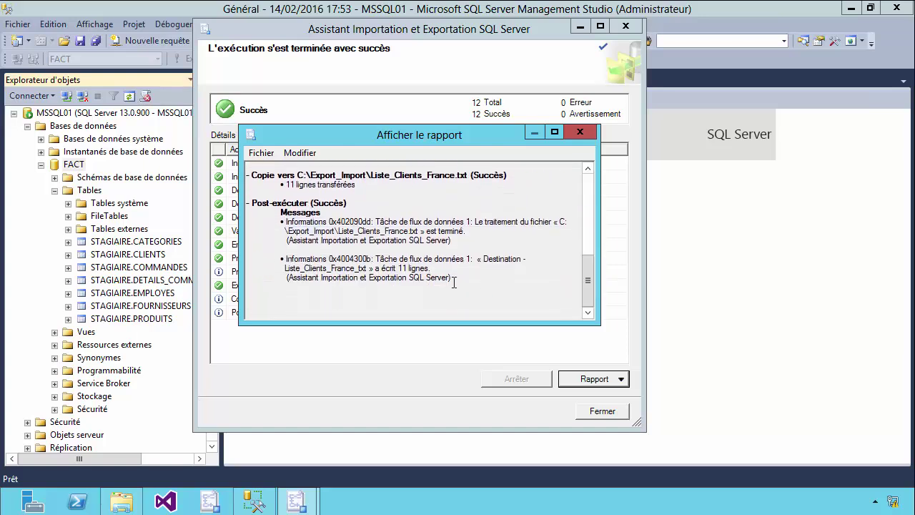
drag(438, 268, 289, 262)
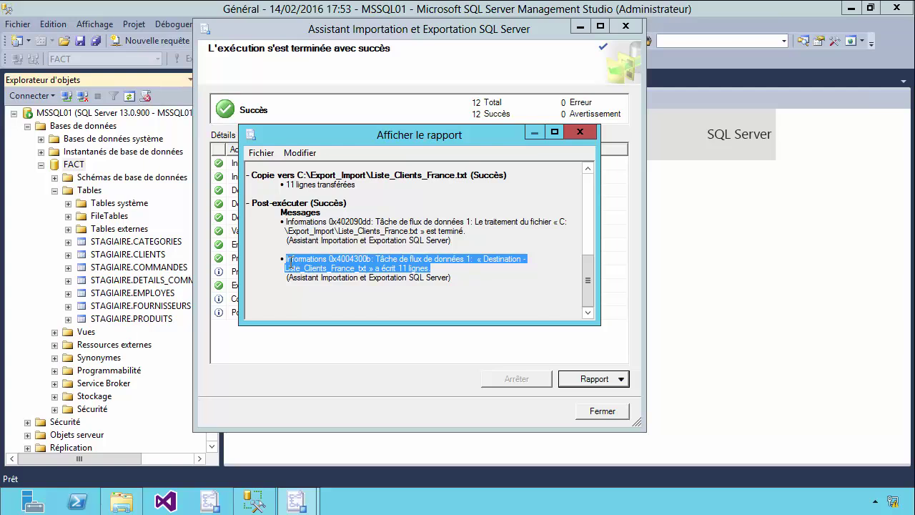
click(288, 285)
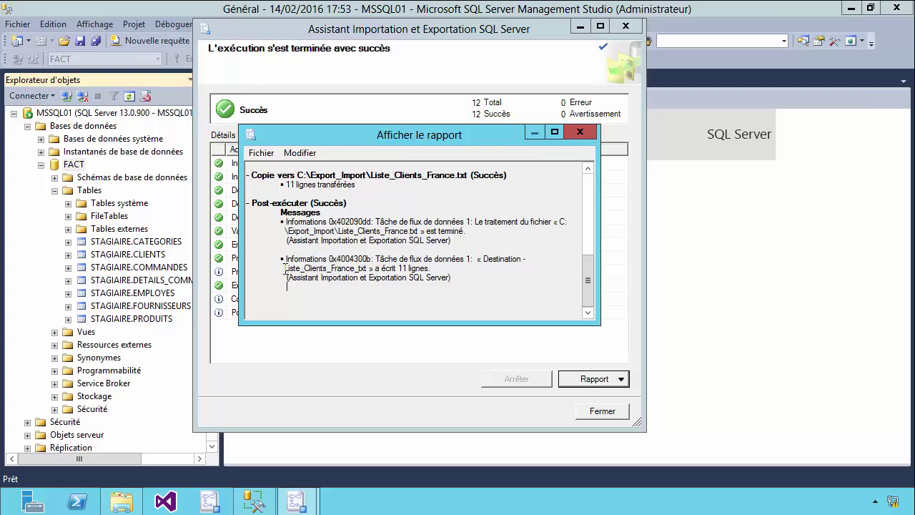
drag(285, 268, 434, 268)
click(580, 132)
Close the wizard and locate Export_Clients_France.dtsx and Liste_Clients_France.txt in Export_Import
click(598, 413)
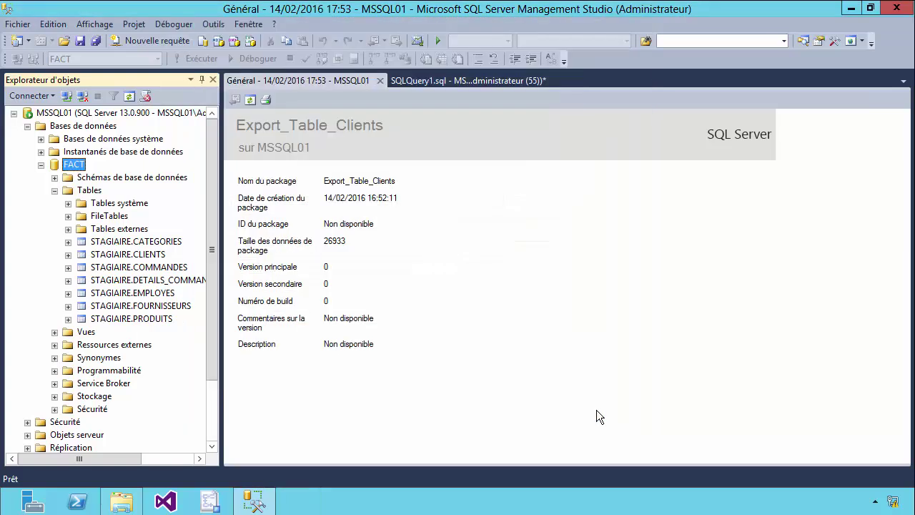
click(123, 500)
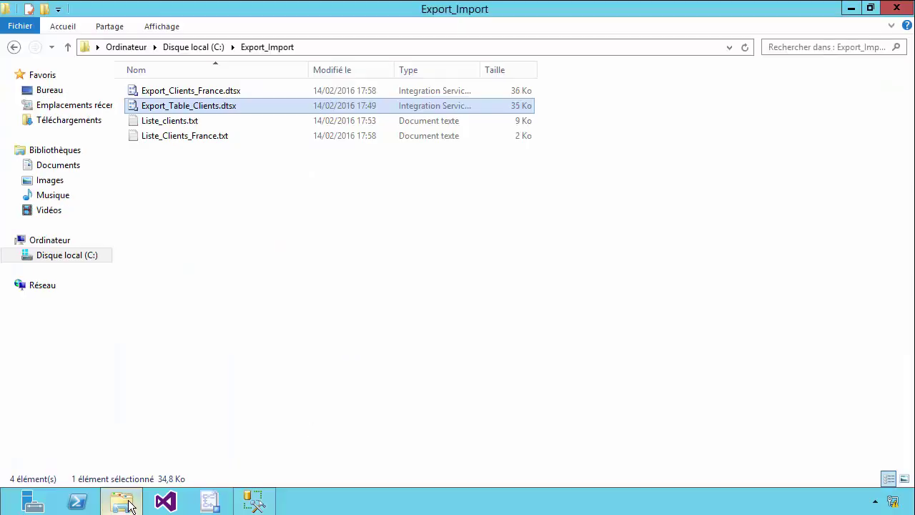
click(188, 91)
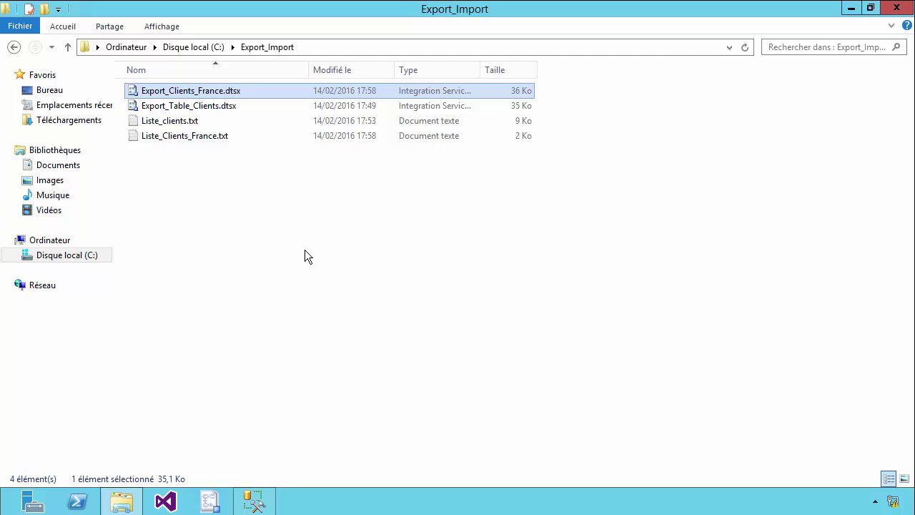
click(206, 137)
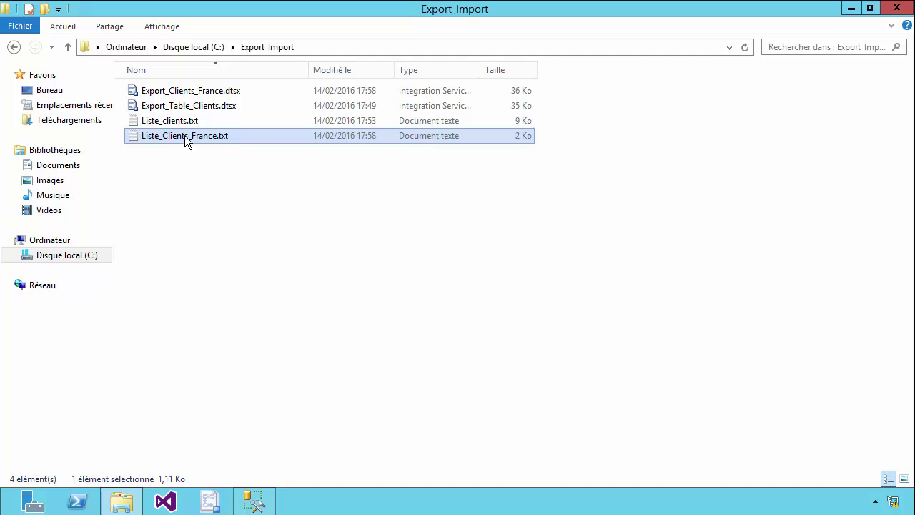
View the exported French client rows of Liste_Clients_France.txt in Notepad, then close it
double_click(185, 136)
drag(703, 285, 41, 136)
click(392, 362)
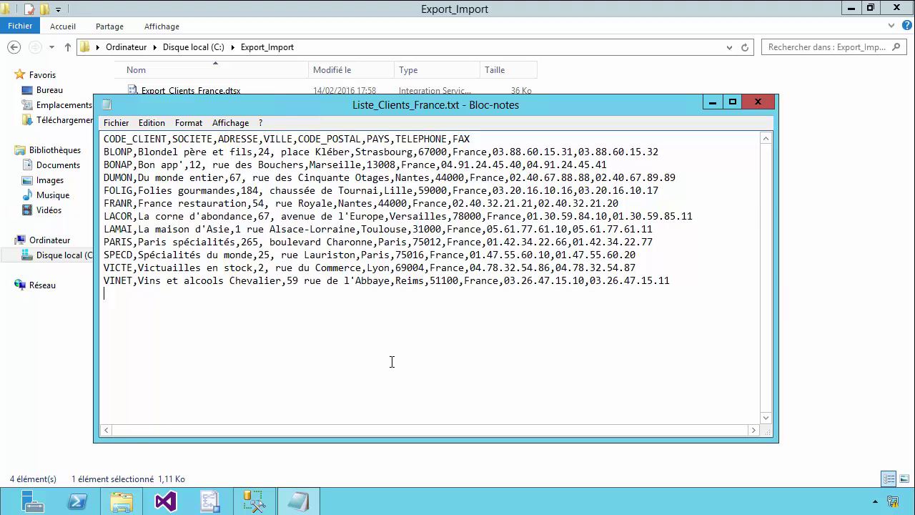
click(752, 100)
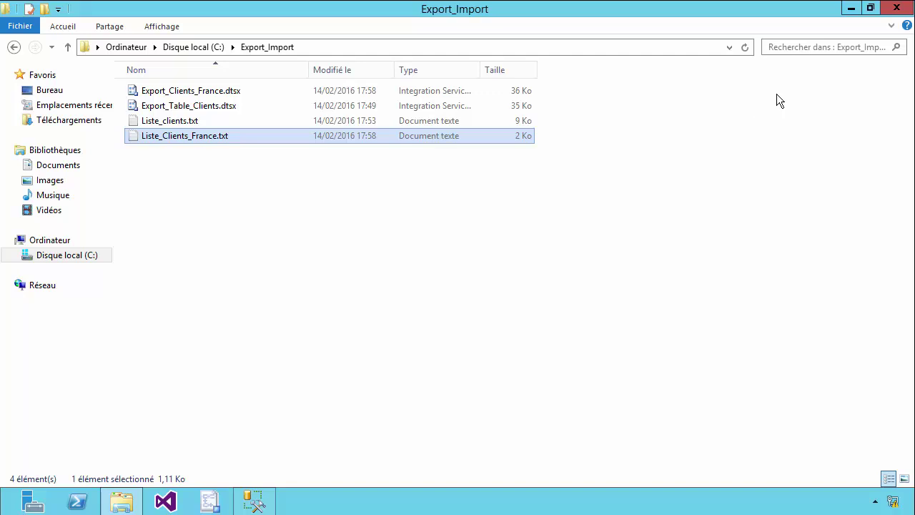
Close the Export_Import folder and the Export_Table_Clients summary, then show FACT's tables in a wider tree
click(895, 9)
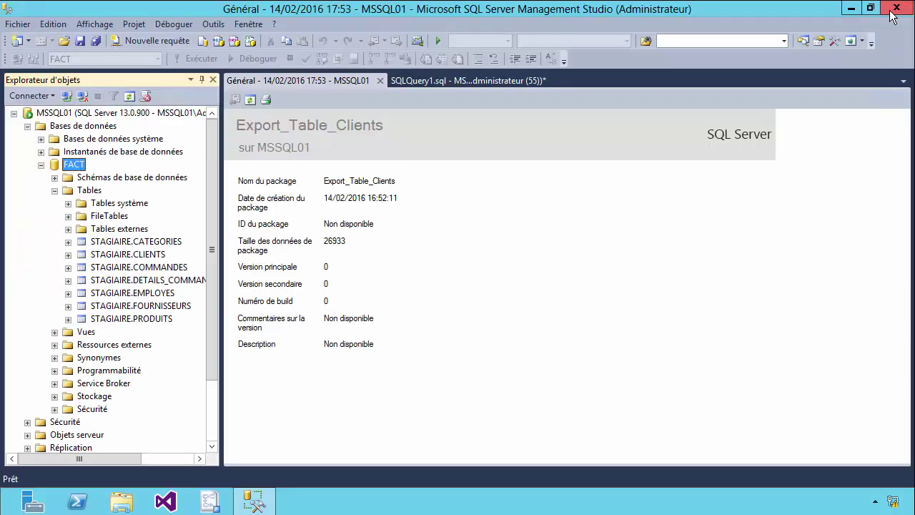
click(54, 190)
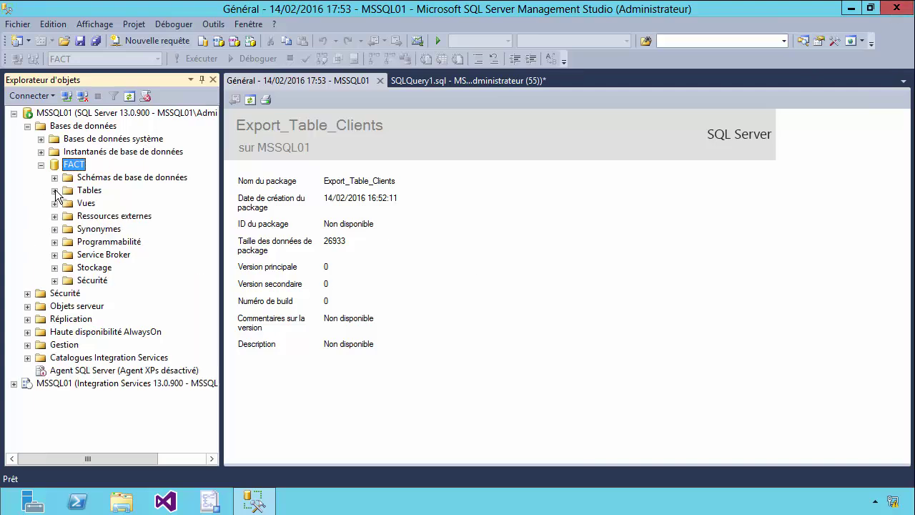
click(40, 165)
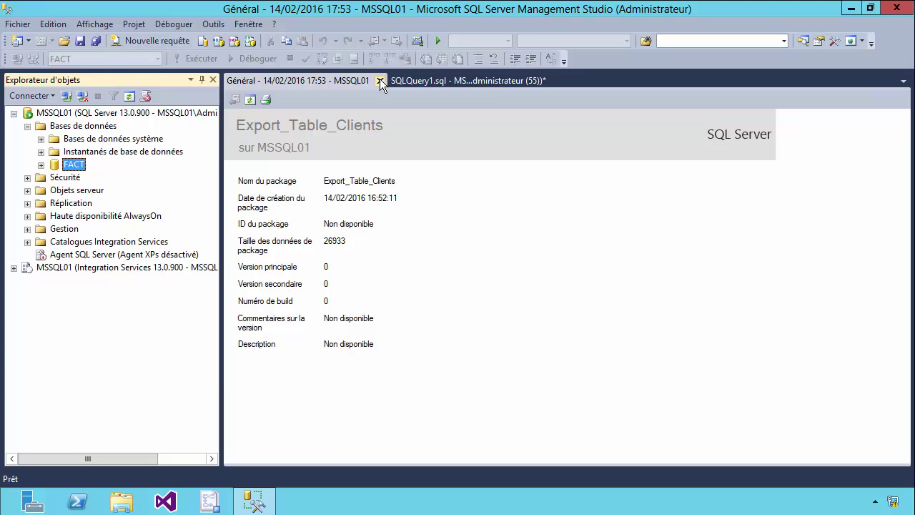
click(379, 80)
click(41, 165)
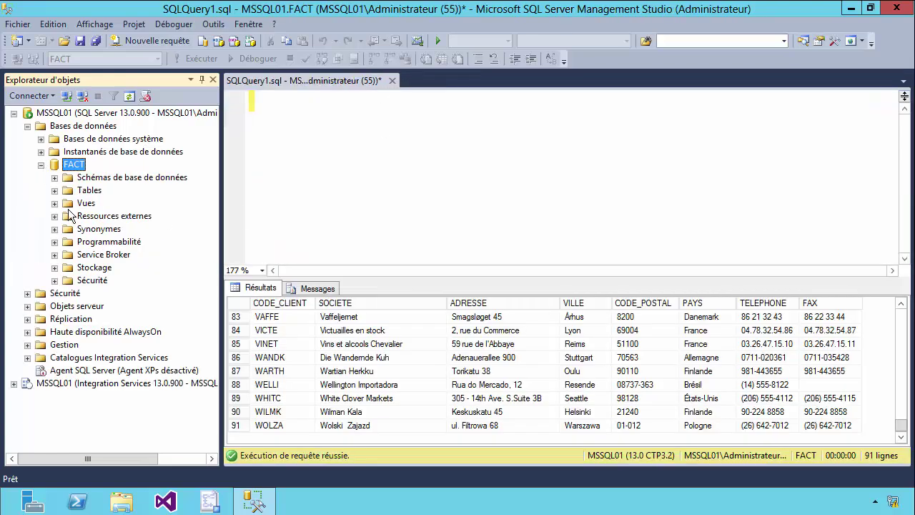
click(54, 190)
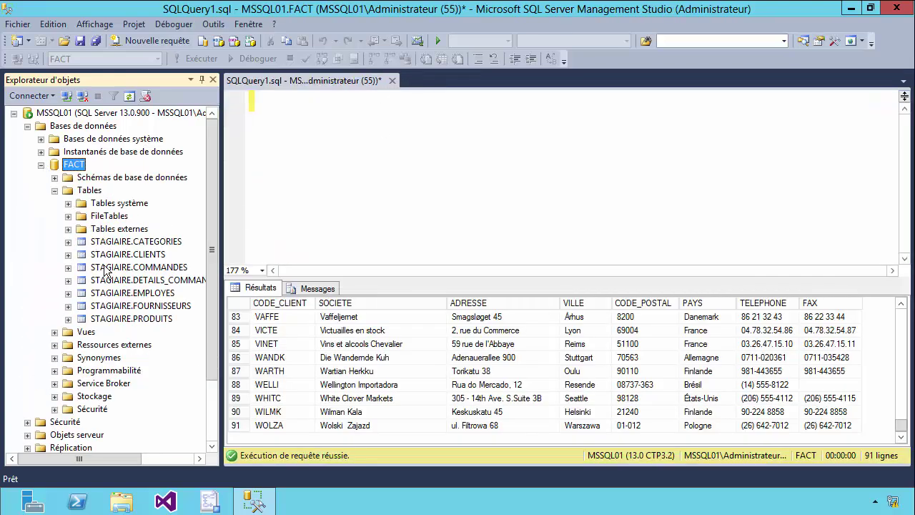
drag(221, 263, 255, 263)
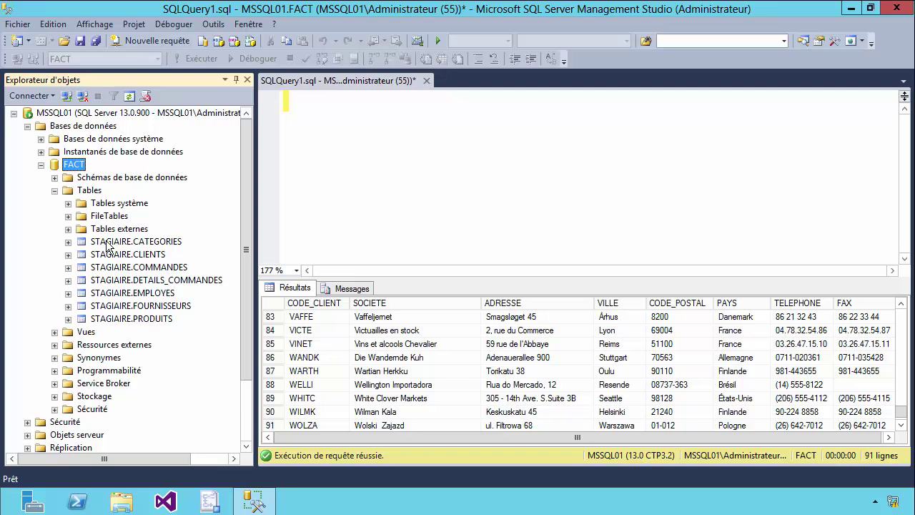
Script STAGIAIRE.CLIENTS as CREATE To a new query window
click(125, 255)
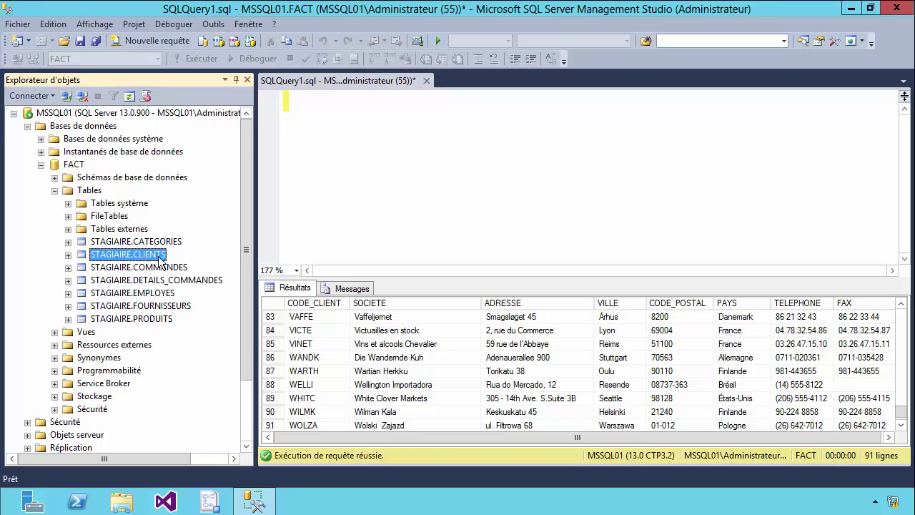
right_click(139, 261)
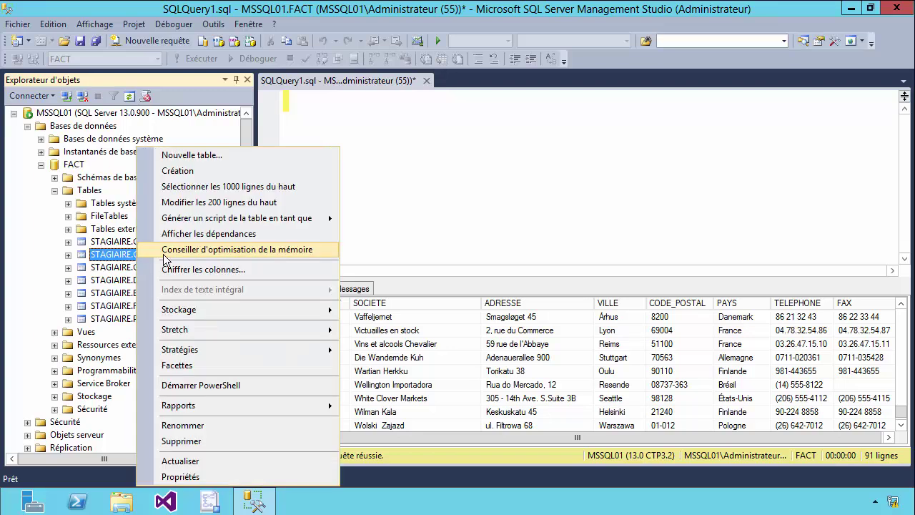
mouse_move(190, 220)
mouse_move(413, 220)
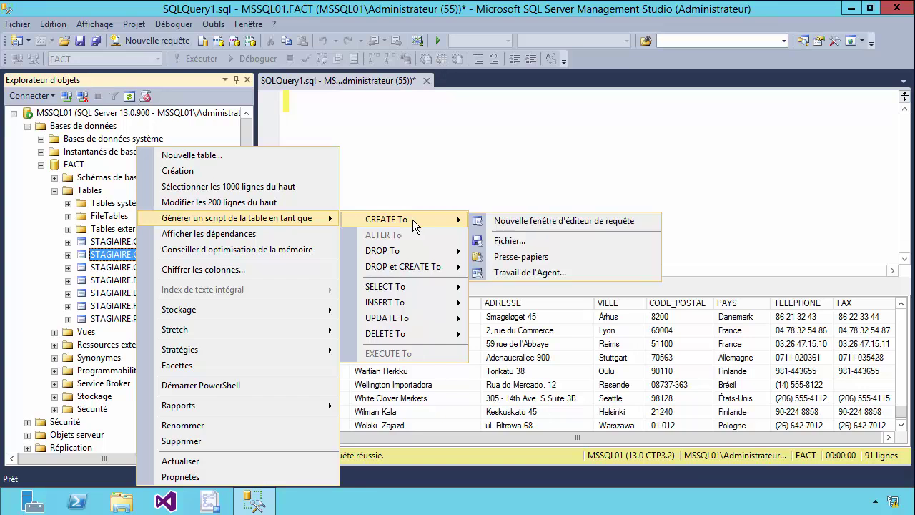
click(503, 219)
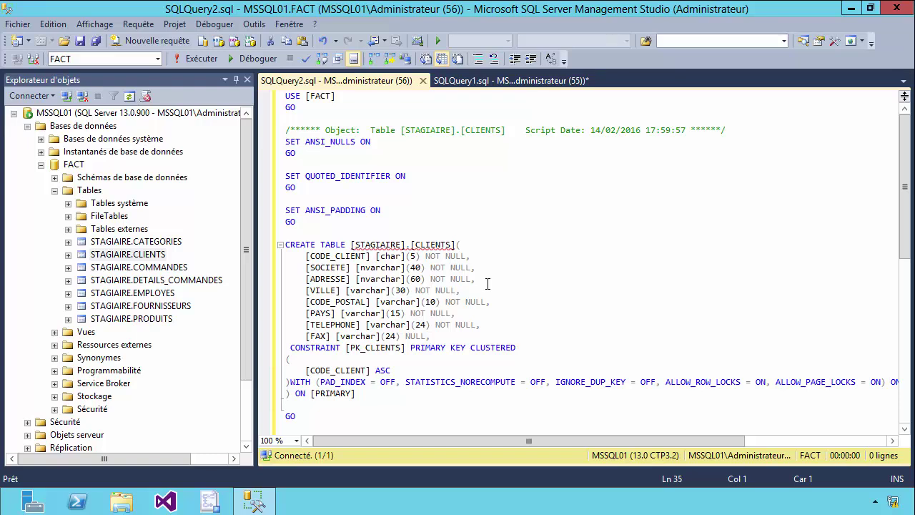
scroll(487, 283, up, 4)
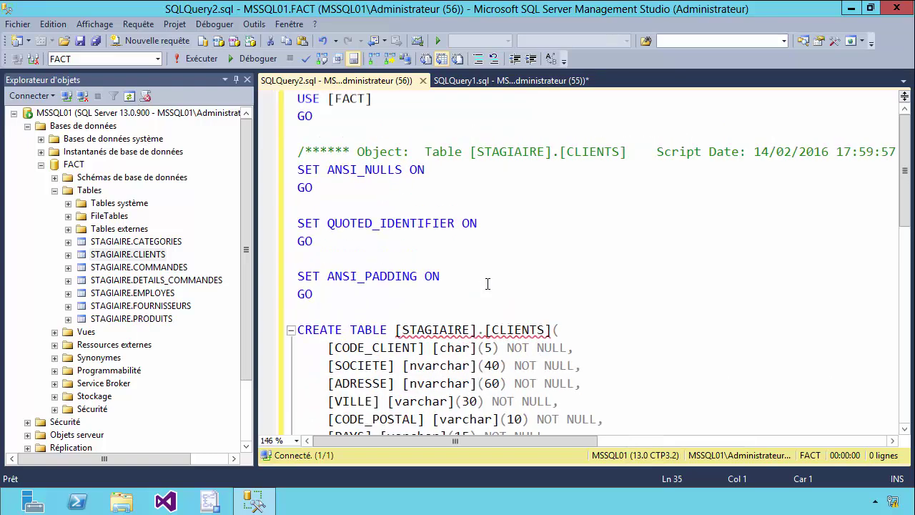
scroll(487, 284, down, 4)
scroll(842, 282, up, 1)
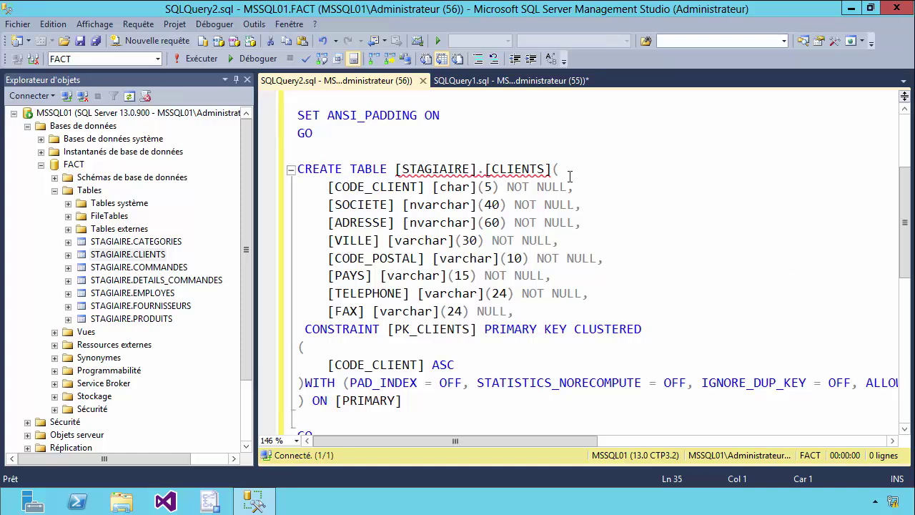
Rename the table to CLIENTS_FRANCE and the key to PK_CLIENTS_FRANCE, then execute the script
click(547, 171)
text(_)
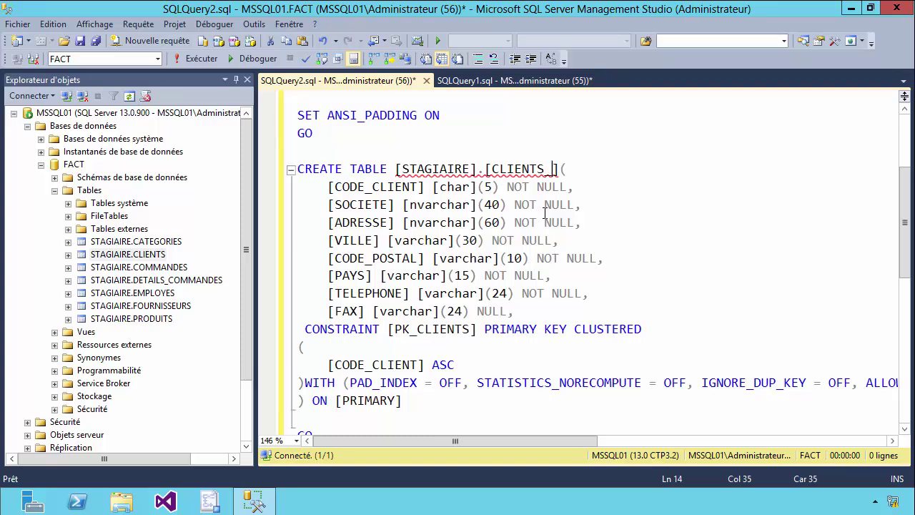
text(FRANCE)
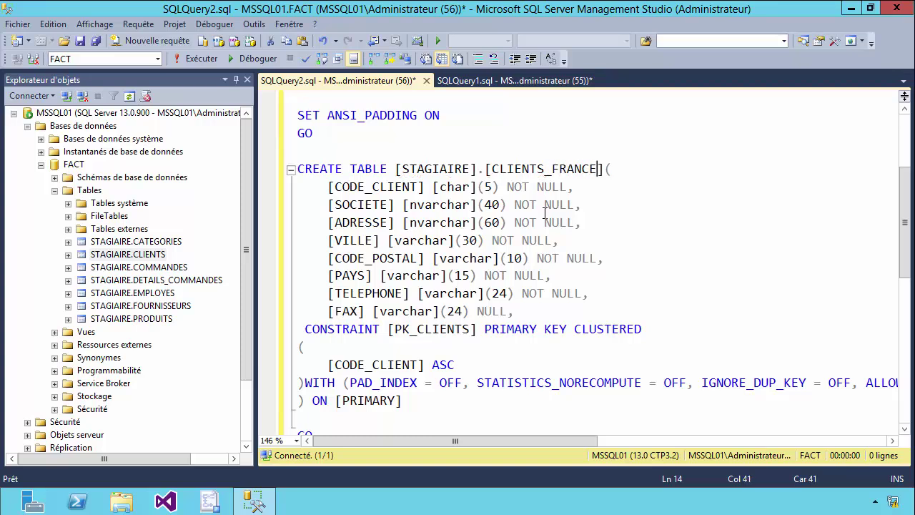
click(468, 330)
text(_)
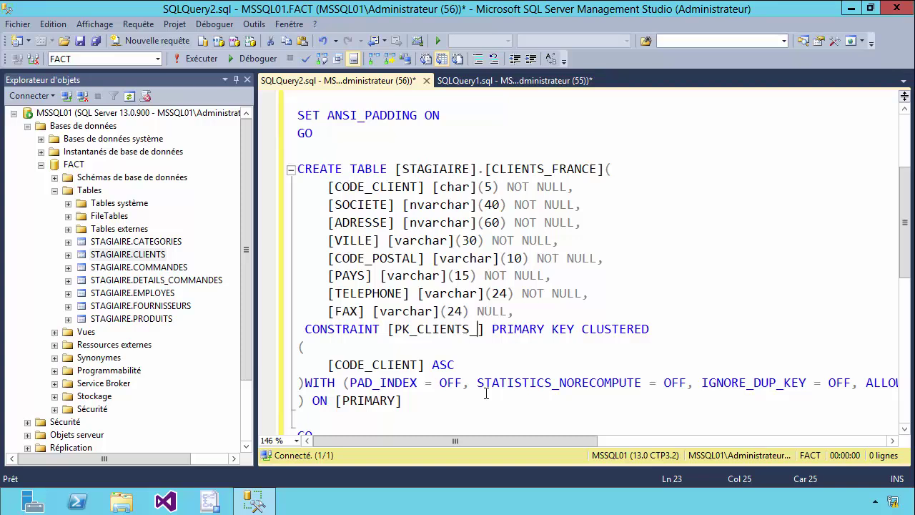
text(FRANCE)
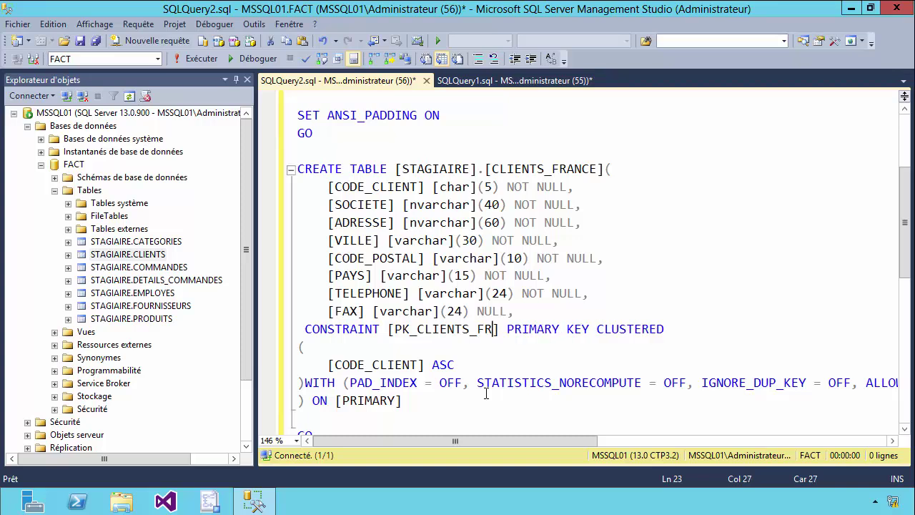
click(484, 388)
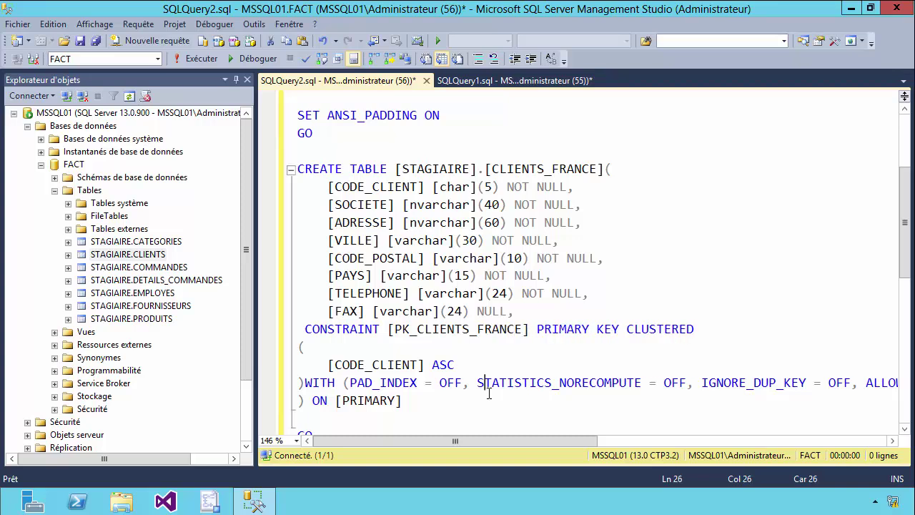
click(202, 61)
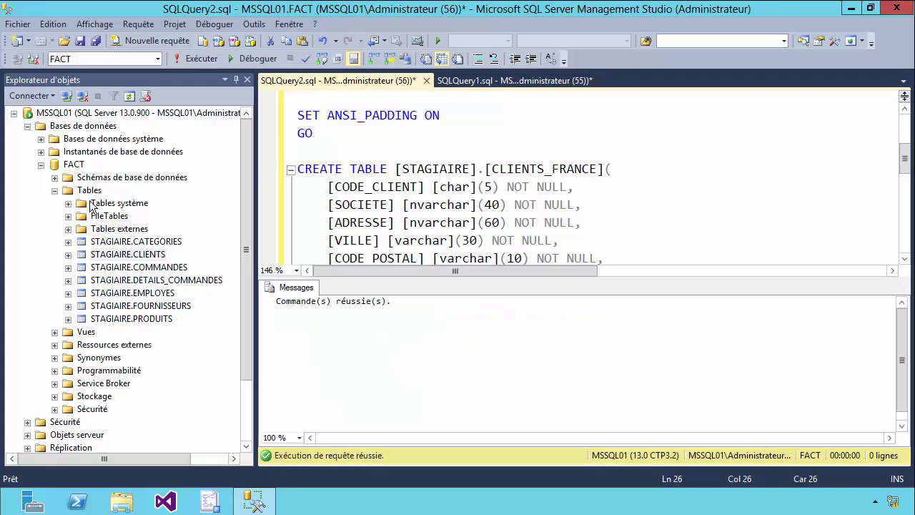
Refresh the Tables folder to show CLIENTS_FRANCE and close the generated script without saving
right_click(91, 191)
click(131, 277)
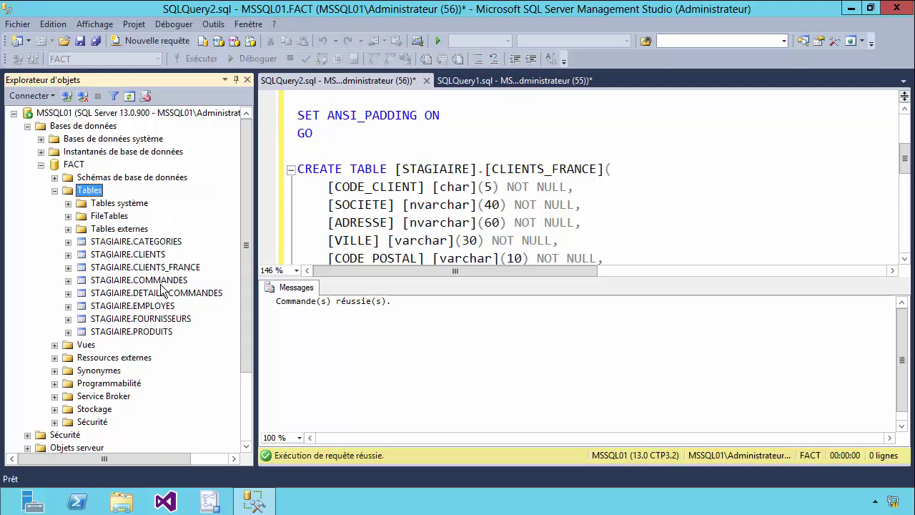
click(155, 269)
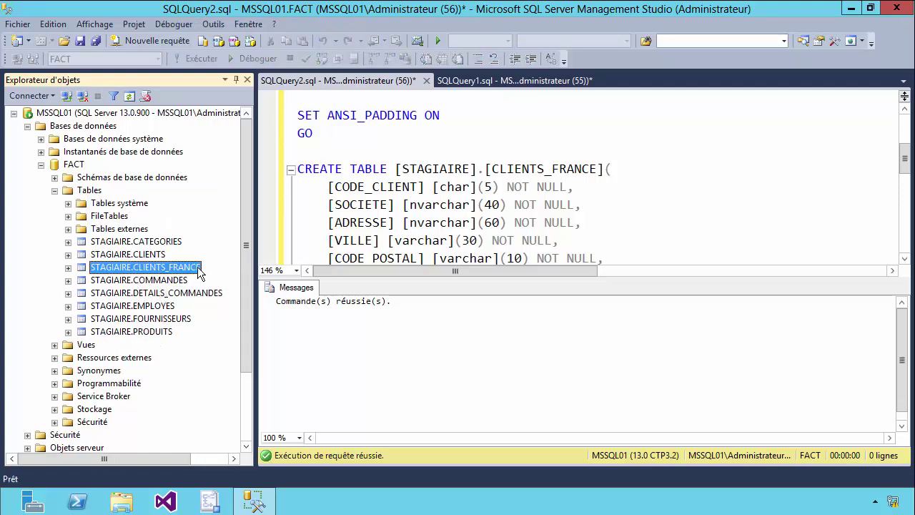
click(634, 258)
scroll(629, 254, down, 3)
drag(471, 255, 298, 91)
click(426, 80)
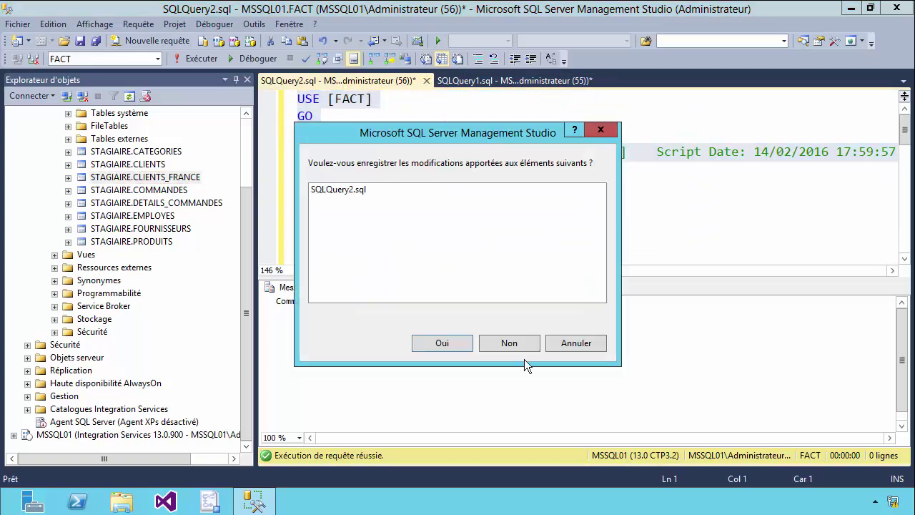
click(509, 344)
Run SELECT * FROM [STAGIAIRE].[CLIENTS_FRANCE] in SQLQuery1, returning 0 rows
text(SE)
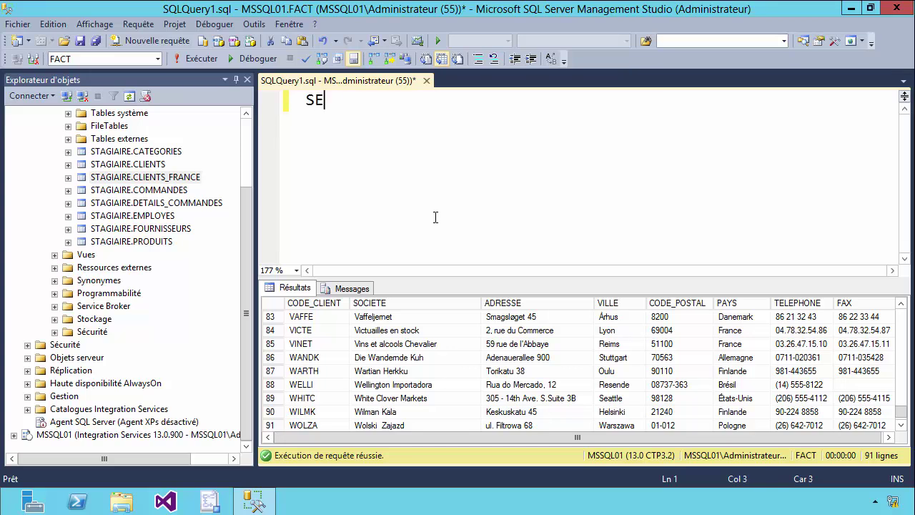
text(LECT * FROM)
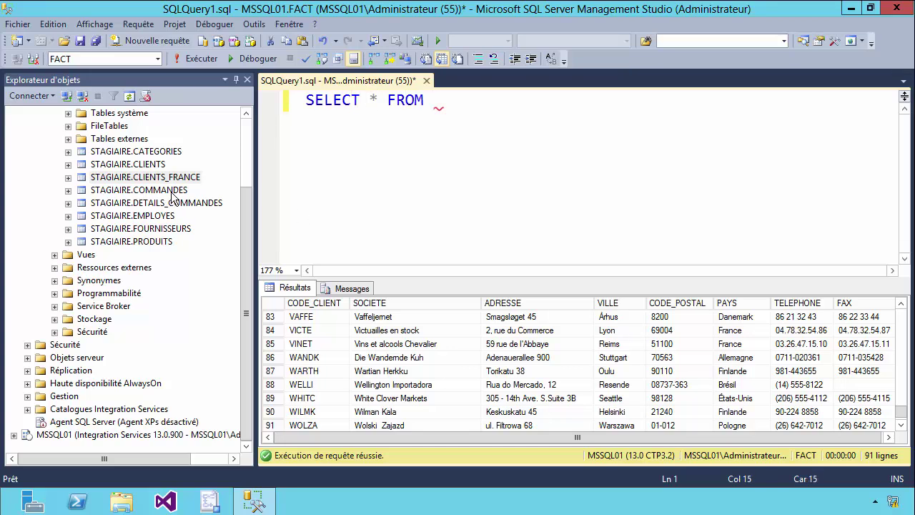
drag(159, 178, 454, 141)
click(453, 141)
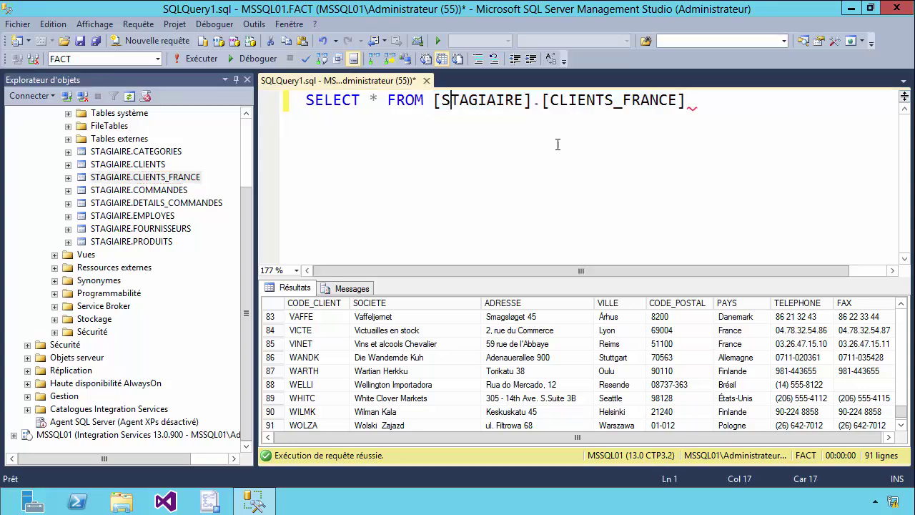
click(206, 60)
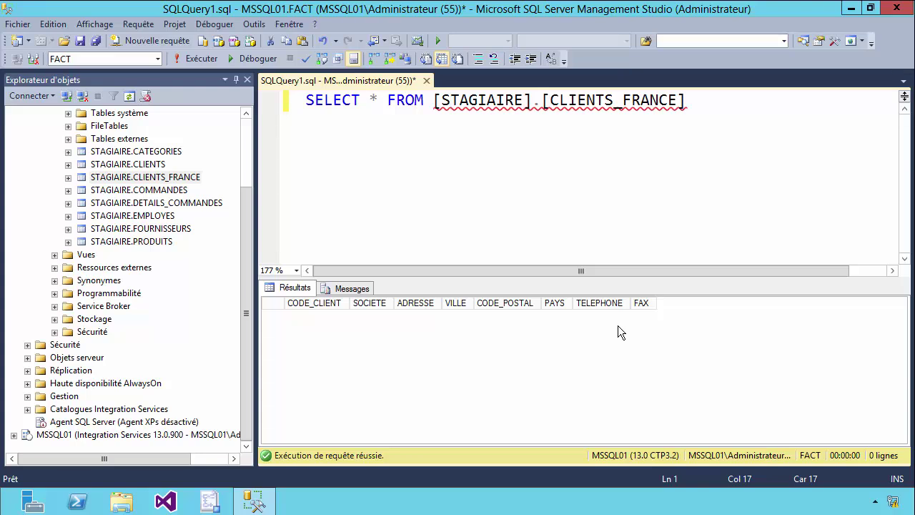
Review the header and 11 client rows of C:\Export_Import\Liste_Clients_France.txt, then return to Management Studio
click(122, 501)
click(63, 257)
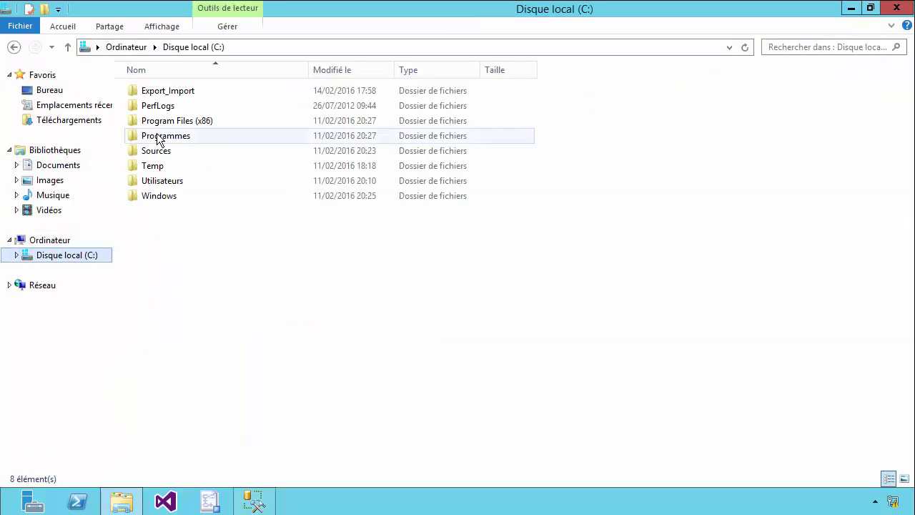
double_click(161, 92)
click(173, 137)
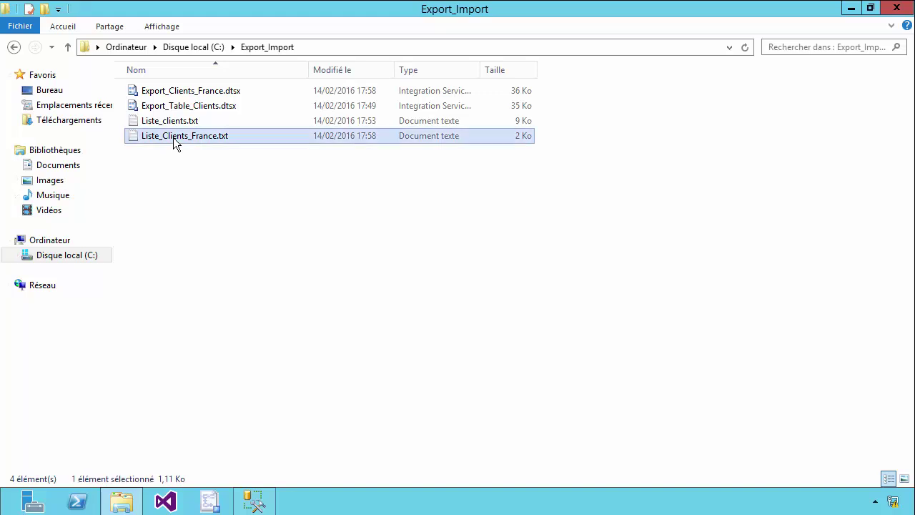
double_click(207, 136)
drag(683, 280, 104, 151)
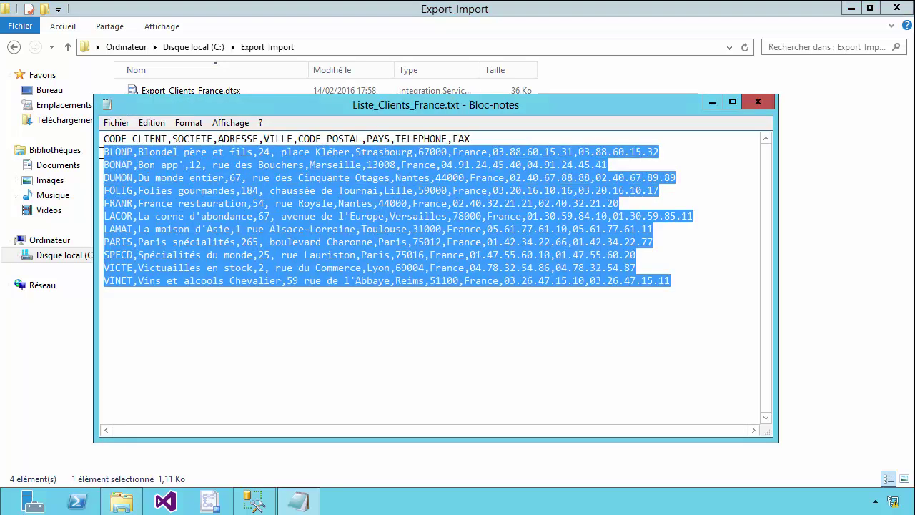
click(758, 104)
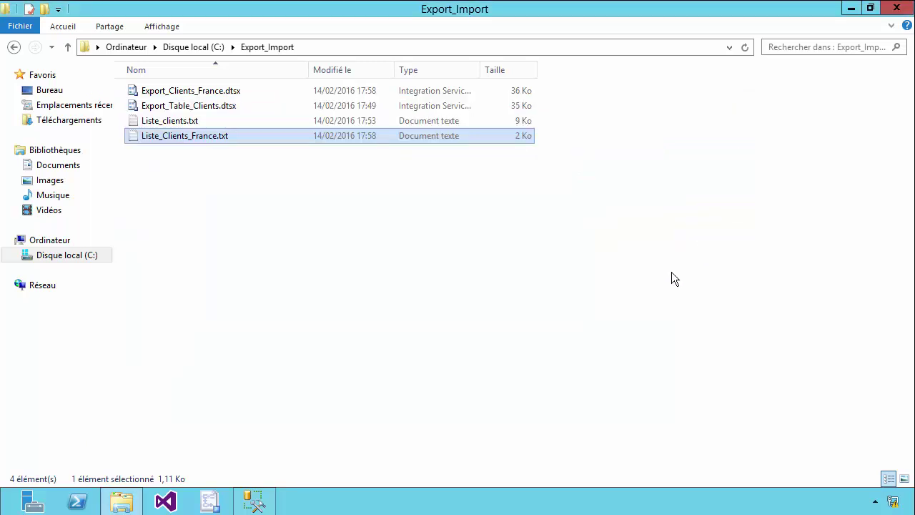
click(274, 506)
drag(246, 198, 247, 139)
Start Importer des données on FACT with Liste_Clients_France.txt as the flat-file source
right_click(75, 166)
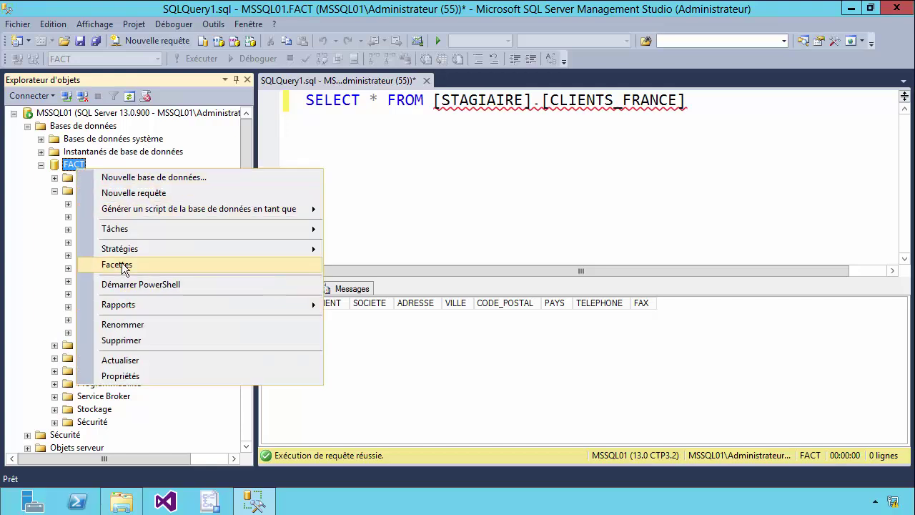
click(123, 229)
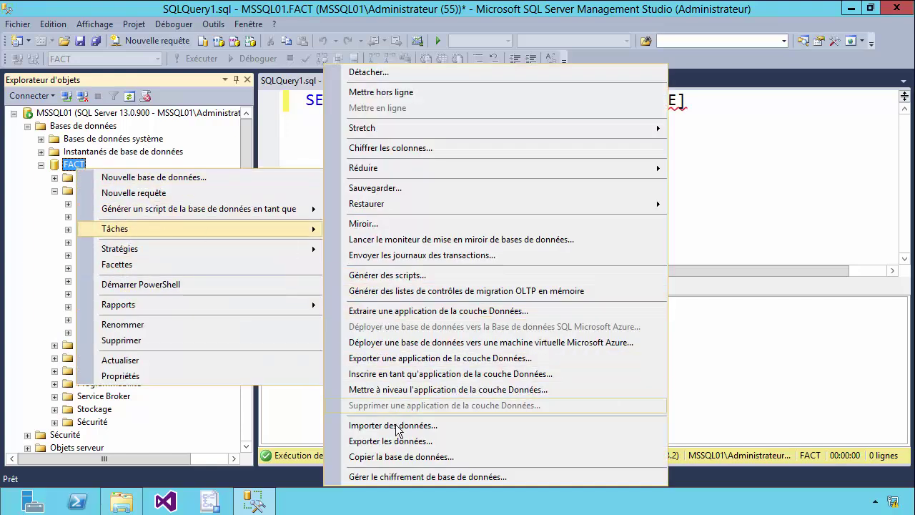
click(396, 425)
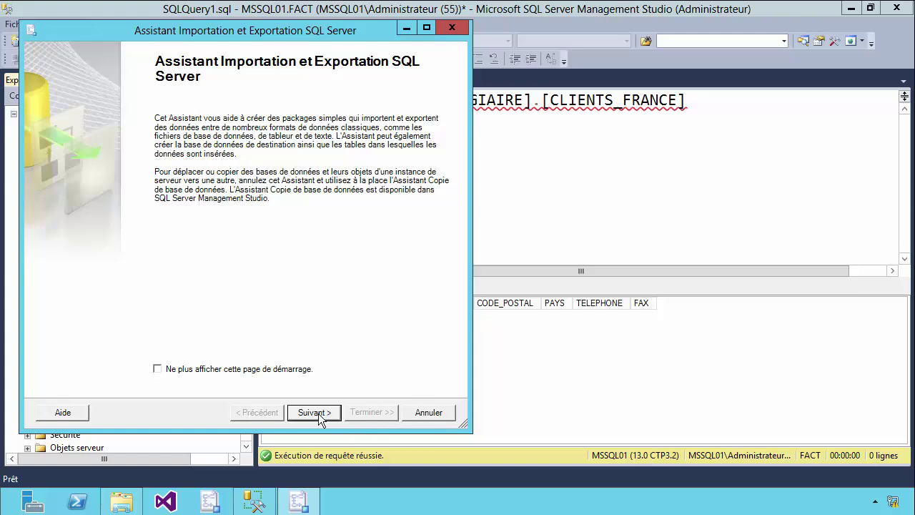
click(319, 413)
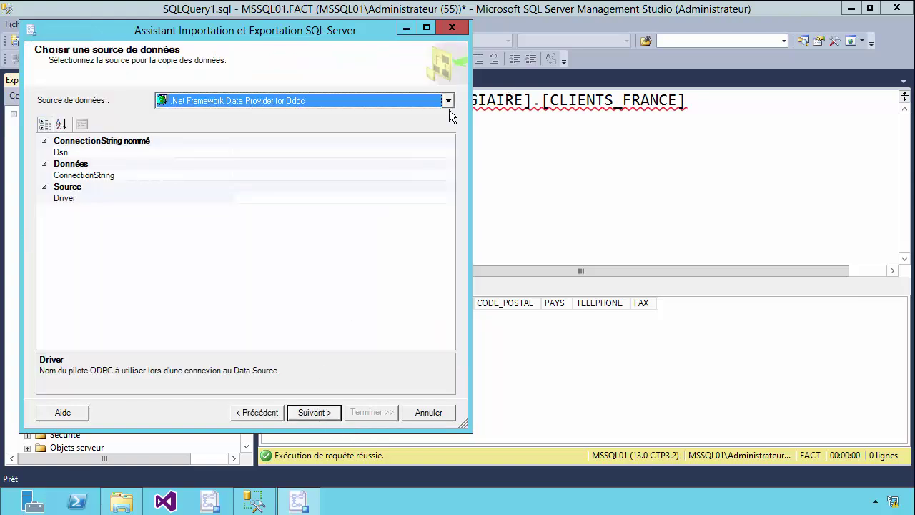
click(448, 102)
drag(451, 130, 455, 156)
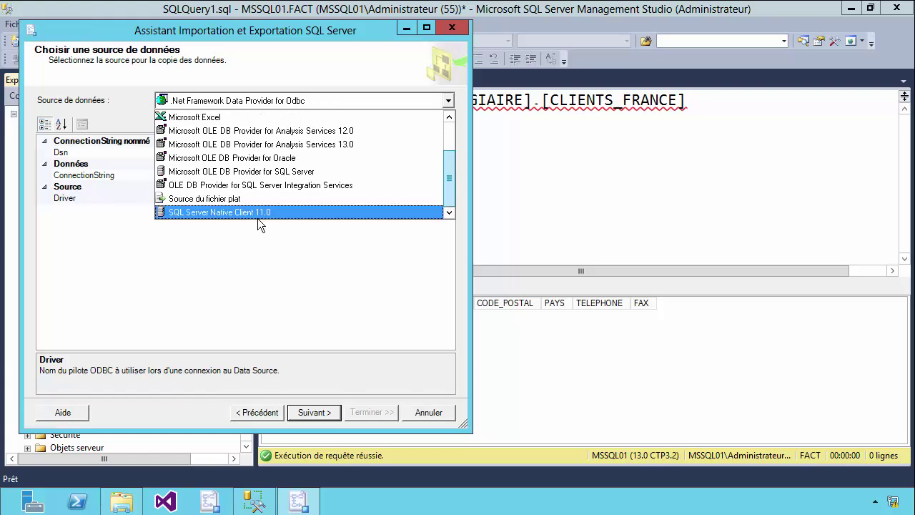
click(236, 200)
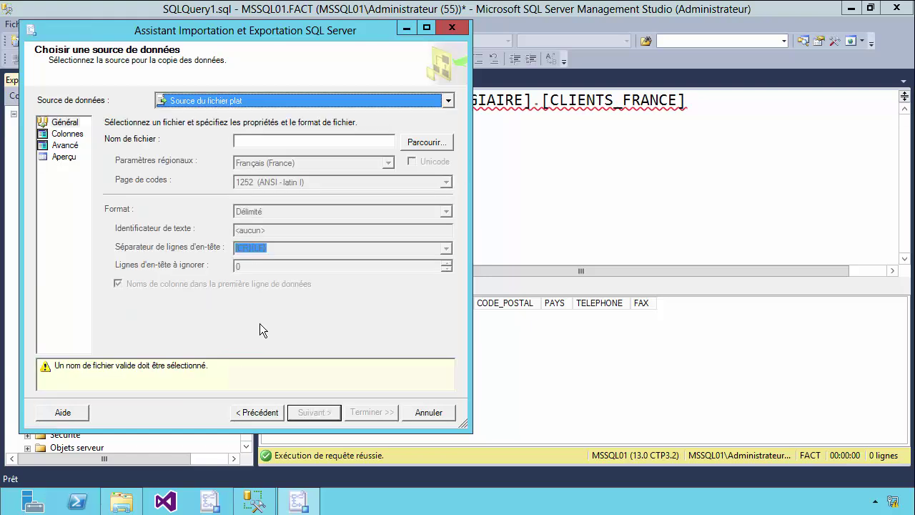
click(427, 143)
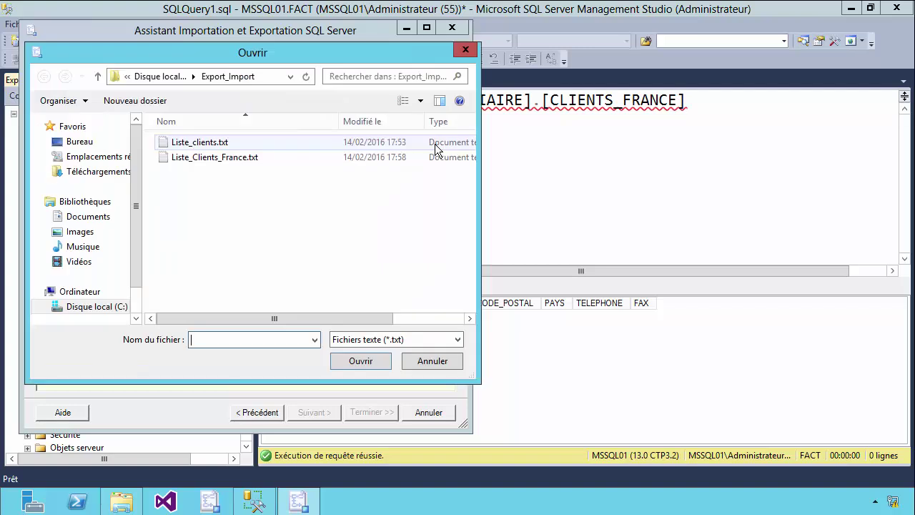
double_click(214, 158)
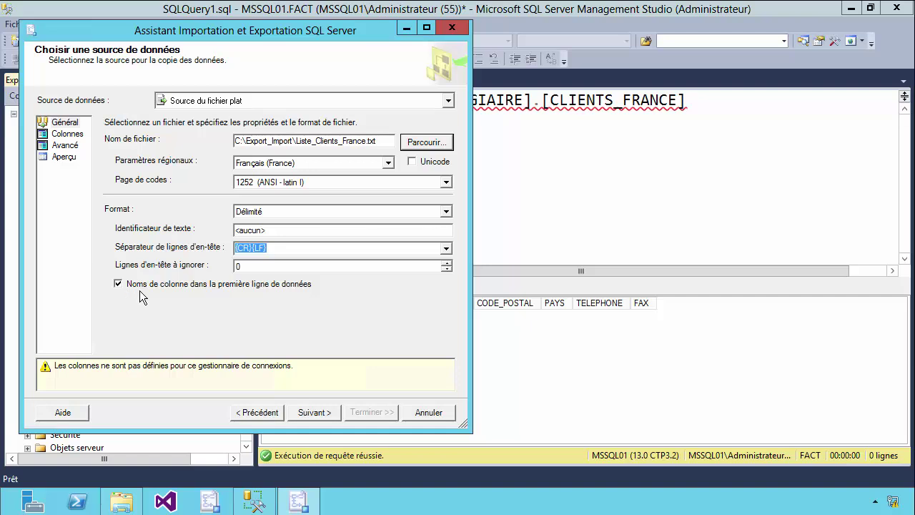
Use comma column and {CR}{LF} row separators and preview the client rows
click(312, 410)
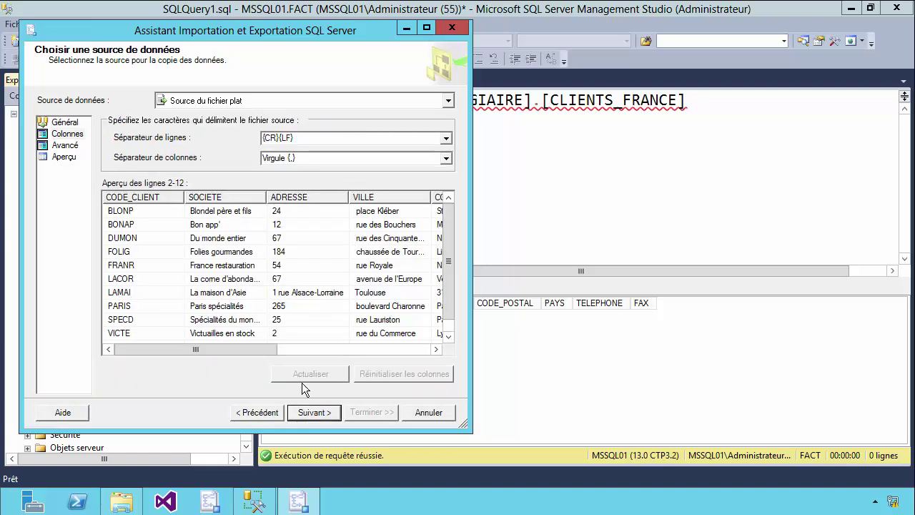
click(333, 158)
click(340, 139)
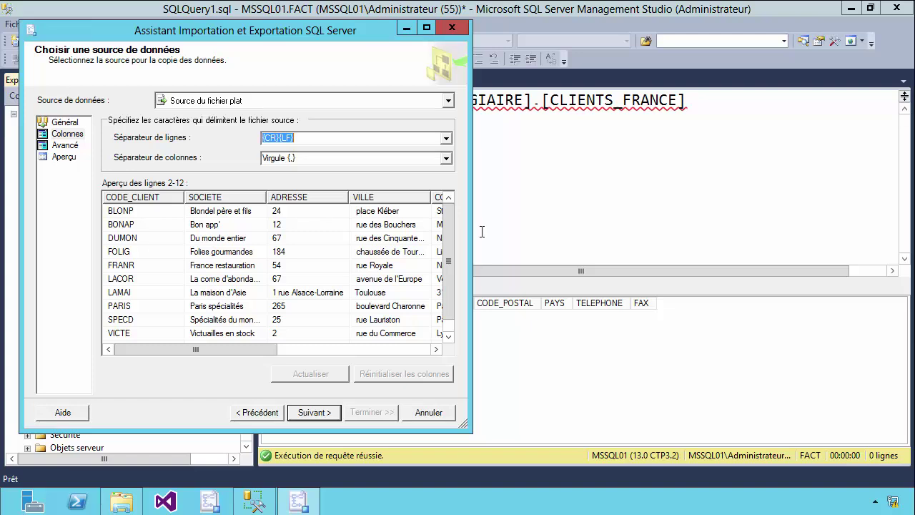
mouse_move(450, 236)
mouse_down()
mouse_move(450, 282)
mouse_move(450, 253)
mouse_up()
drag(266, 201, 329, 201)
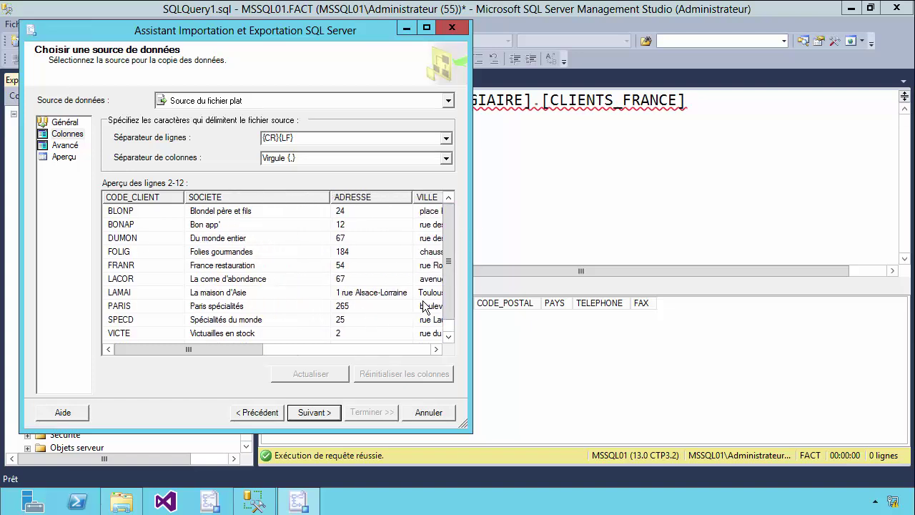
scroll(452, 299, down, 1)
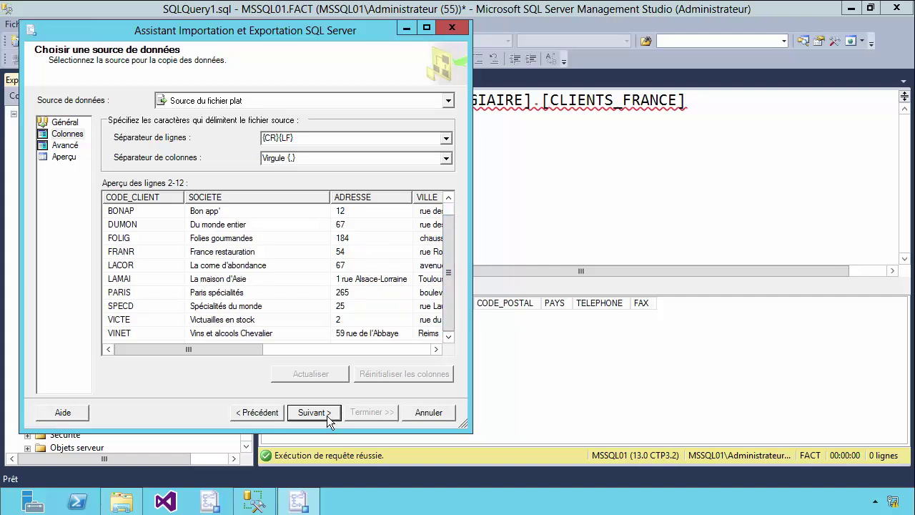
click(327, 414)
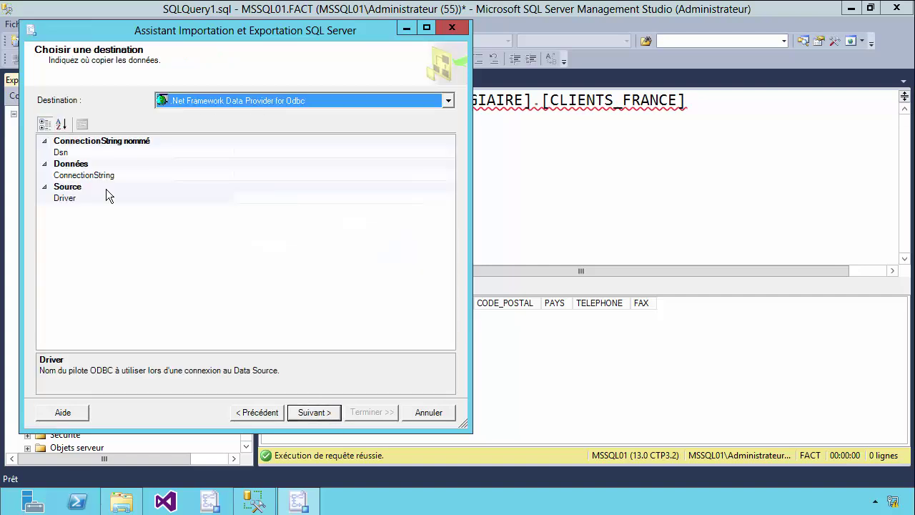
Target MSSQL01 through SQL Server Native Client 11.0 with SQL Server authentication, entering the login credentials
click(448, 105)
drag(449, 123, 450, 170)
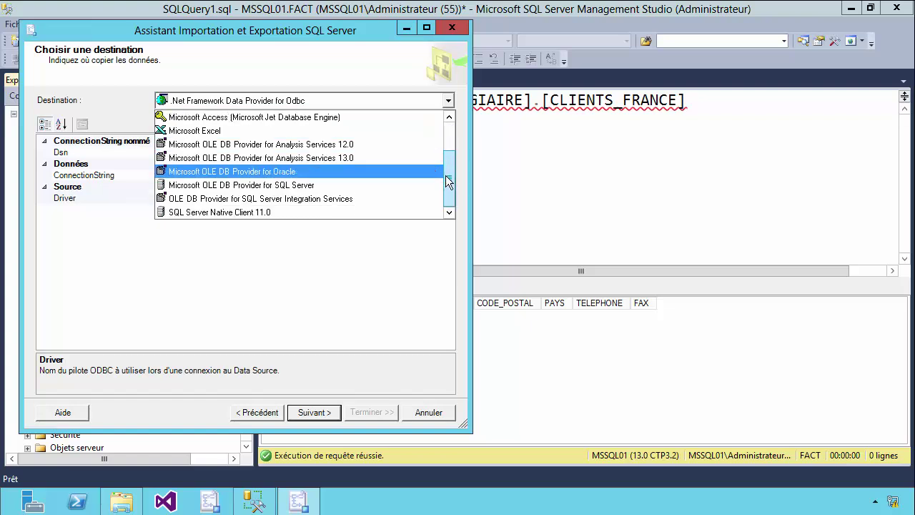
click(233, 213)
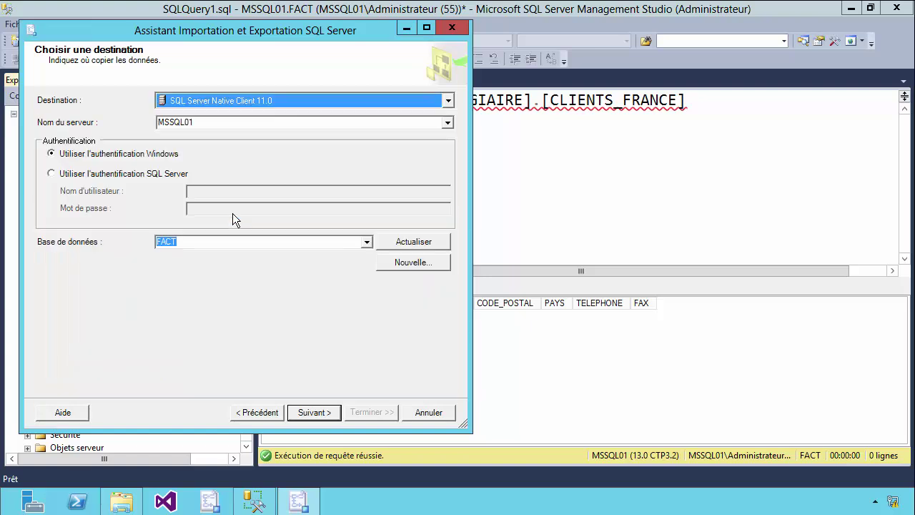
double_click(186, 127)
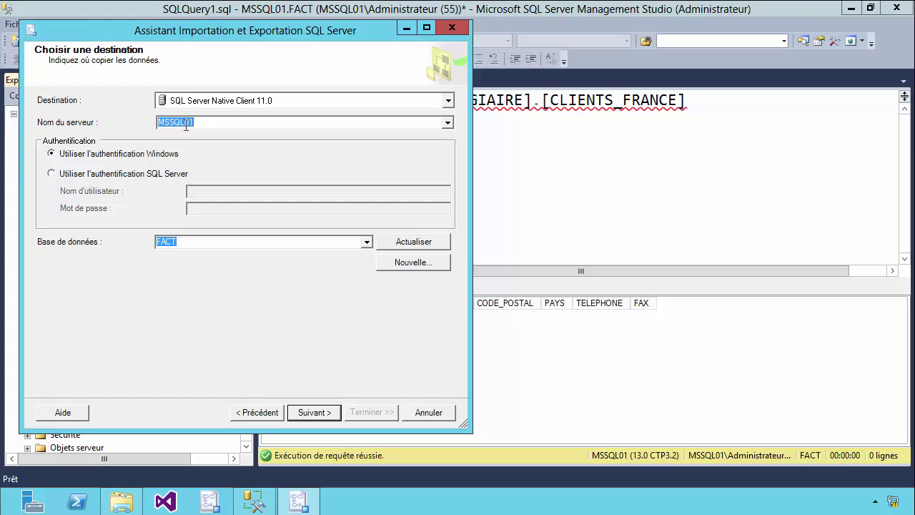
click(161, 175)
click(211, 192)
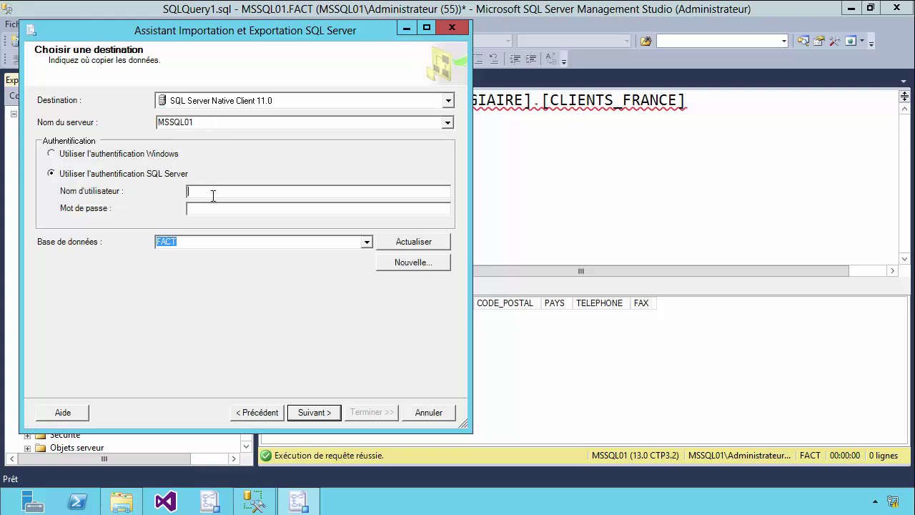
text(STAGIAIREPa)
Send the text file into the existing [STAGIAIRE].[CLIENTS_FRANCE] table after previewing the rows
click(309, 414)
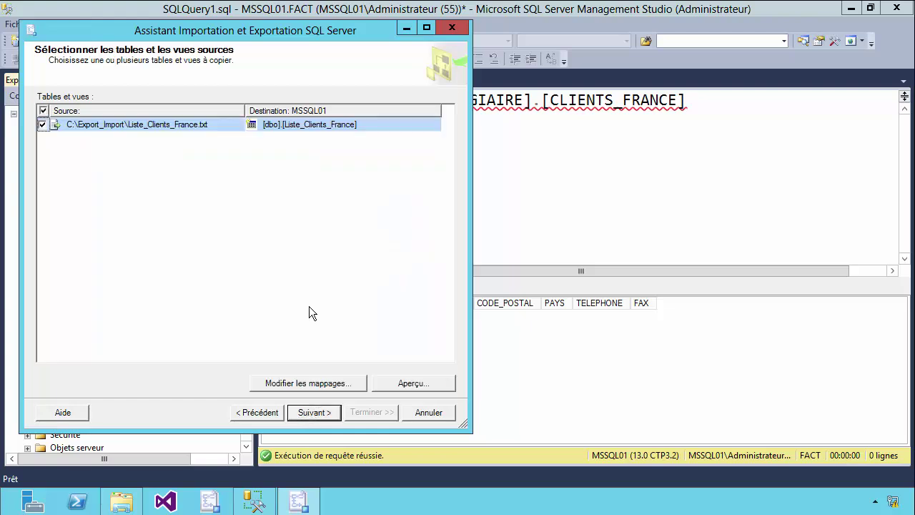
click(427, 125)
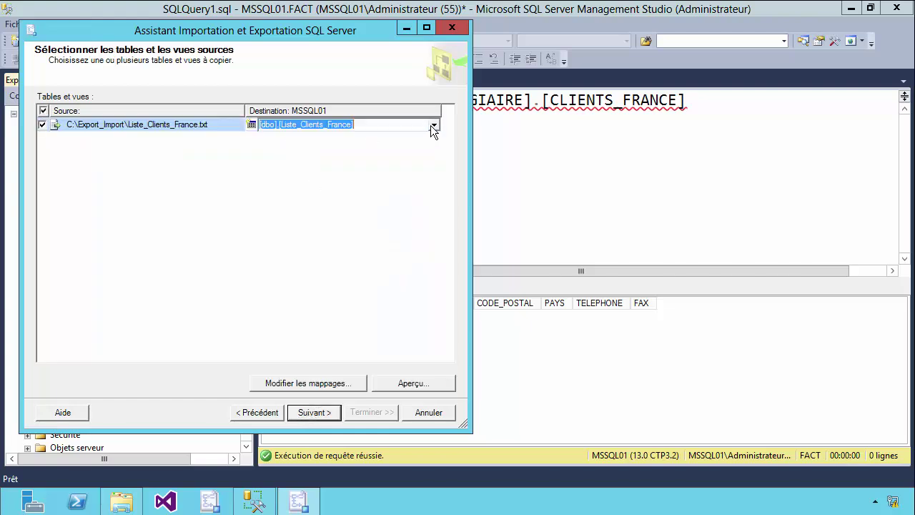
click(433, 124)
drag(438, 159, 439, 181)
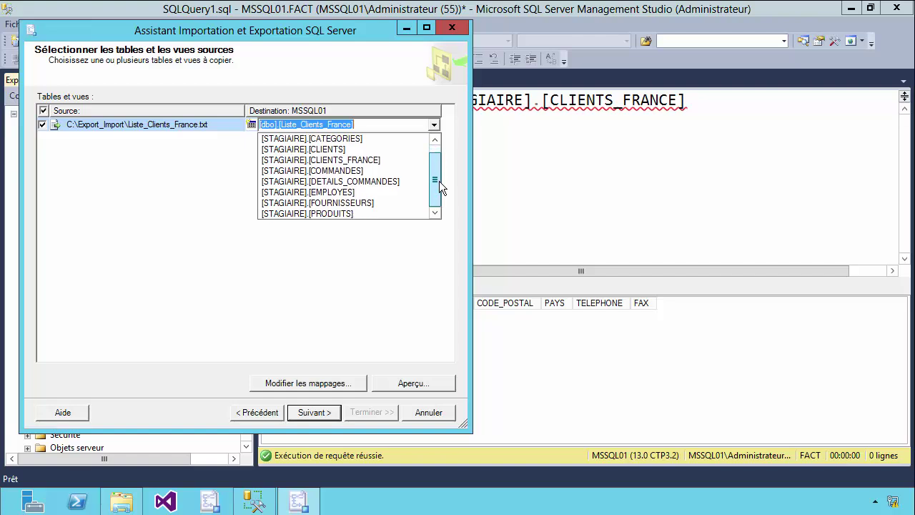
click(346, 160)
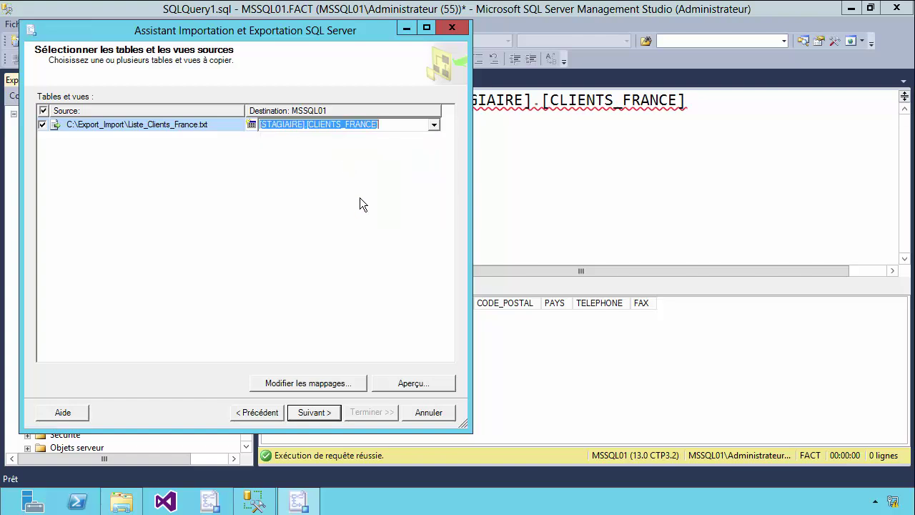
click(409, 384)
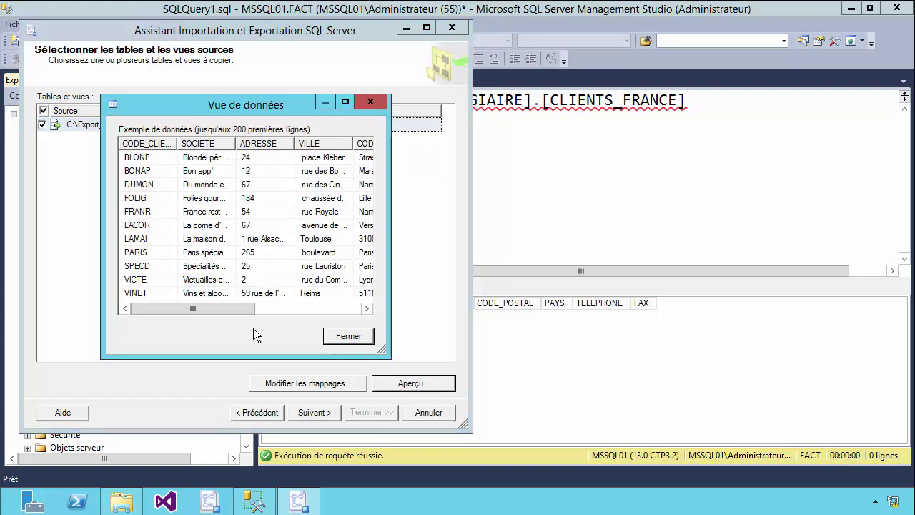
drag(257, 308, 318, 308)
click(348, 335)
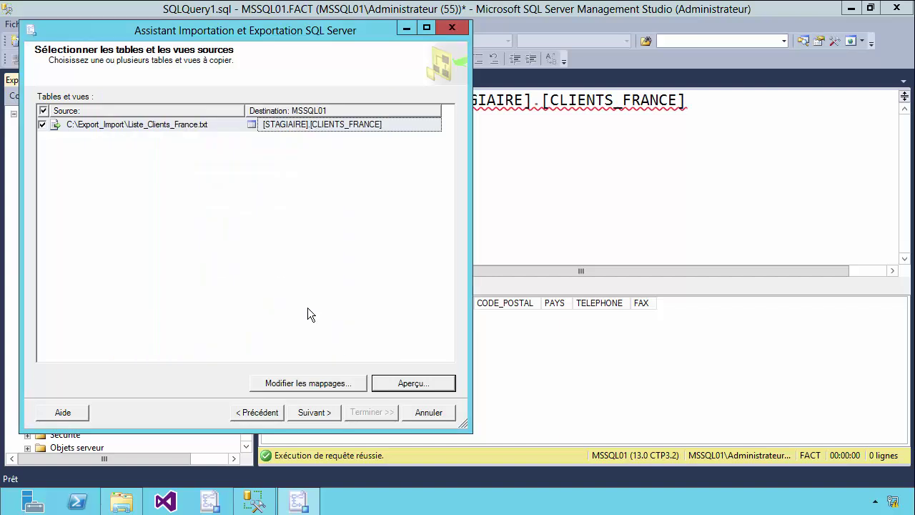
click(312, 414)
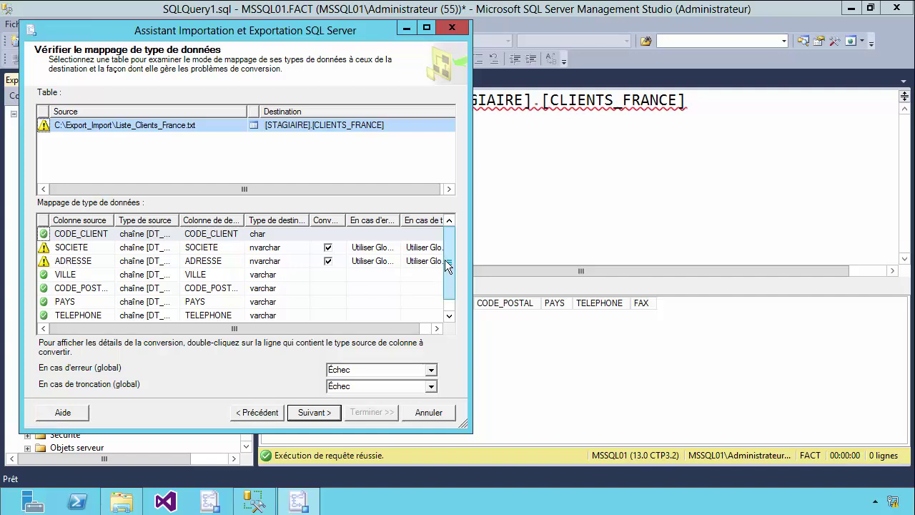
Widen the mapping grid columns to read source types like DT_STR and names like CODE_POSTAL
drag(449, 266, 451, 281)
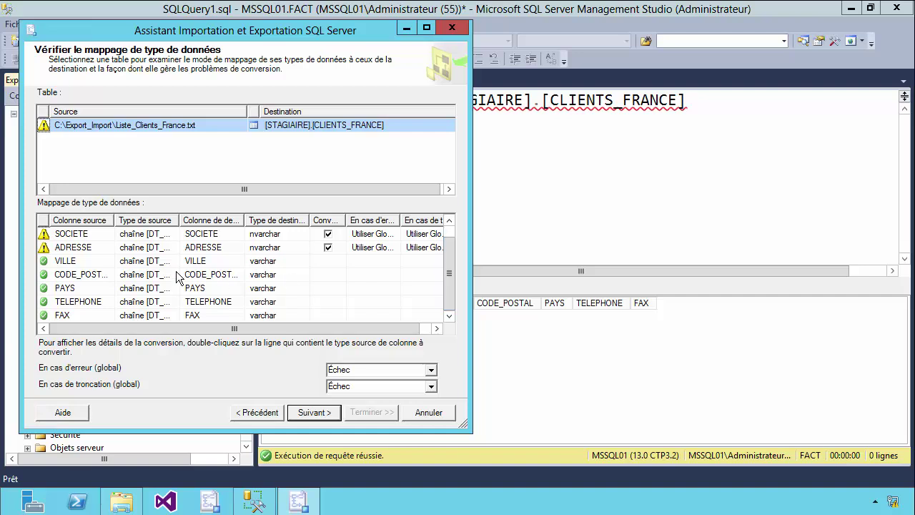
drag(180, 221, 217, 221)
drag(282, 221, 318, 221)
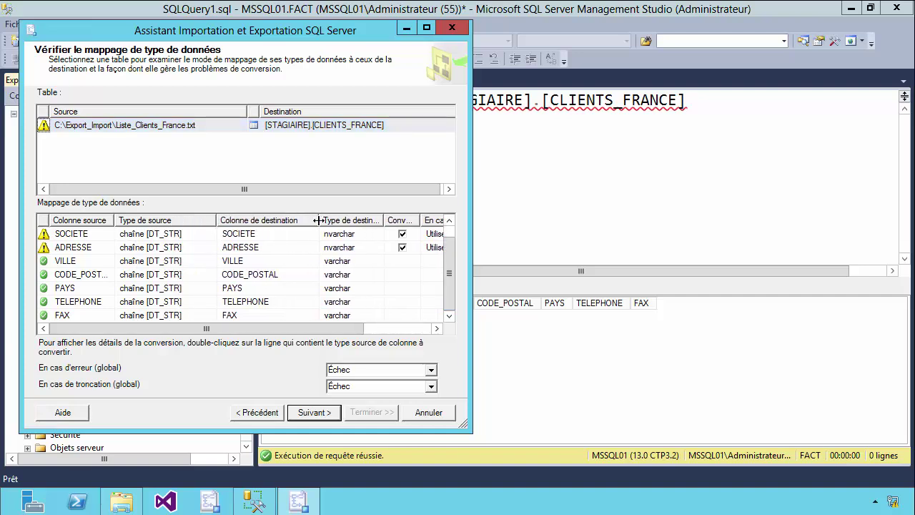
drag(384, 221, 408, 221)
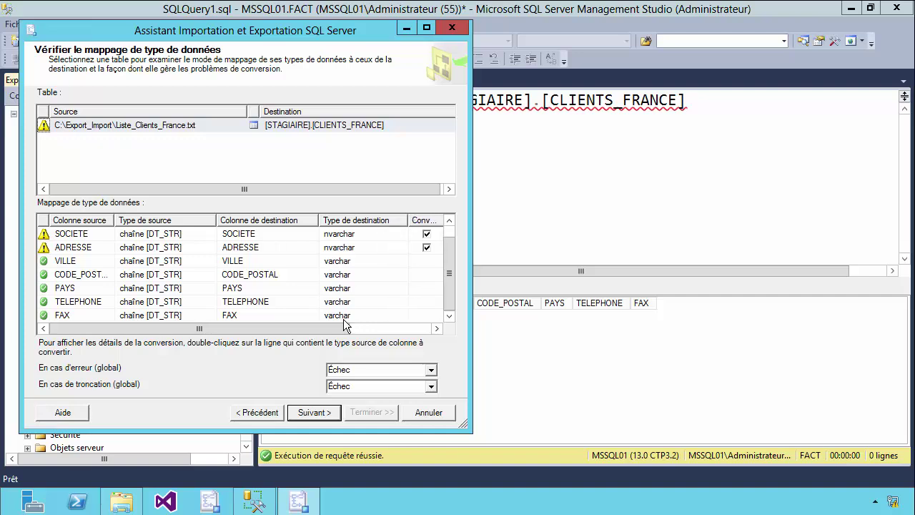
drag(327, 329, 399, 271)
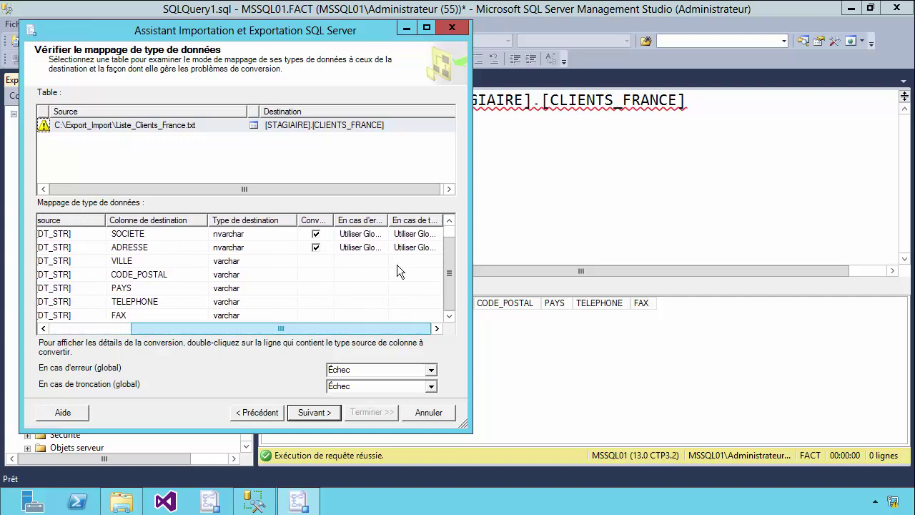
drag(388, 221, 415, 221)
drag(396, 328, 333, 330)
Inspect the SOCIETE and ADRESSE nvarchar conversions and accept the mappings
click(325, 235)
click(329, 243)
click(328, 239)
click(331, 245)
click(329, 236)
click(329, 247)
click(328, 236)
click(329, 246)
click(327, 236)
click(327, 249)
drag(355, 330, 294, 331)
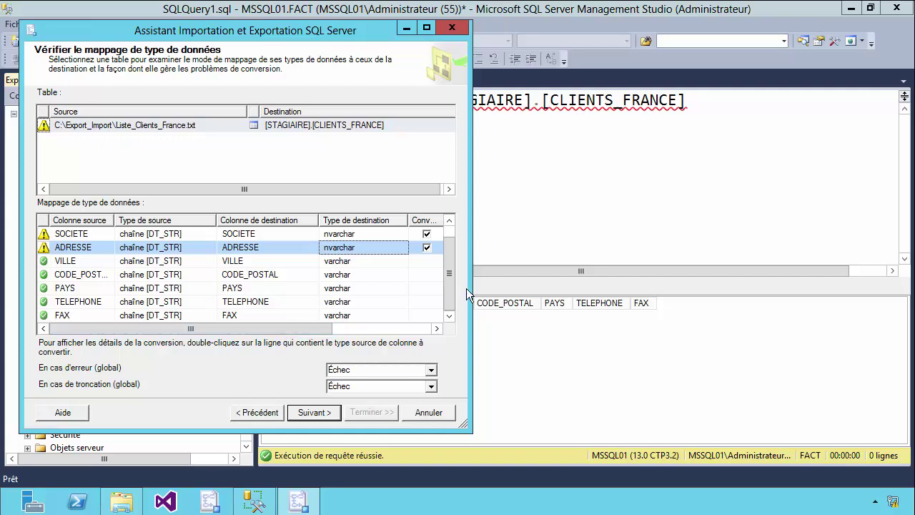
scroll(450, 287, up, 1)
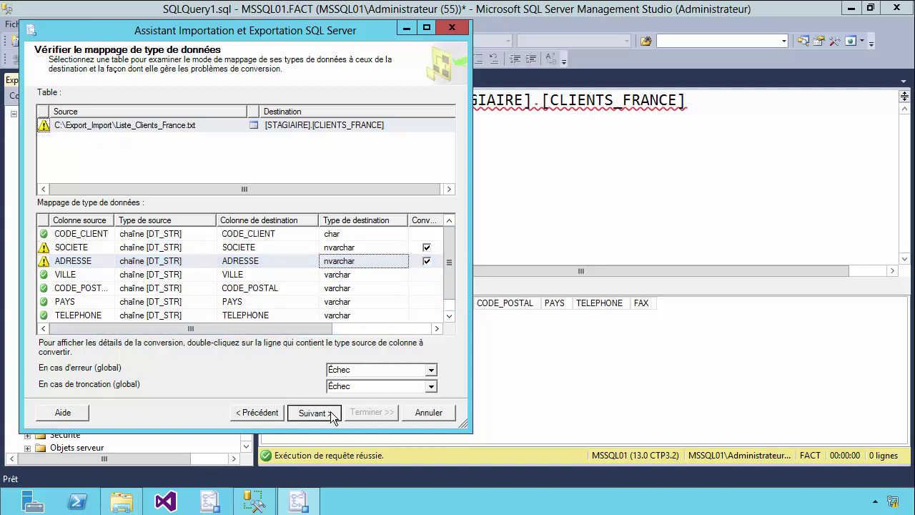
click(314, 413)
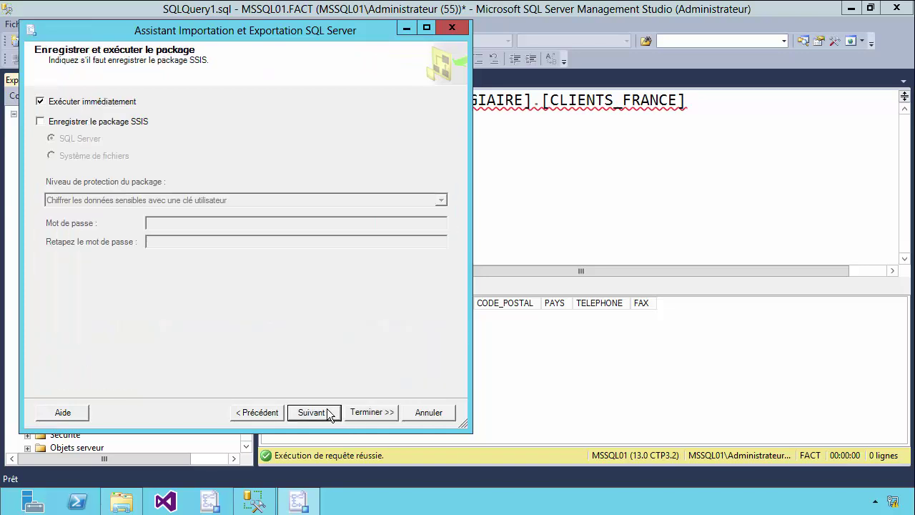
Choose to run immediately and also save the SSIS package to Système de fichiers
click(90, 125)
click(84, 157)
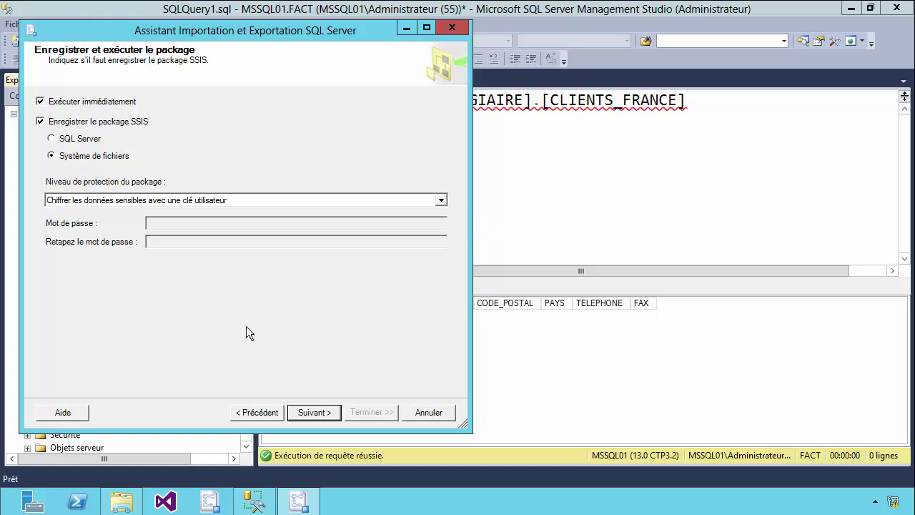
click(300, 413)
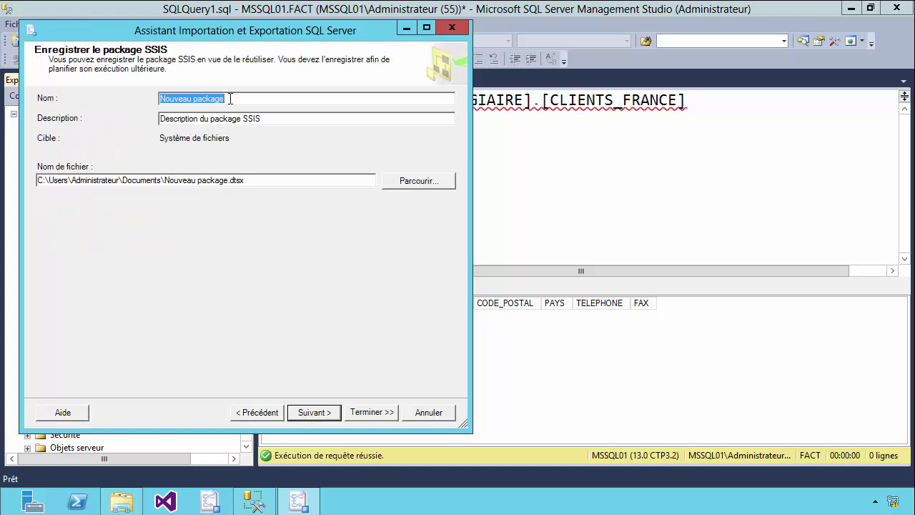
Name the package Import_Clients_France, described 'Import des clients Francais', saved under C:Export_Import
key(BackSpace)
text(Import)
text(8clien)
key(BackSpace)
key(BackSpace)
key(BackSpace)
key(BackSpace)
key(BackSpace)
key(BackSpace)
text(_Clients)
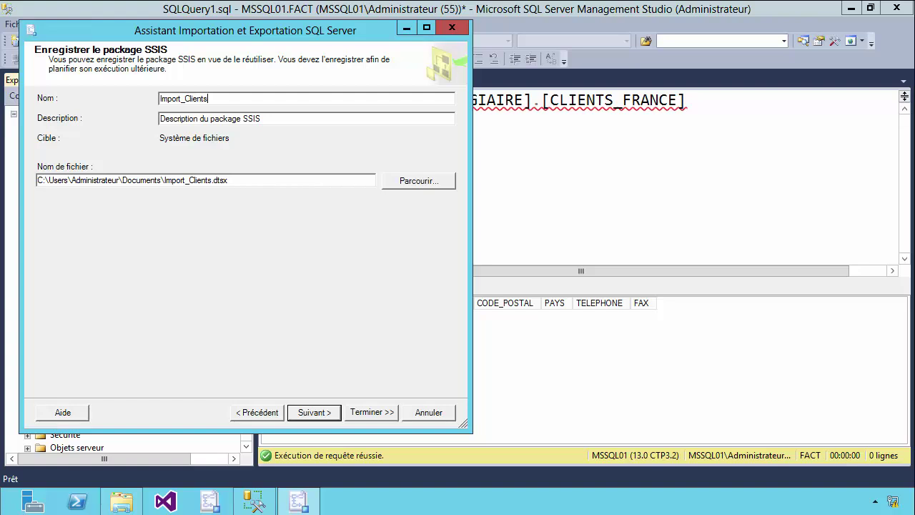
text(_France)
drag(160, 119, 527, 118)
text(Import des c)
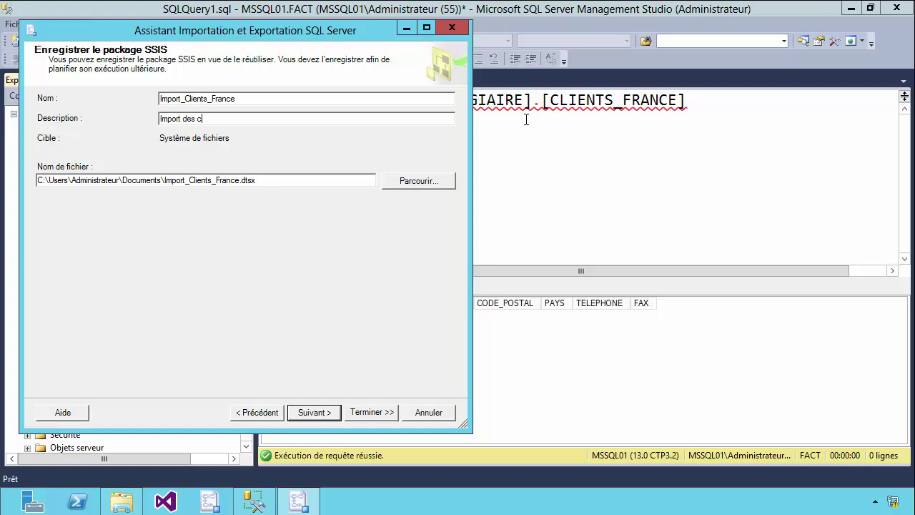
text(lients Franc)
text(ais)
drag(162, 180, 31, 184)
text(C:Export)
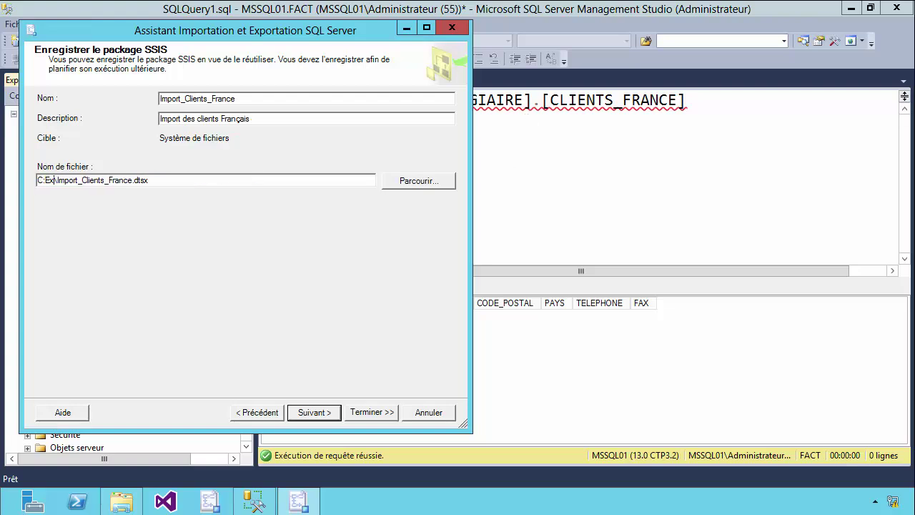
text(_Impor)
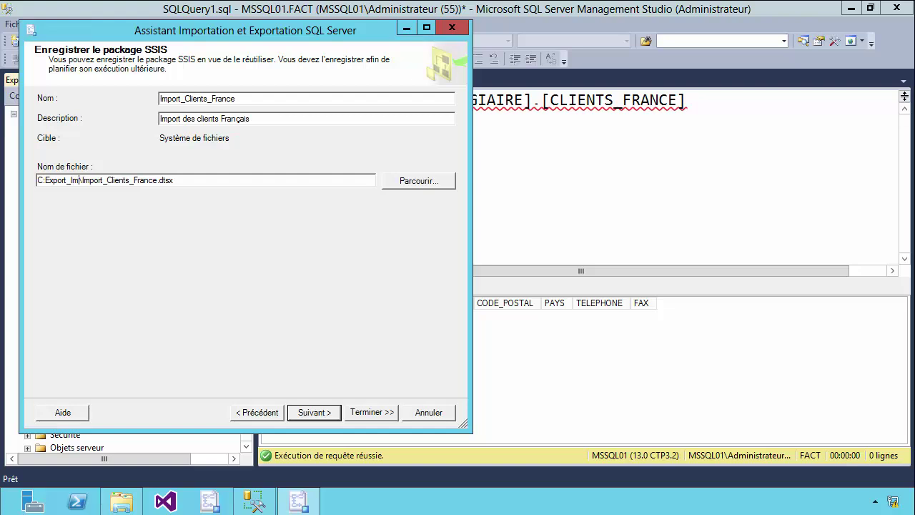
text(t)
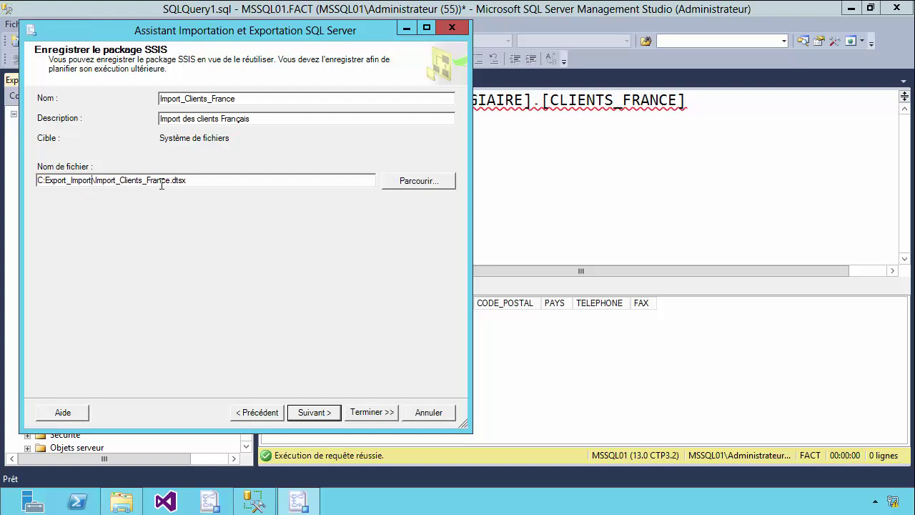
drag(188, 182, 91, 183)
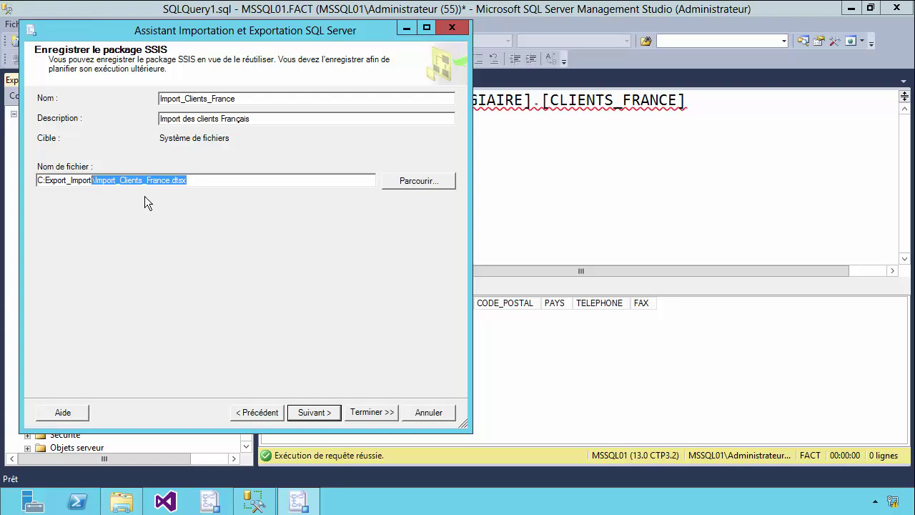
Correct the path to C:\Export_Import and finish the wizard, copying 11 rows into CLIENTS_FRANCE
click(313, 411)
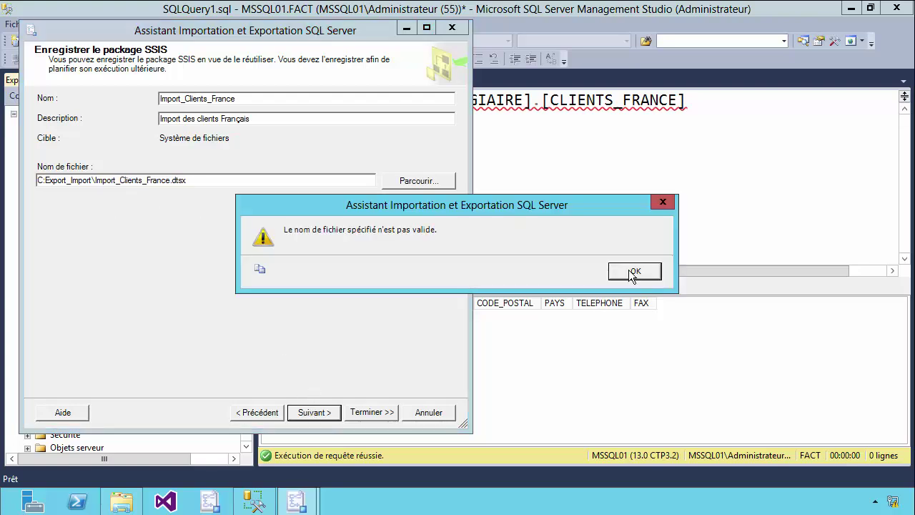
click(634, 272)
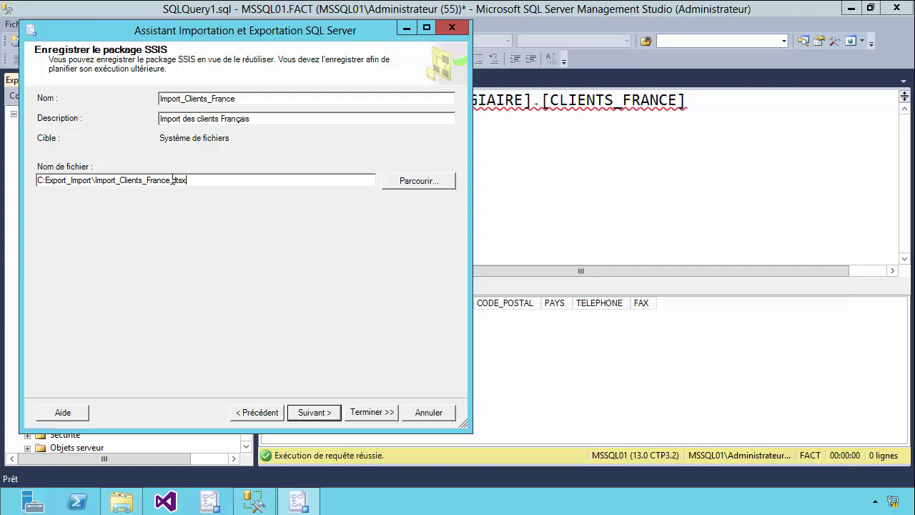
text(\)
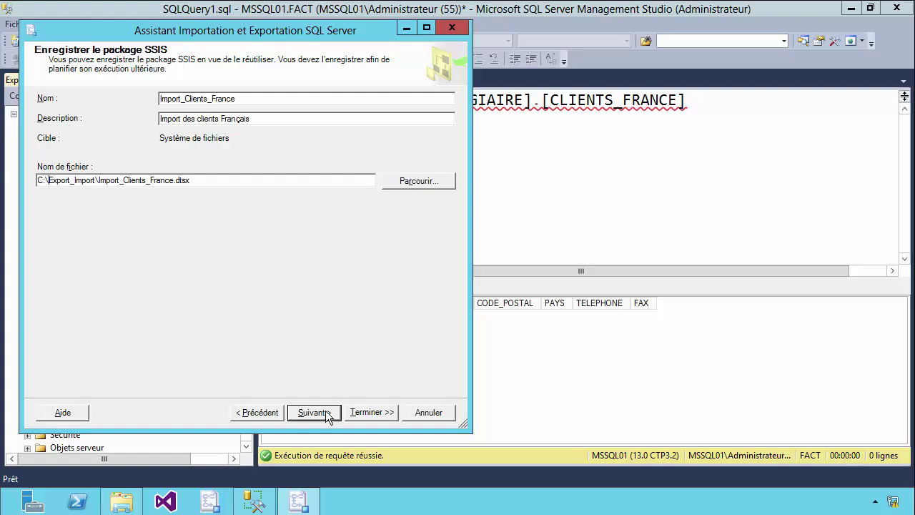
click(326, 413)
drag(38, 101, 304, 218)
click(303, 229)
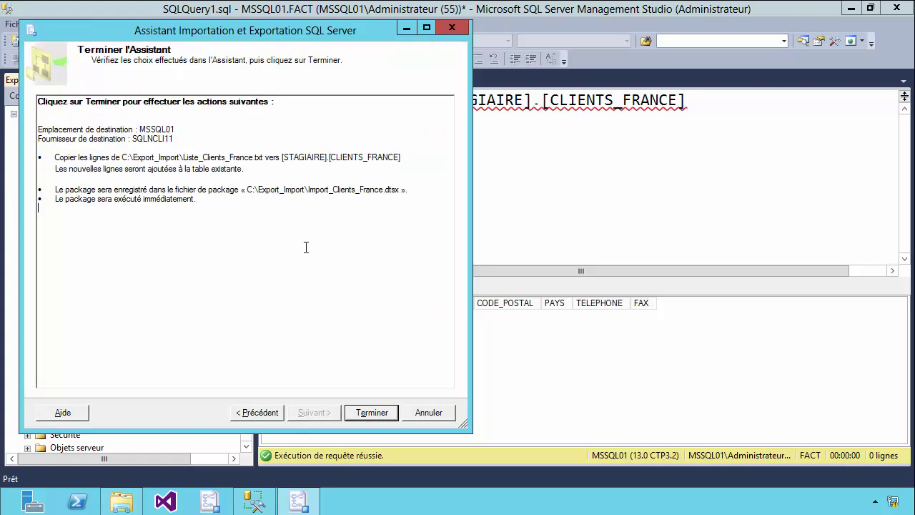
click(365, 414)
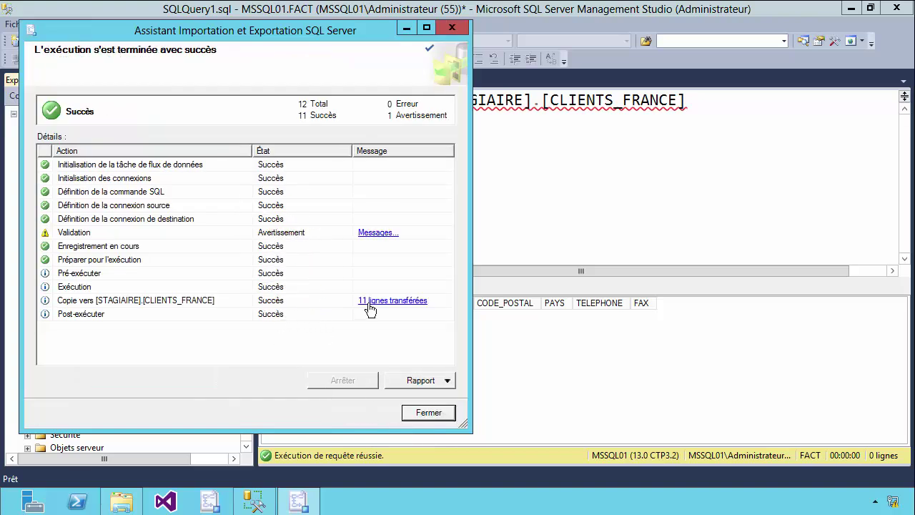
click(429, 411)
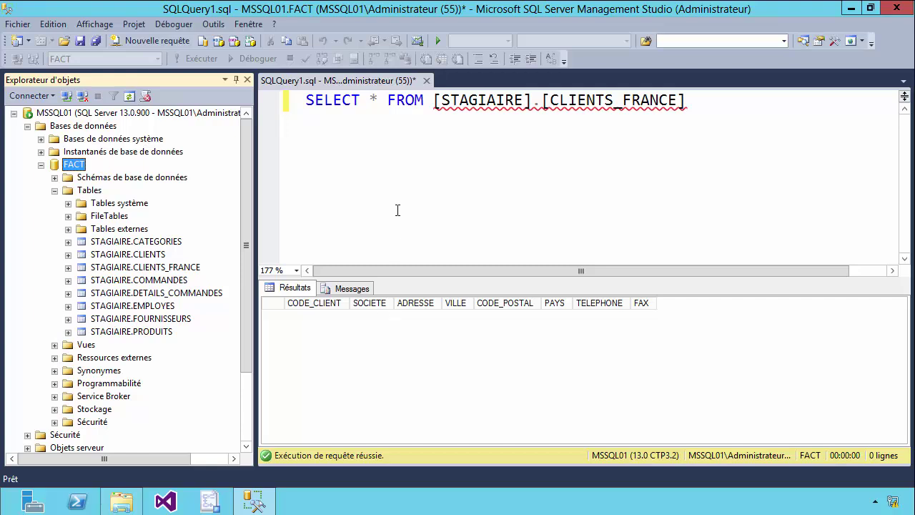
Re-run SELECT * FROM [STAGIAIRE].[CLIENTS_FRANCE] and check the 11 imported client rows
drag(690, 106, 223, 106)
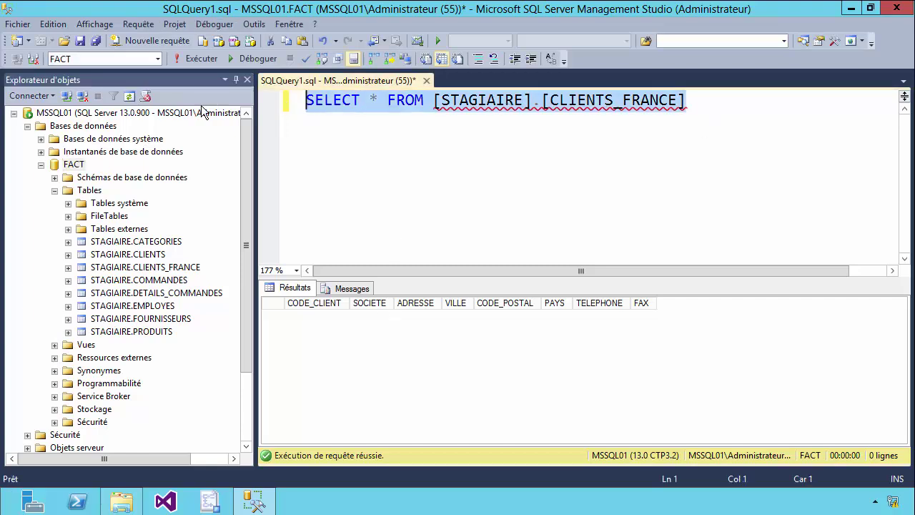
click(199, 59)
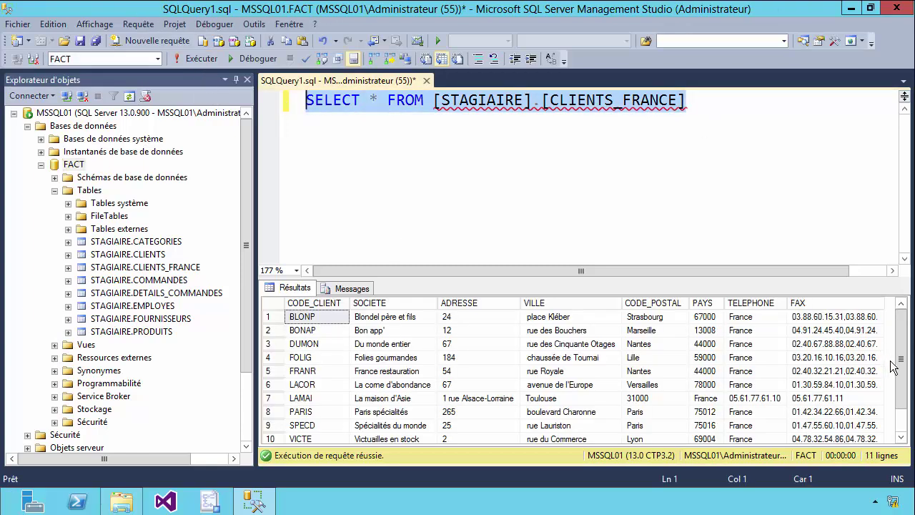
scroll(894, 368, down, 1)
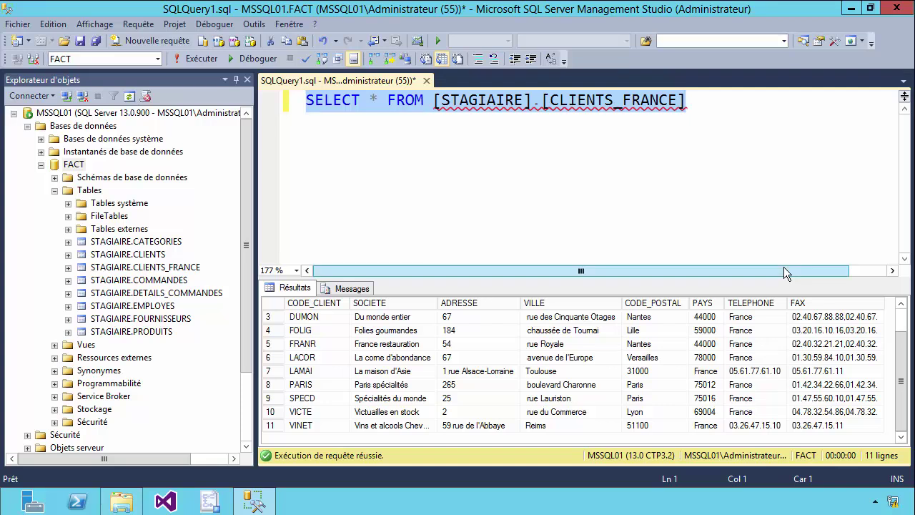
Import Export_Clients_France.dtsx into the Integration Services File System package store
click(40, 165)
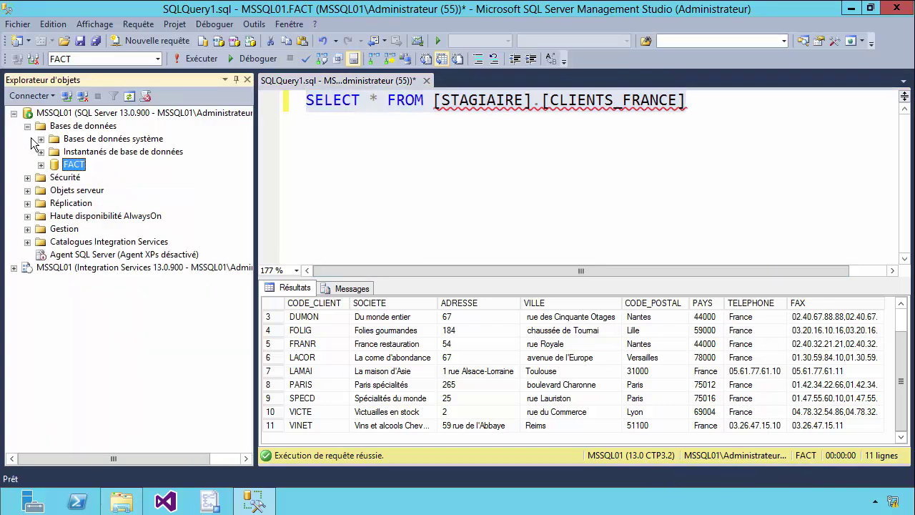
click(27, 126)
click(13, 229)
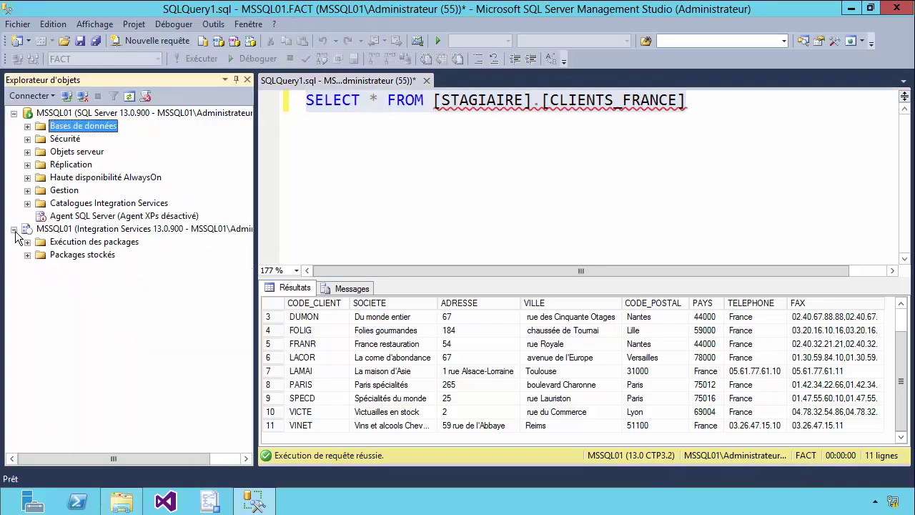
click(27, 255)
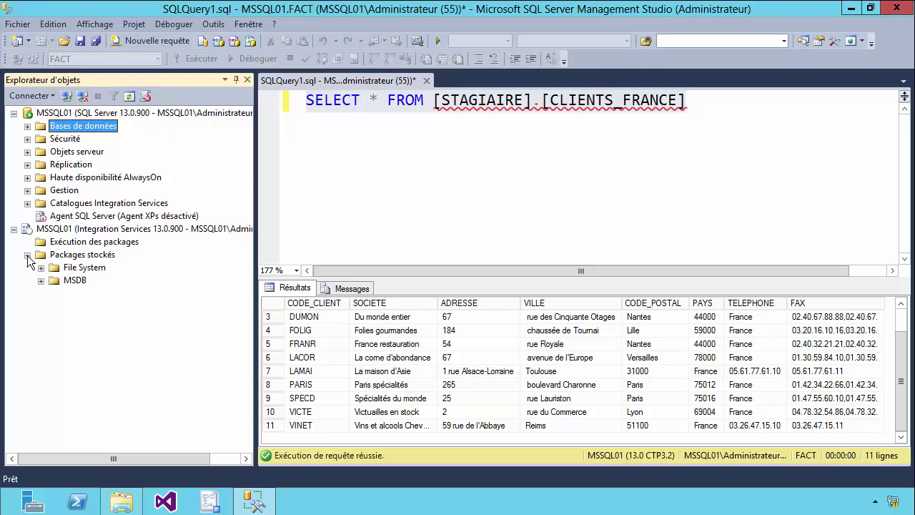
click(41, 268)
right_click(77, 269)
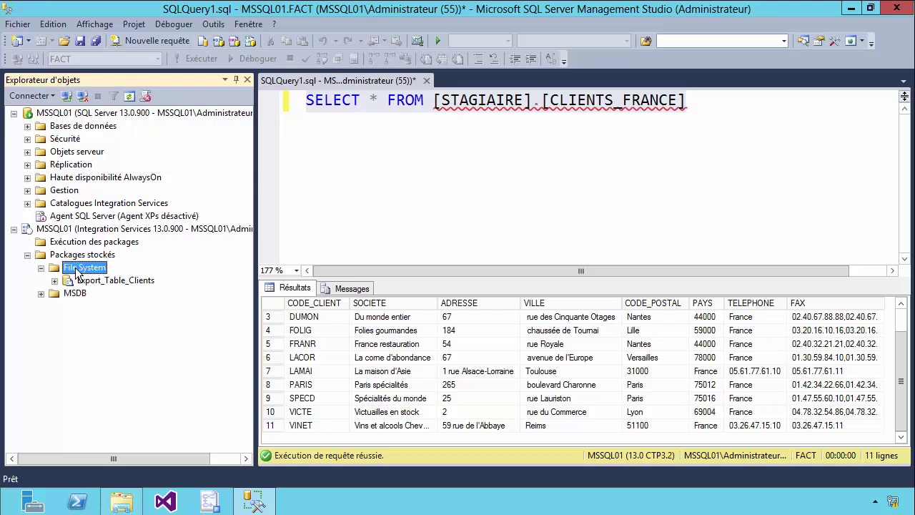
click(128, 293)
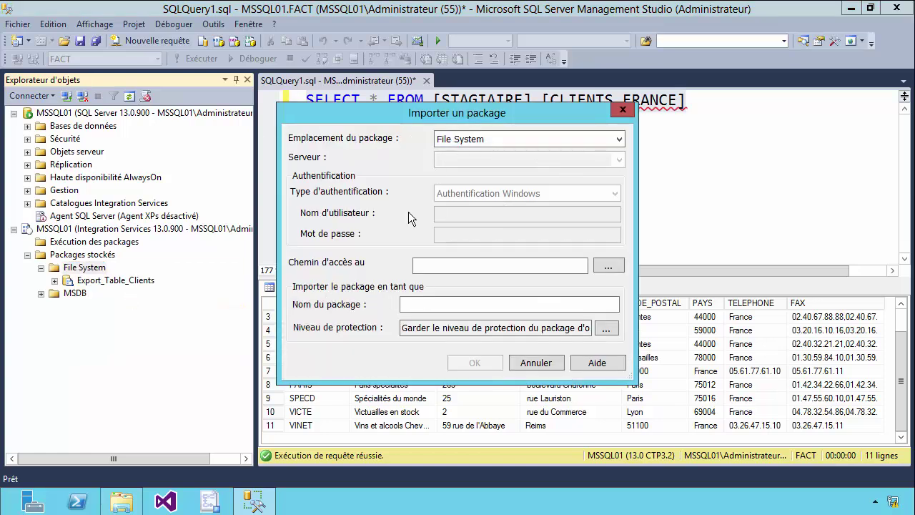
click(608, 265)
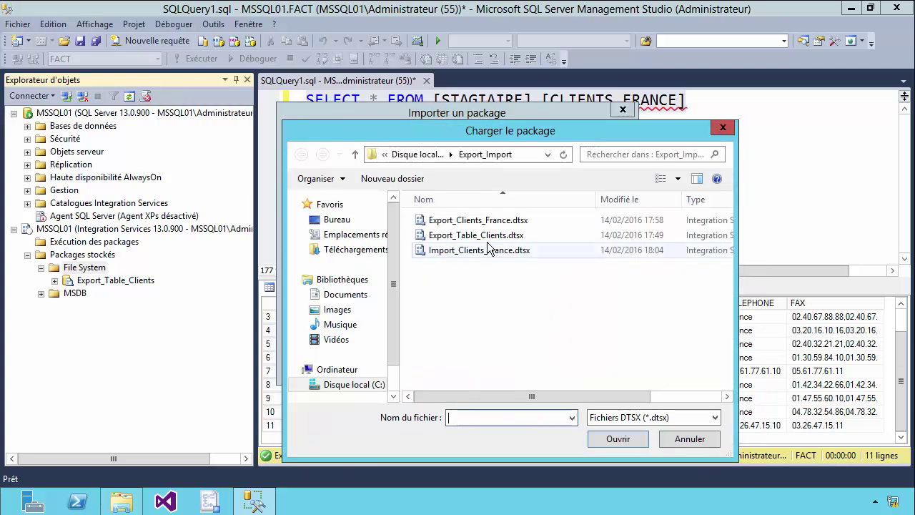
click(458, 220)
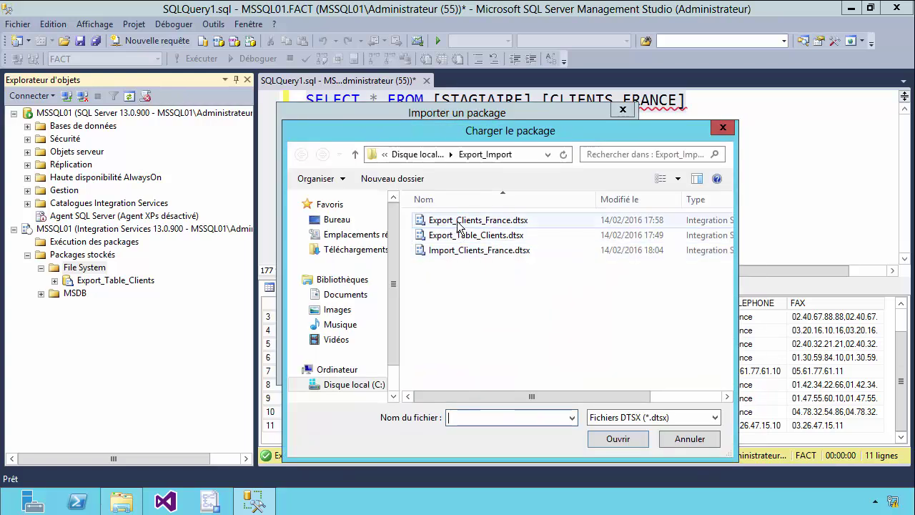
double_click(458, 222)
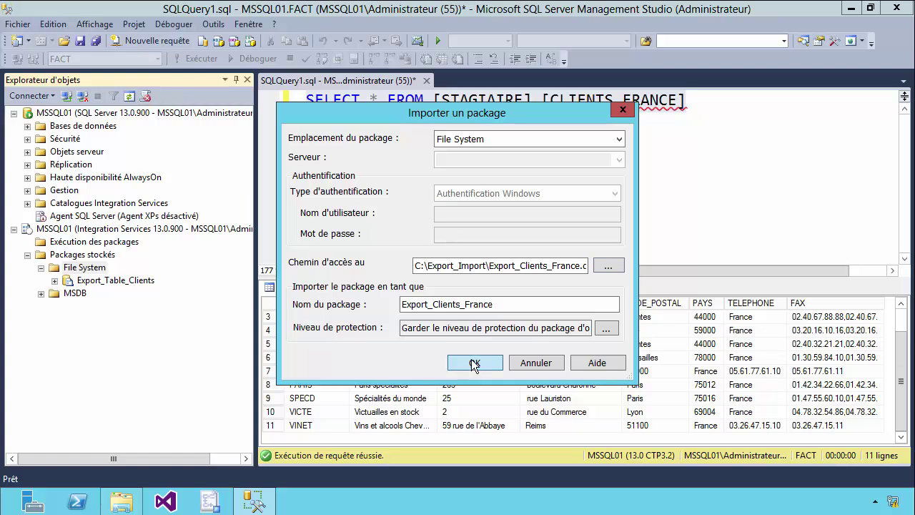
click(472, 363)
Import C:\Export_Import\Import_Clients_France.dtsx into the File System store as well
right_click(98, 270)
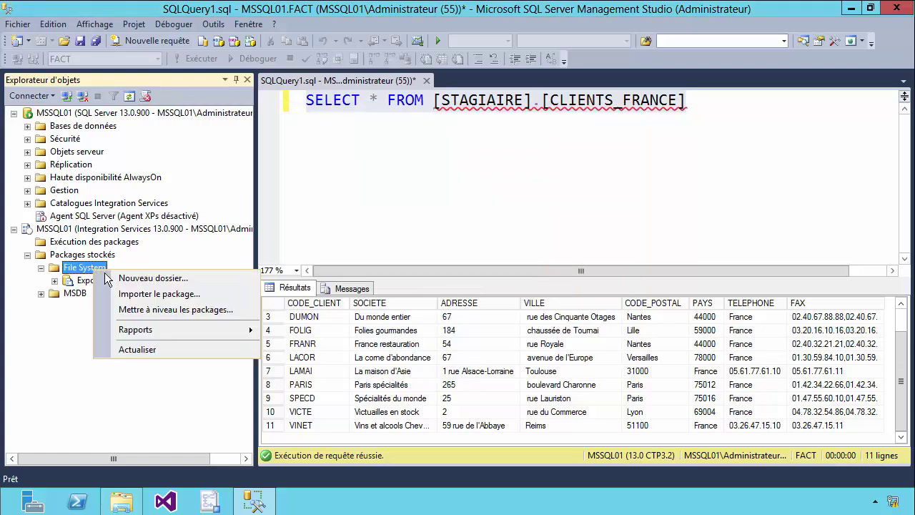
click(142, 294)
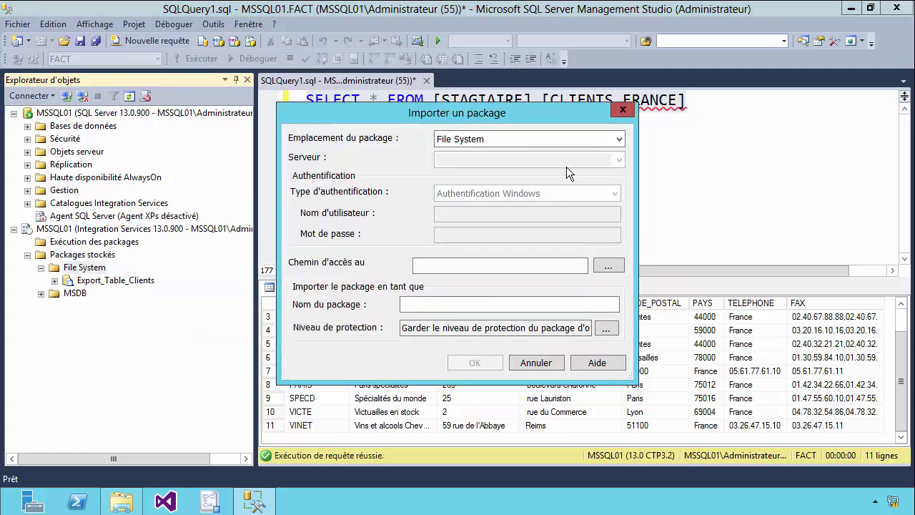
click(601, 265)
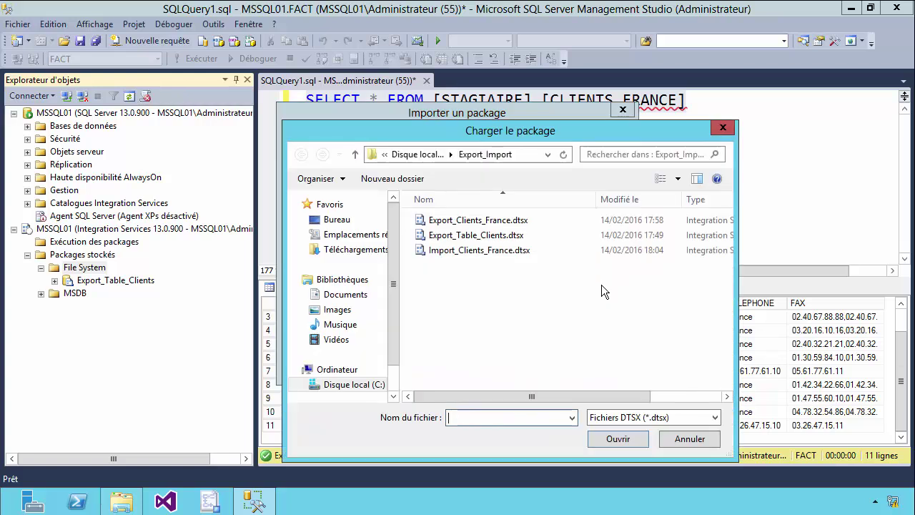
double_click(445, 261)
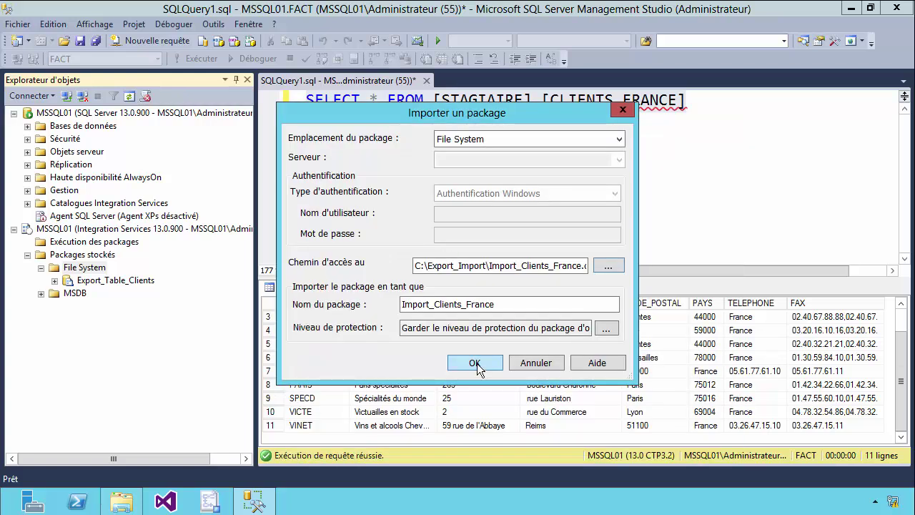
click(475, 363)
Refresh File System and check Export_Clients_France, Export_Table_Clients and Import_Clients_France are listed
right_click(85, 276)
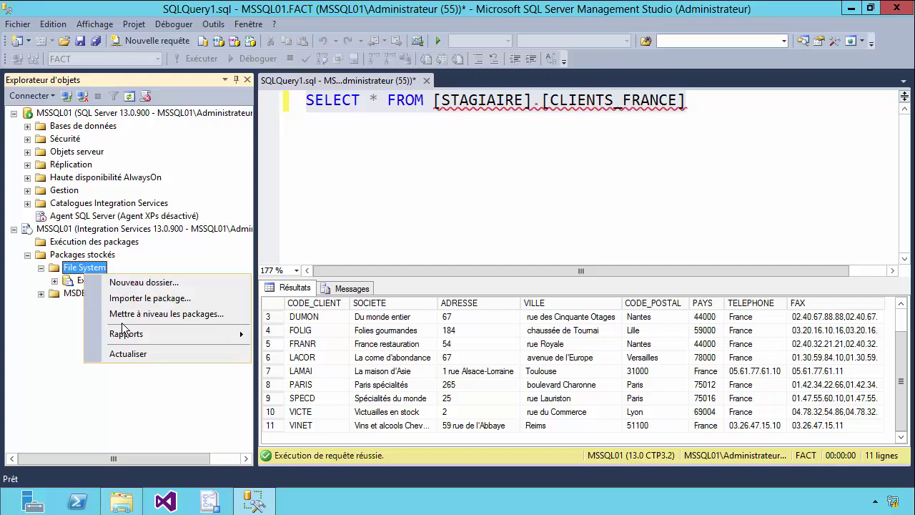
click(139, 353)
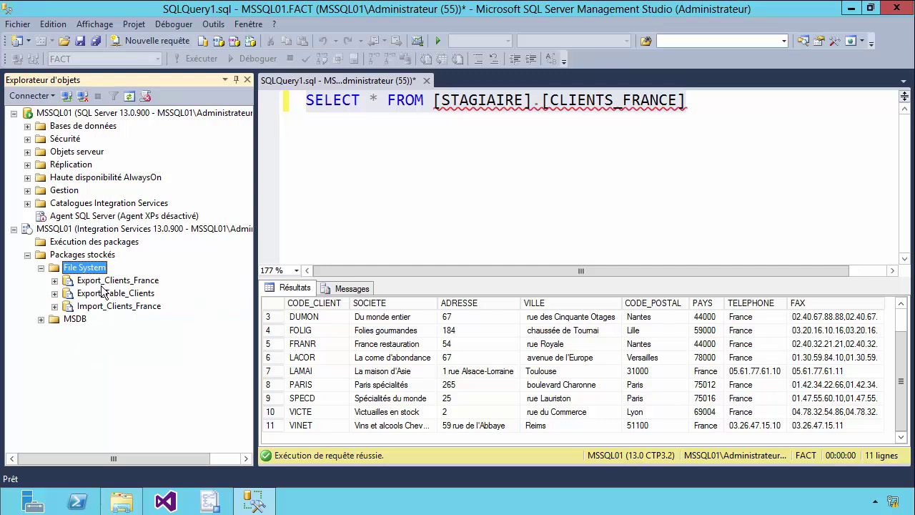
click(106, 280)
click(107, 293)
click(107, 307)
click(107, 294)
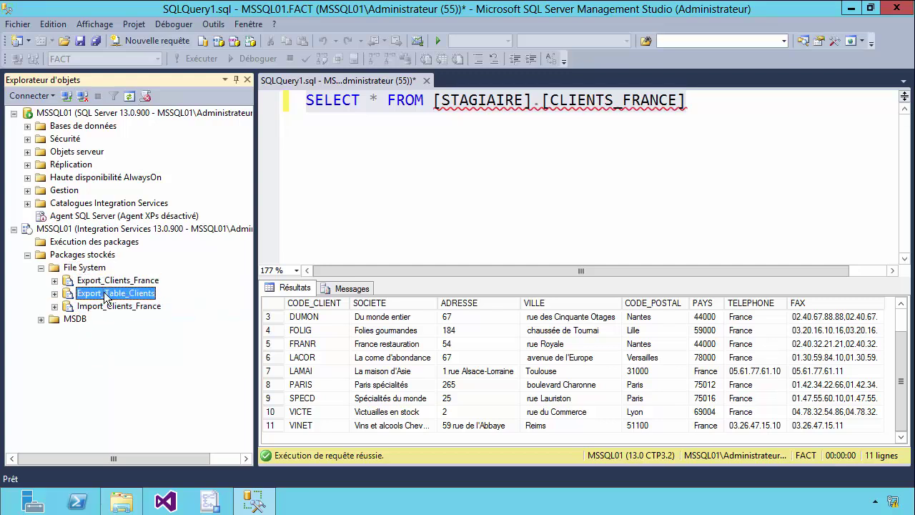
click(107, 282)
click(107, 306)
click(107, 293)
Delete Liste_Clients_France.txt from the Export_Import folder, leaving three .dtsx files and Liste_clients.txt
click(122, 502)
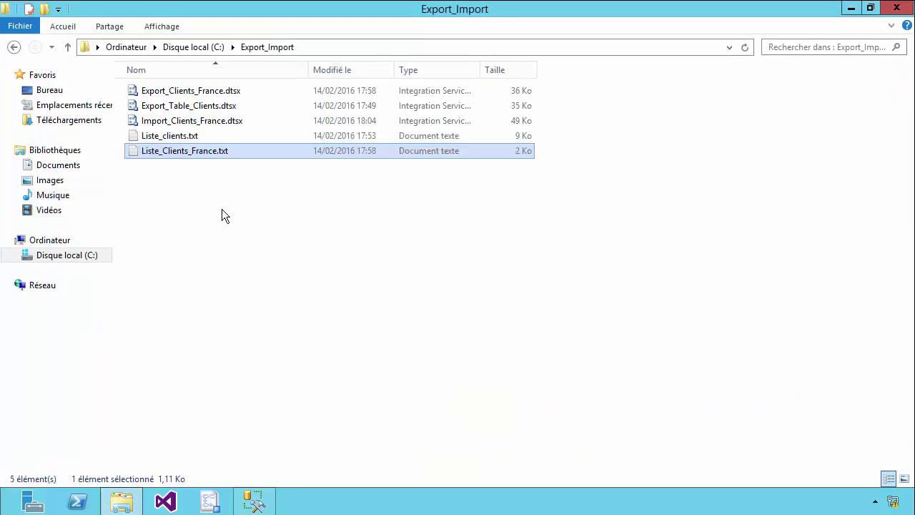
right_click(199, 209)
key(Escape)
key(Delete)
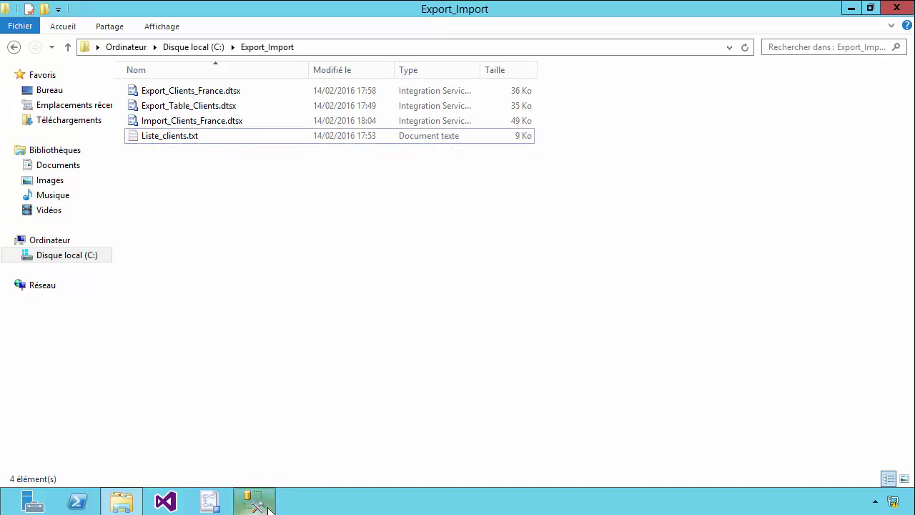
click(254, 501)
Execute the stored Export_Clients_France package to recreate Liste_Clients_France.txt in Export_Import
click(128, 306)
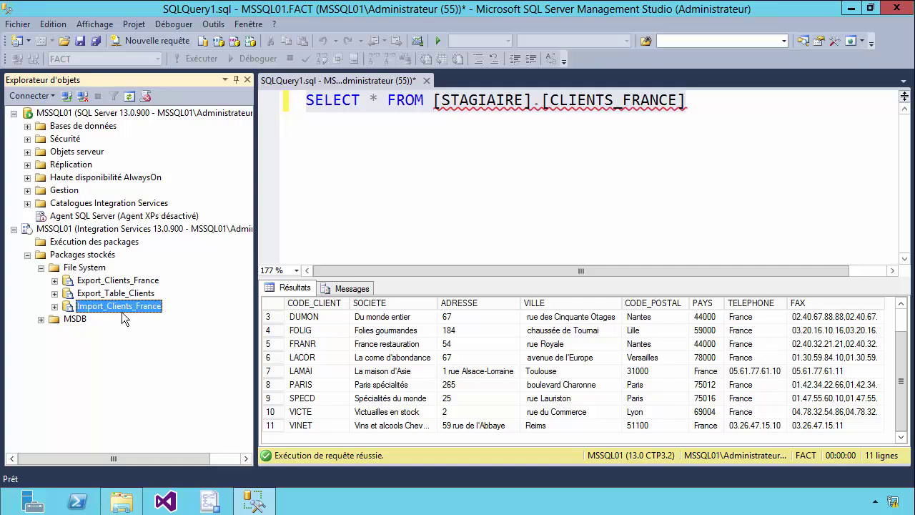
right_click(113, 284)
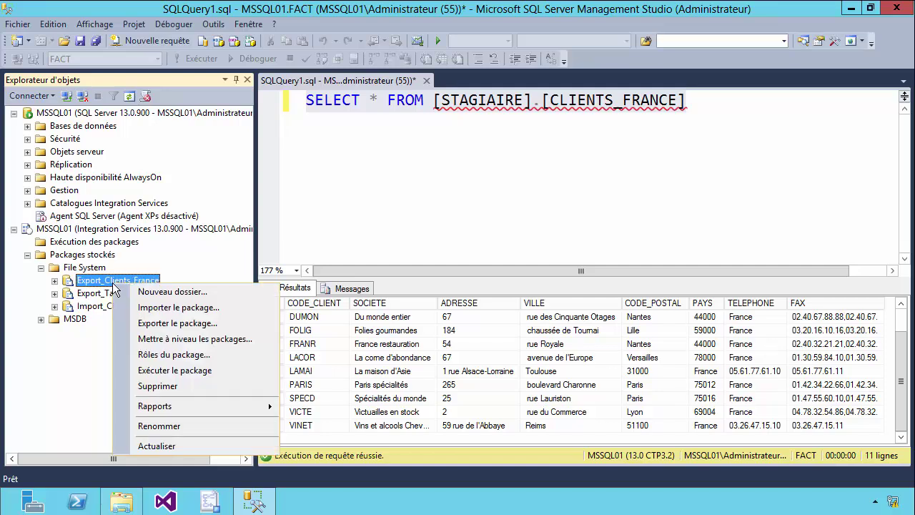
click(162, 370)
drag(331, 74, 336, 33)
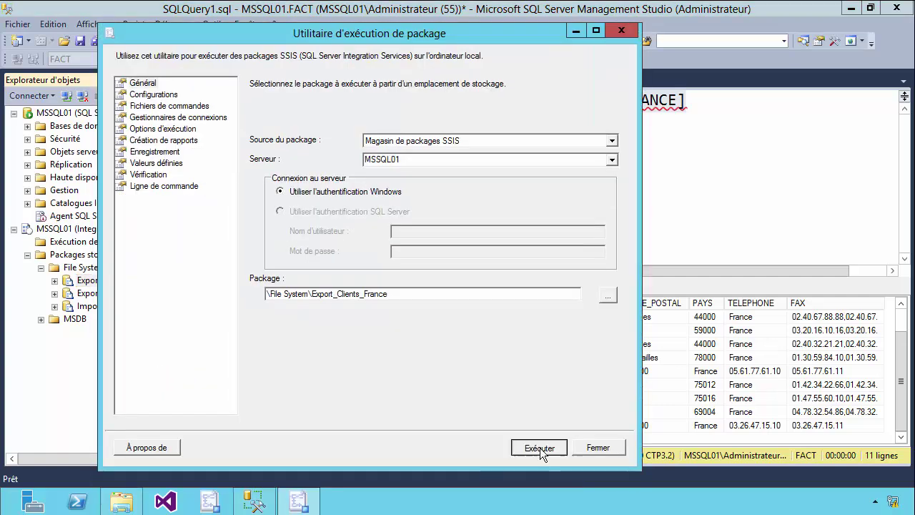
click(540, 448)
drag(421, 251, 422, 359)
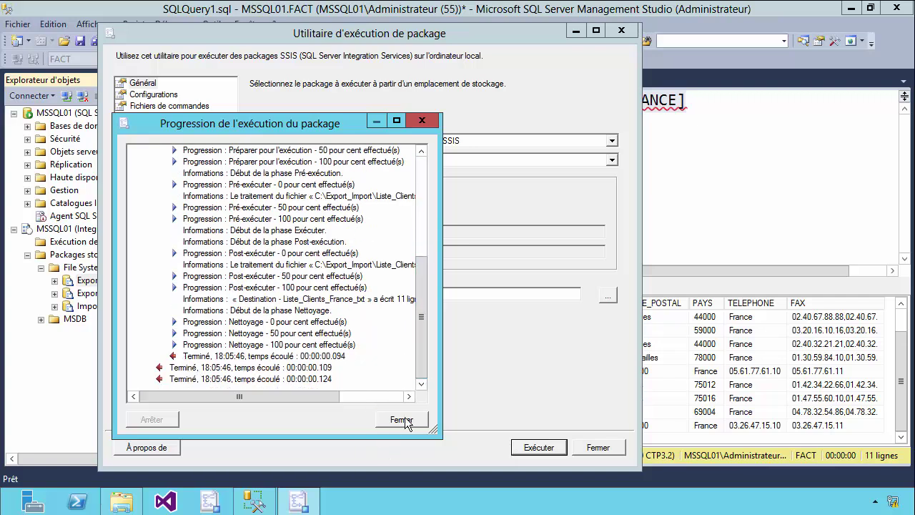
click(390, 422)
click(121, 500)
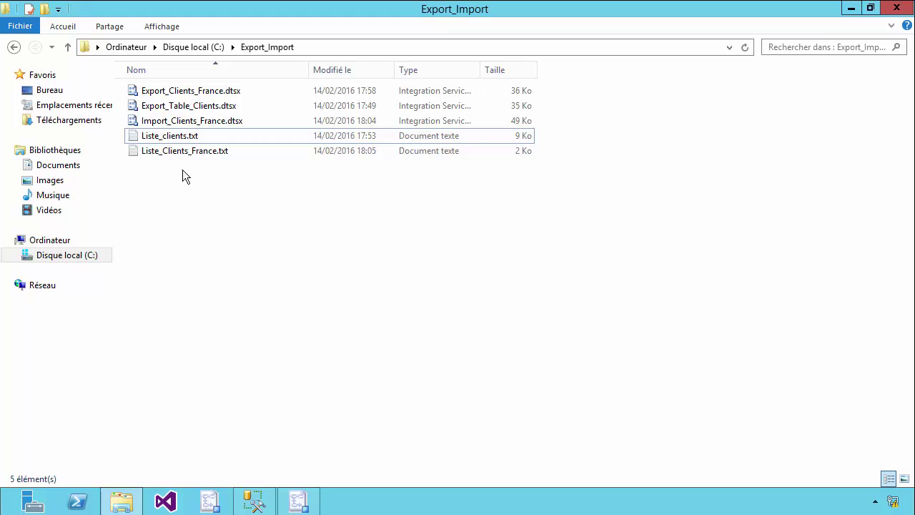
Open Liste_Clients_France.txt in Notepad to verify the header and 11 client rows, then close it
double_click(184, 151)
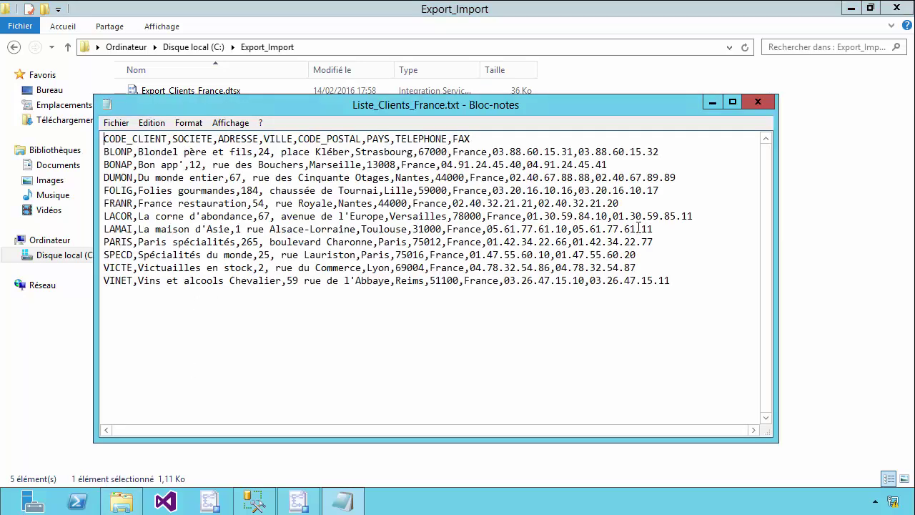
click(757, 102)
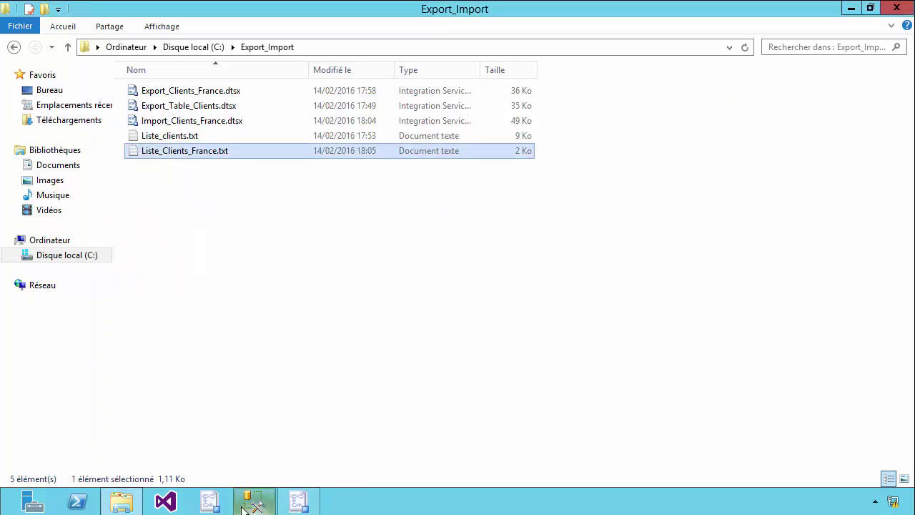
click(252, 504)
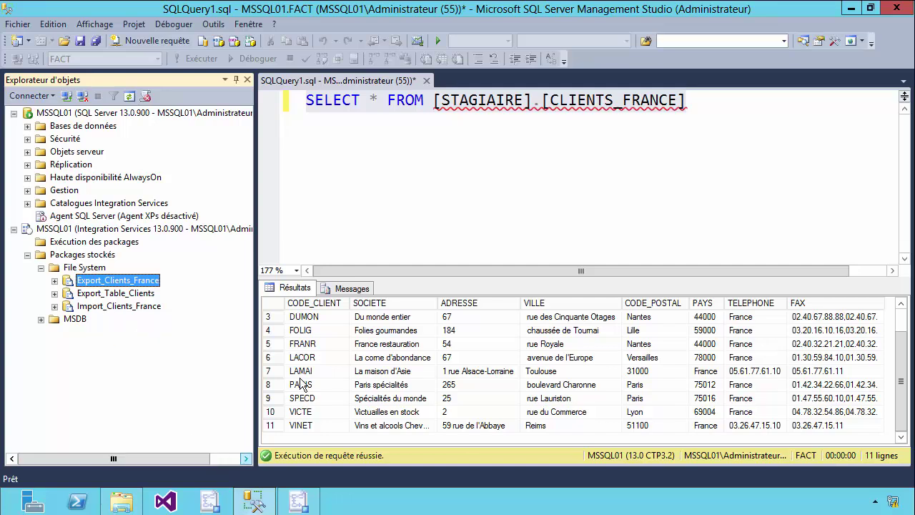
Comment out the SELECT query with -- and start a new line below it
click(692, 104)
drag(687, 104, 483, 106)
click(483, 105)
click(306, 100)
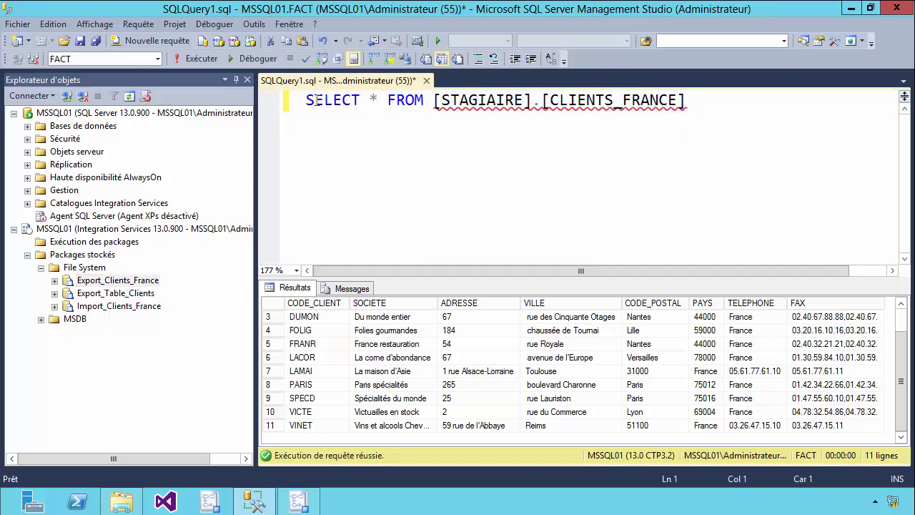
text(--)
click(762, 106)
key(Return)
key(Return)
Write and run delete from [STAGIAIRE].[CLIENTS_FRANCE], removing the 11 rows
text(delet)
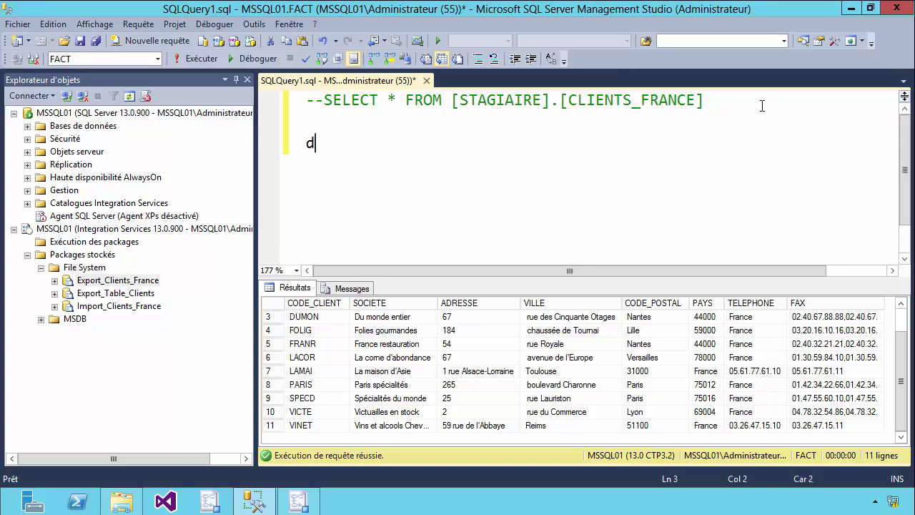
key(BackSpace)
key(BackSpace)
text(te from)
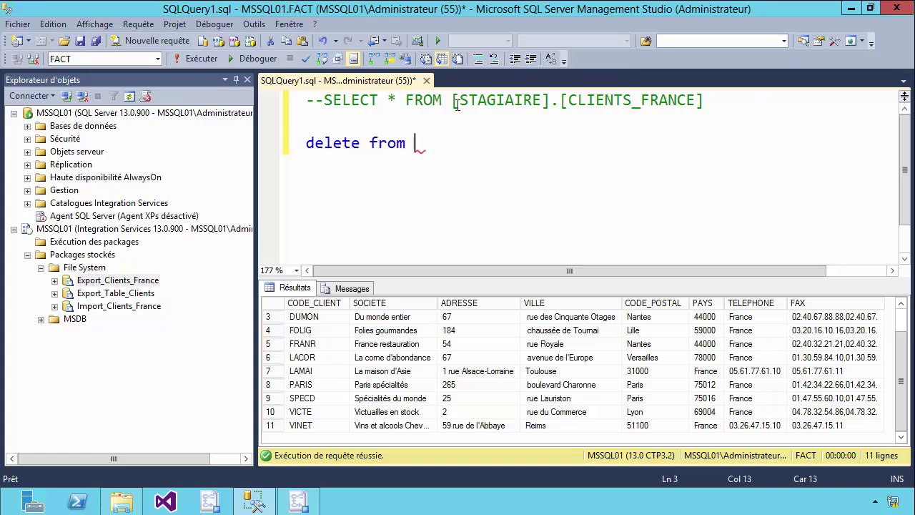
drag(452, 102, 808, 101)
key(ctrl+c)
click(466, 141)
key(ctrl+v)
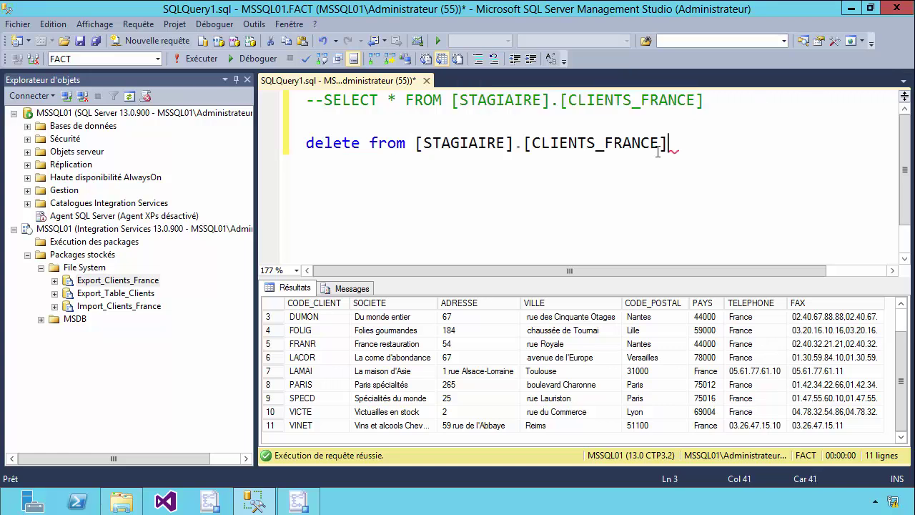
drag(672, 143, 305, 137)
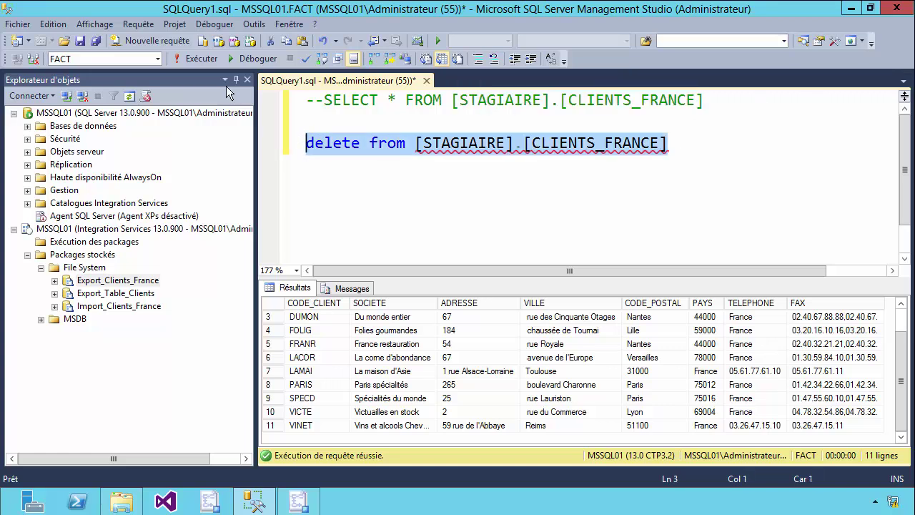
click(201, 58)
Run the SELECT on CLIENTS_FRANCE to confirm the table is now empty
click(749, 129)
drag(740, 100, 707, 101)
click(183, 62)
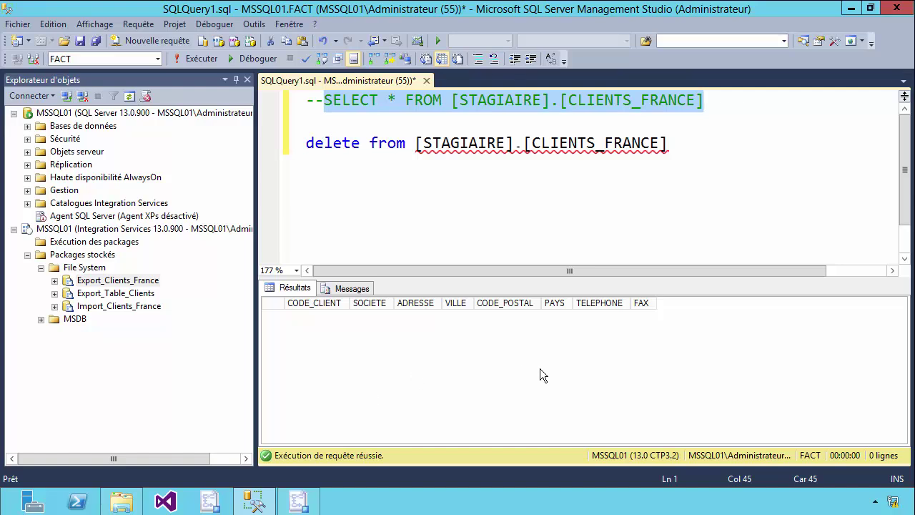
Execute the stored Import_Clients_France package to reload CLIENTS_FRANCE
click(125, 306)
right_click(126, 306)
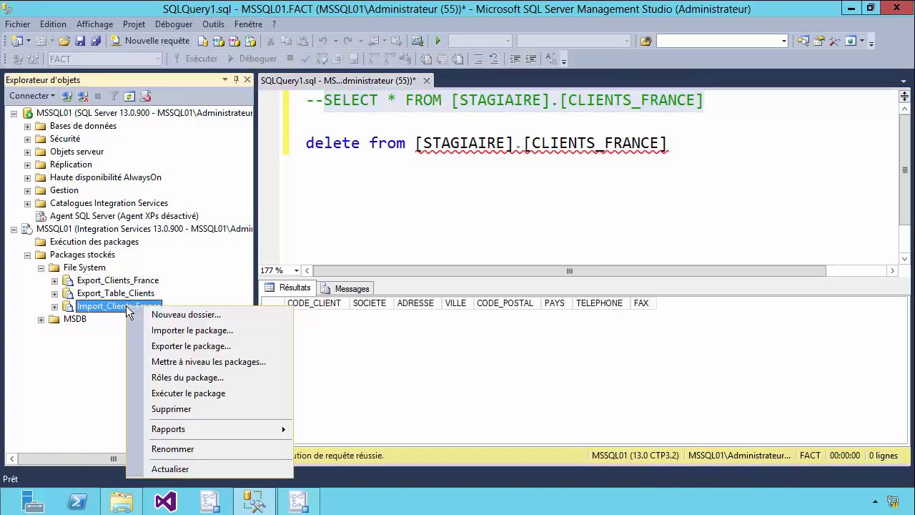
click(174, 398)
click(462, 442)
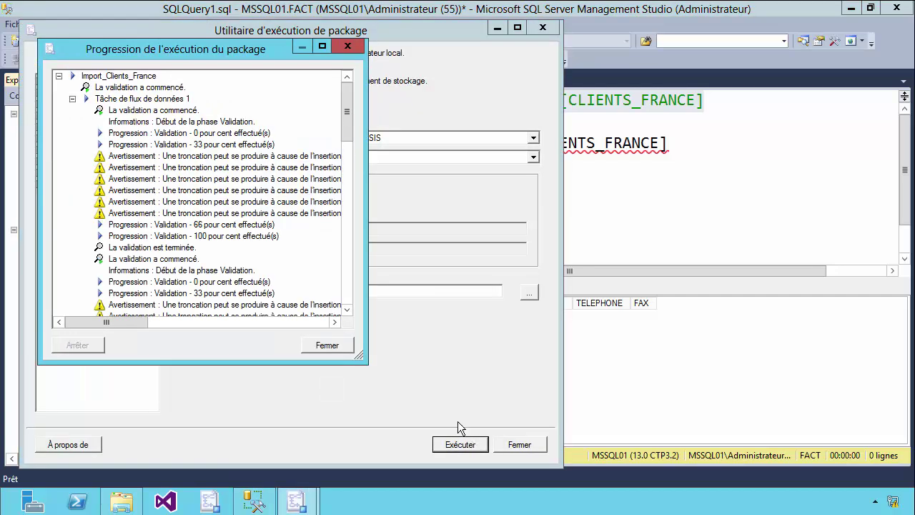
scroll(351, 239, down, 12)
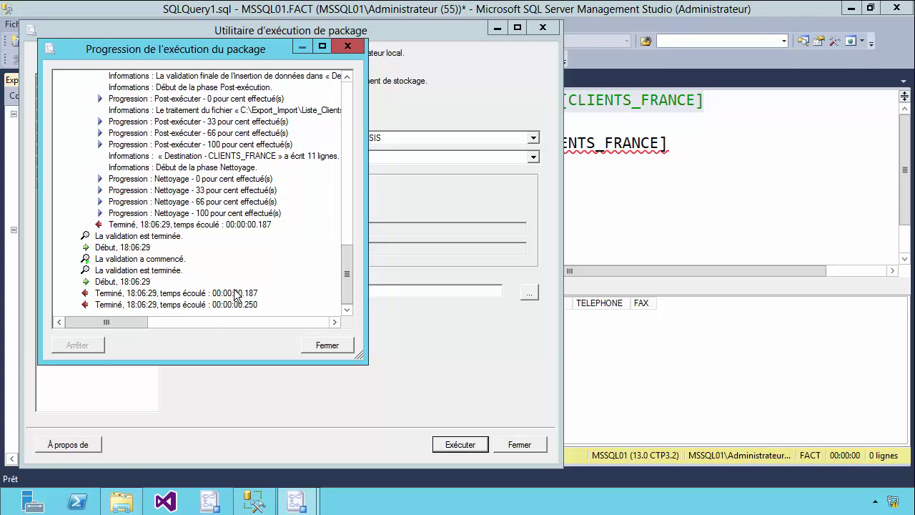
click(326, 349)
click(517, 444)
Run the SELECT on CLIENTS_FRANCE and check the 11 rows are back
drag(705, 100, 324, 98)
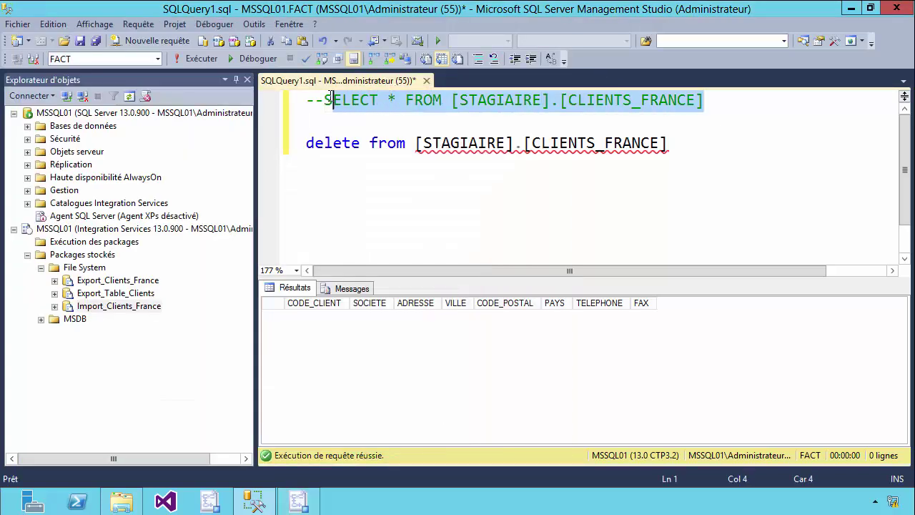
click(182, 58)
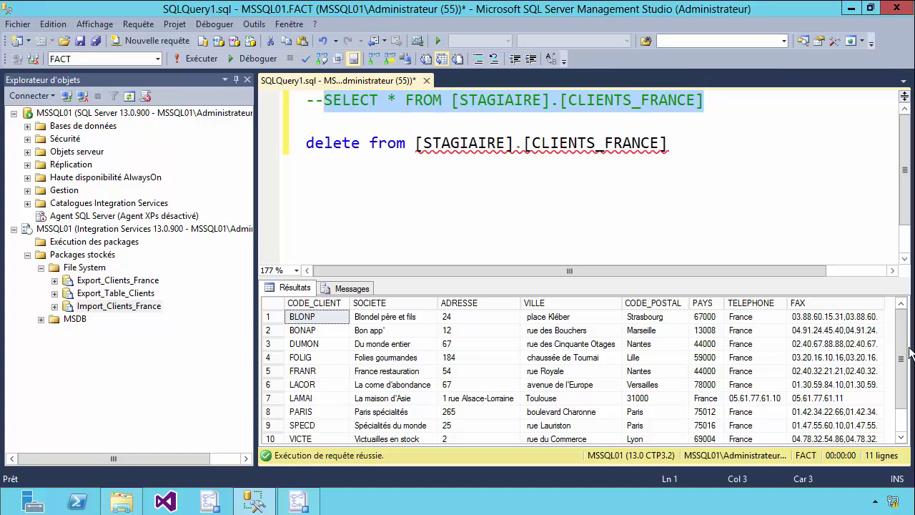
scroll(514, 365, down, 1)
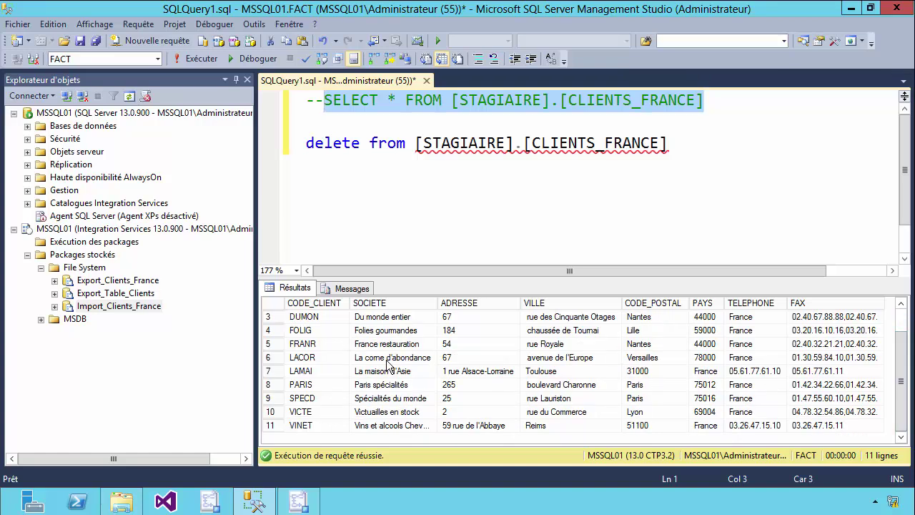